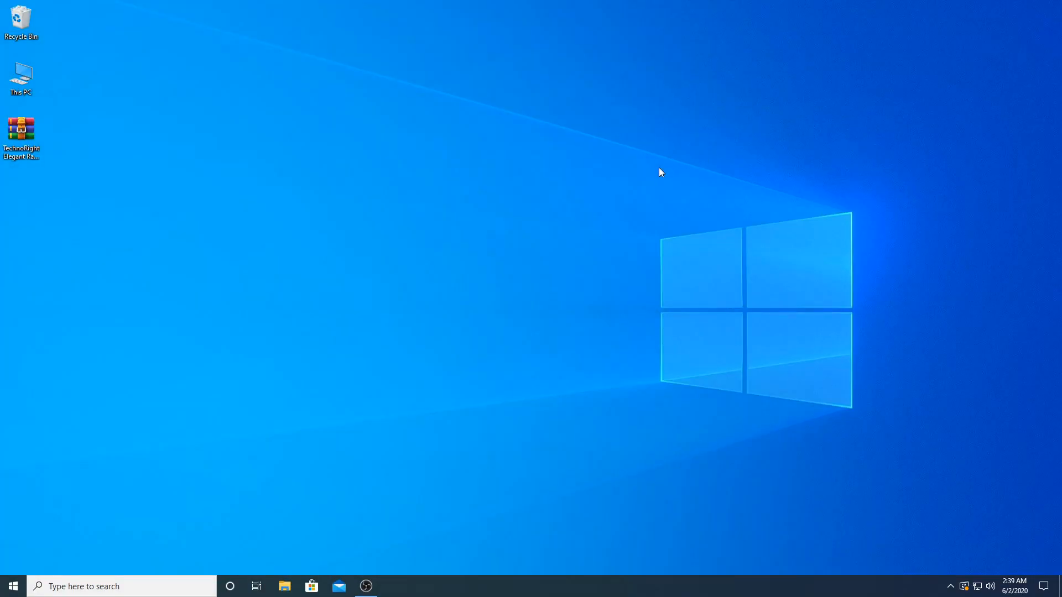
pyautogui.rightClick(659, 168)
pyautogui.click(686, 196)
pyautogui.moveTo(169, 337); pyautogui.dragTo(570, 91)
pyautogui.click(24, 30)
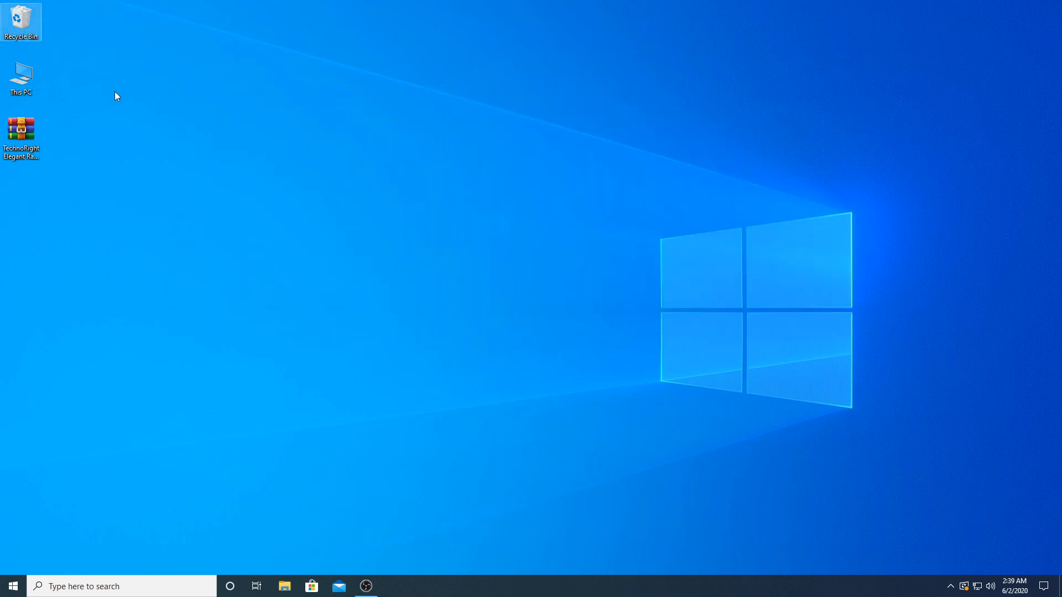
pyautogui.click(29, 91)
pyautogui.moveTo(159, 209); pyautogui.dragTo(172, 269)
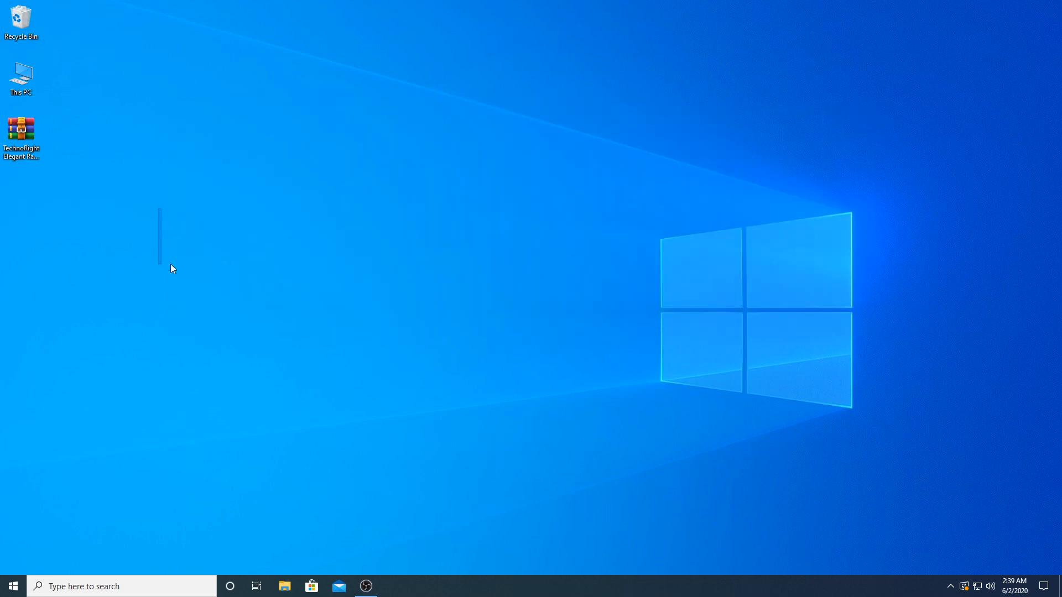
pyautogui.moveTo(467, 512); pyautogui.dragTo(281, 413)
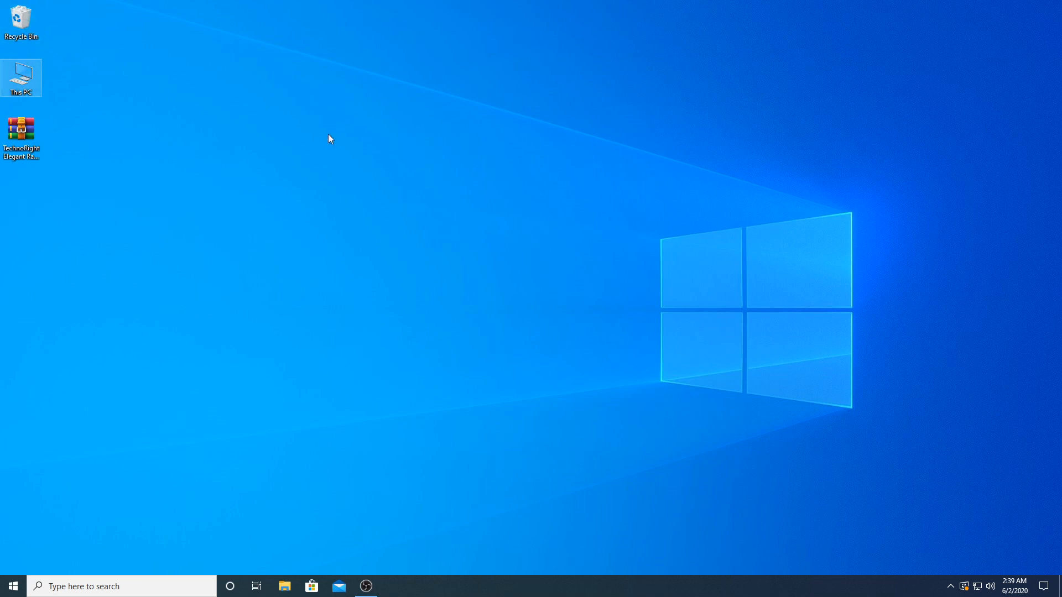
# Open the desktop icon settings from the Themes page of the desktop personalization settings
pyautogui.rightClick(346, 146)
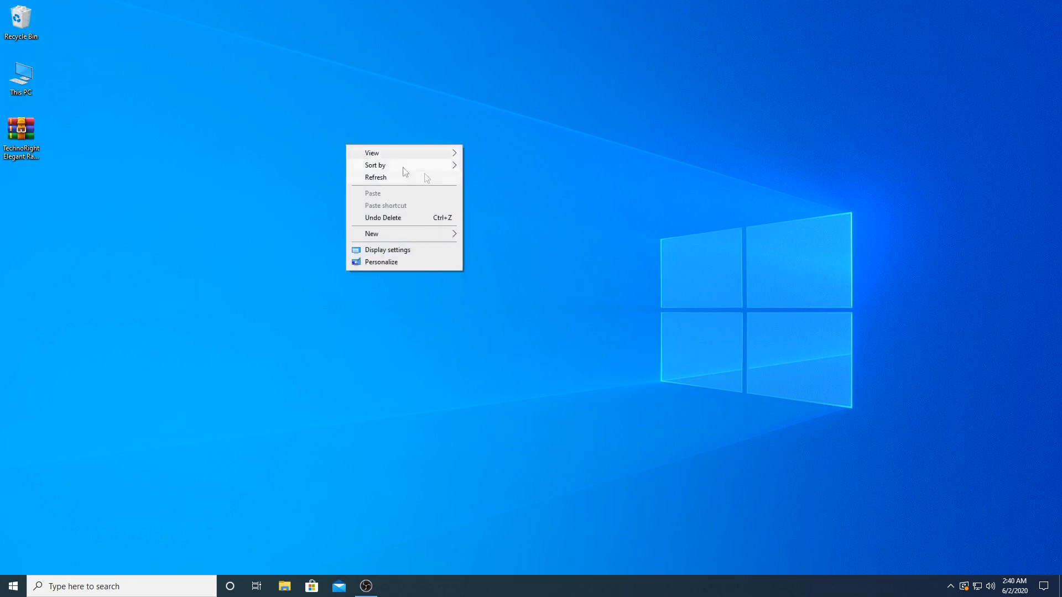
pyautogui.click(404, 264)
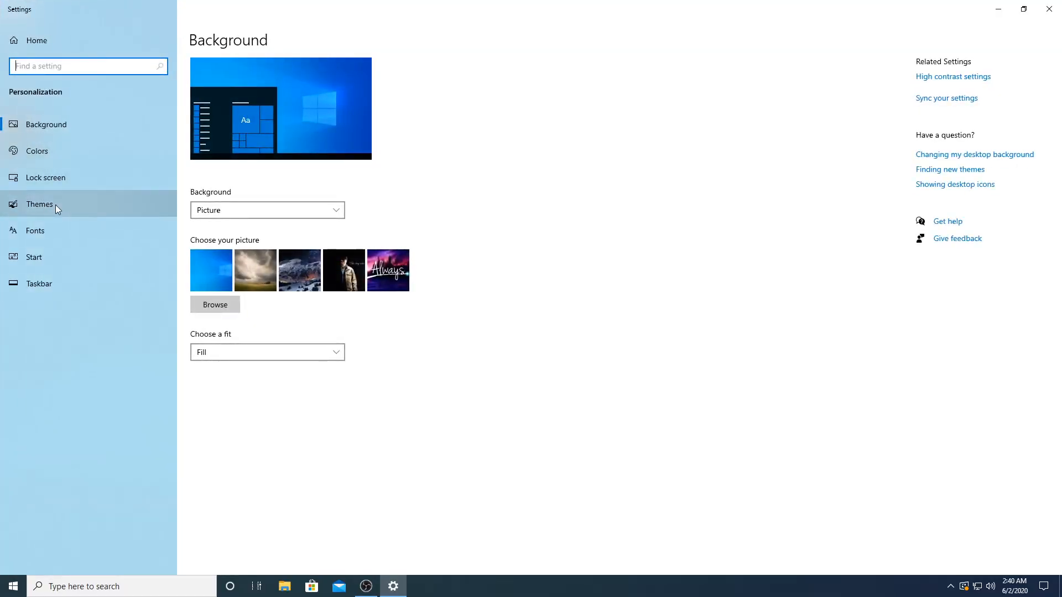
pyautogui.click(51, 208)
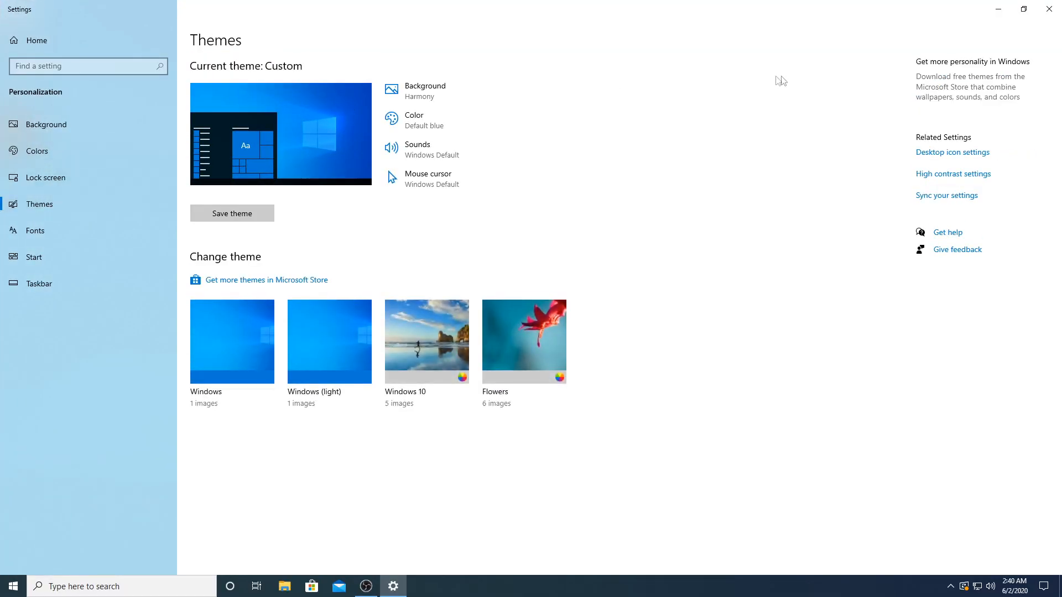
pyautogui.click(956, 158)
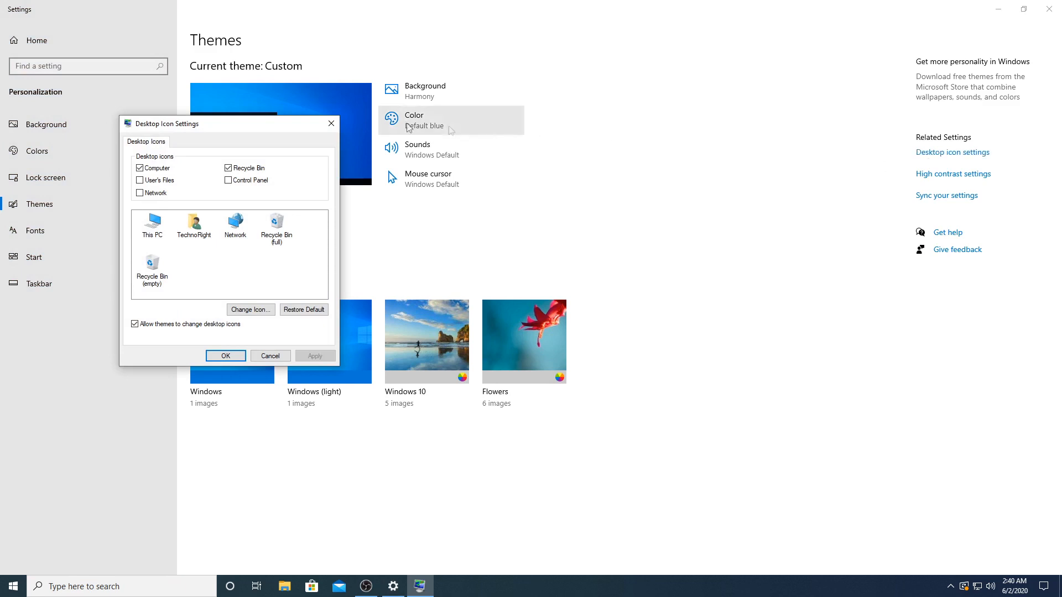
# Turn off the Computer and Recycle Bin desktop icons, apply the change, and close the settings
pyautogui.moveTo(287, 129); pyautogui.dragTo(363, 122)
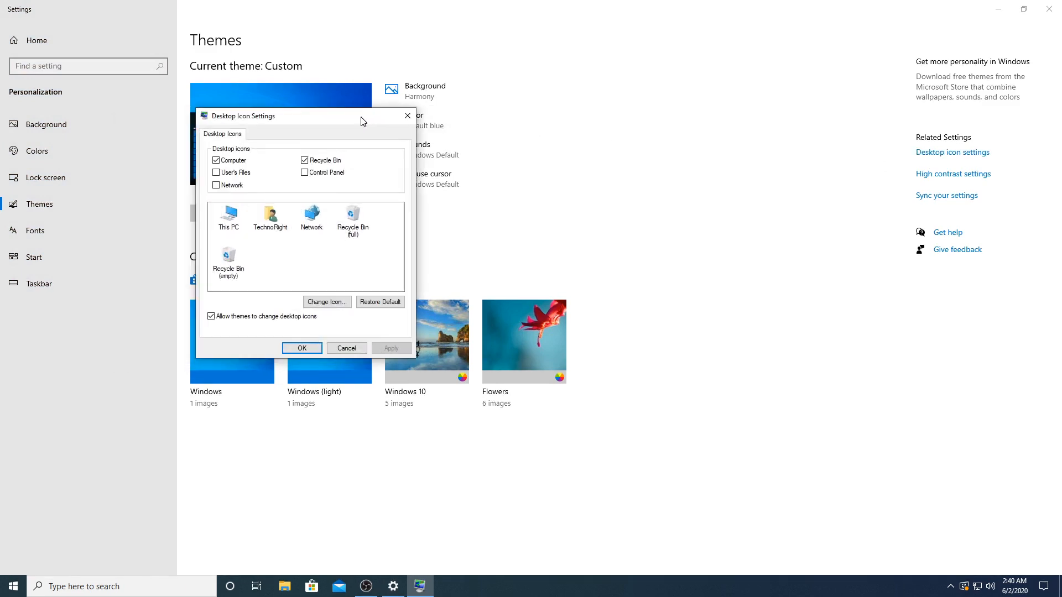
pyautogui.click(304, 161)
pyautogui.click(391, 348)
pyautogui.click(318, 349)
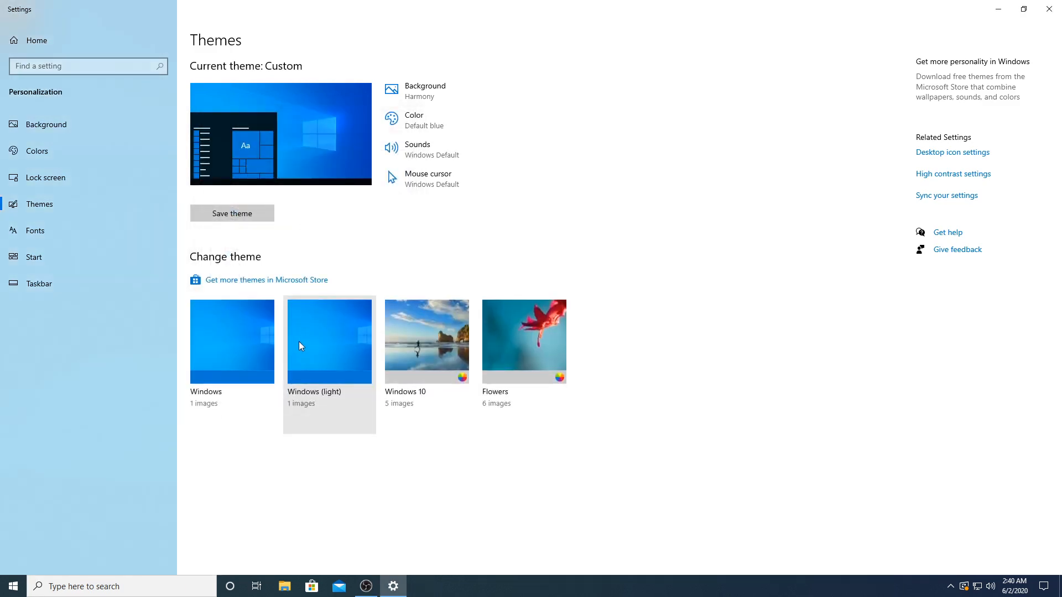
pyautogui.rightClick(392, 585)
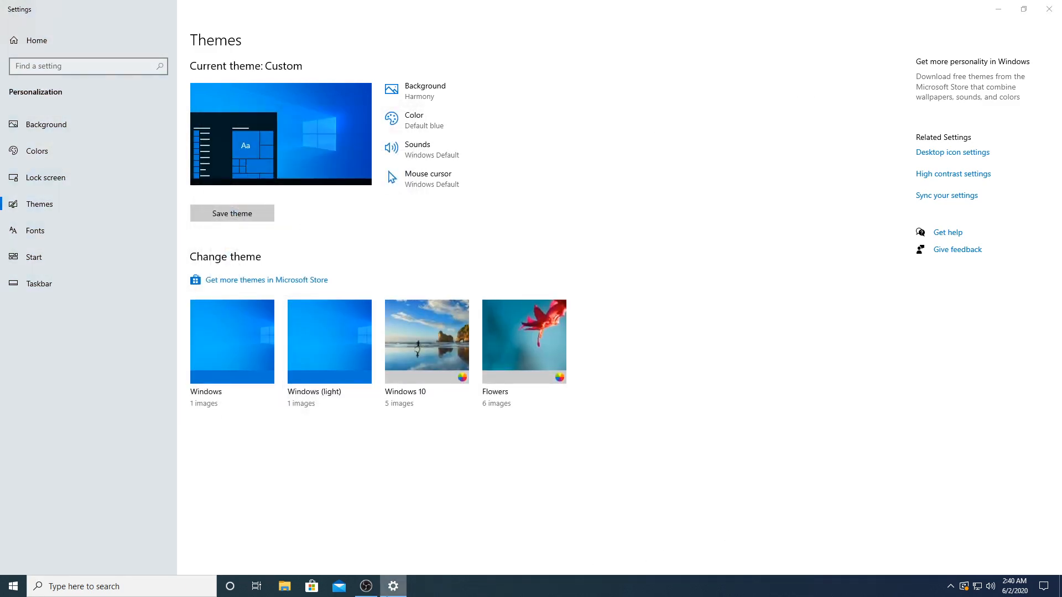
pyautogui.click(390, 565)
# Move the TechnoRight Elegant Rainmeter Theme archive away from the desktop's corner into the open area
pyautogui.moveTo(158, 124); pyautogui.dragTo(1023, 326)
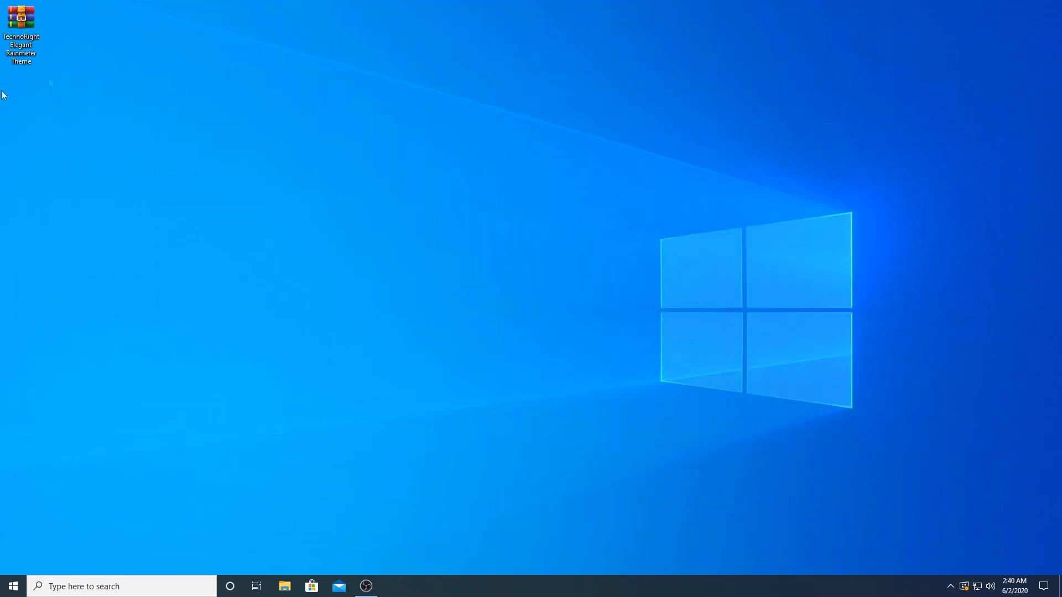
pyautogui.moveTo(25, 53); pyautogui.dragTo(307, 230)
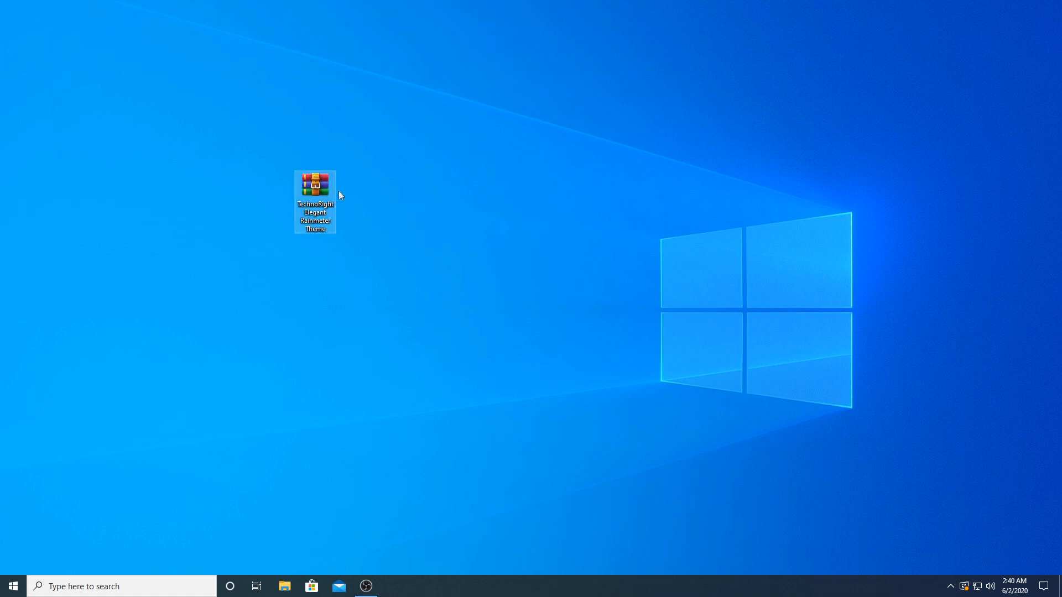
pyautogui.moveTo(408, 256); pyautogui.dragTo(337, 258)
pyautogui.click(318, 213)
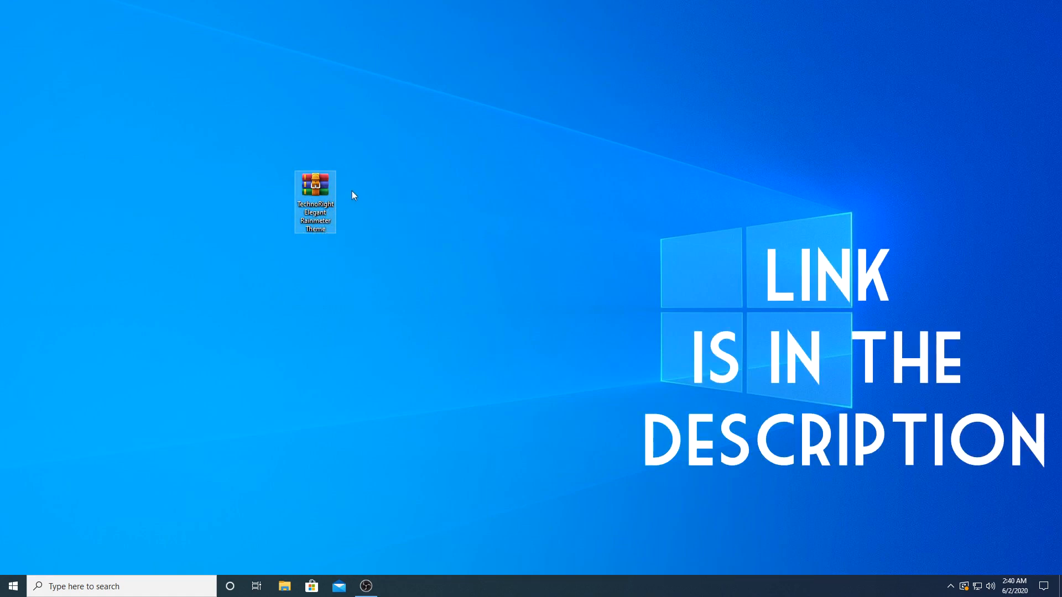
# Open the TechnoRight Elegant Rainmeter Theme archive and extract all its files to the Desktop
pyautogui.doubleClick(322, 192)
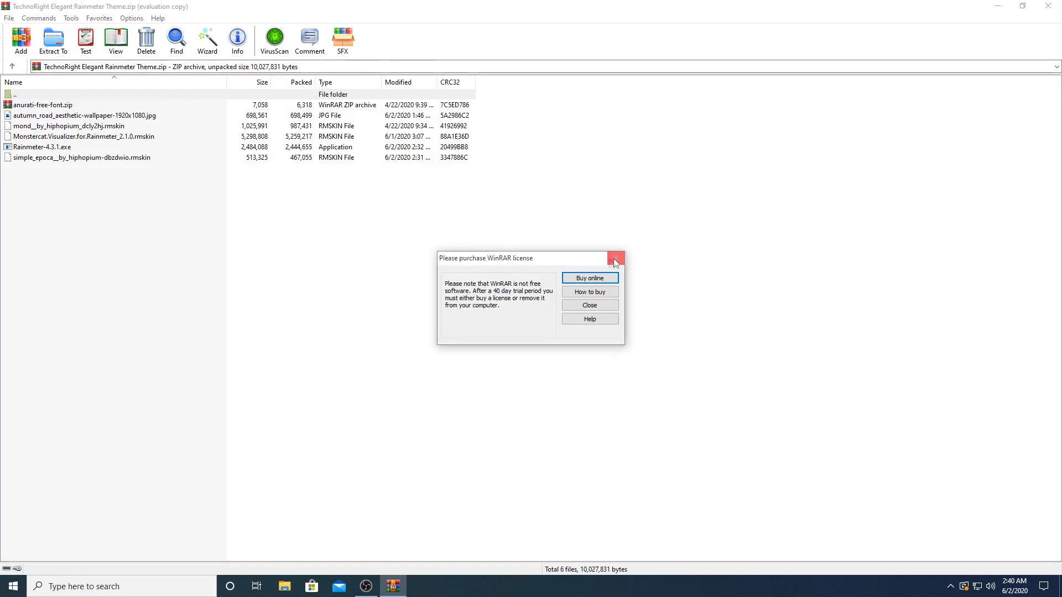
pyautogui.press('Escape')
pyautogui.moveTo(236, 318); pyautogui.dragTo(175, 108)
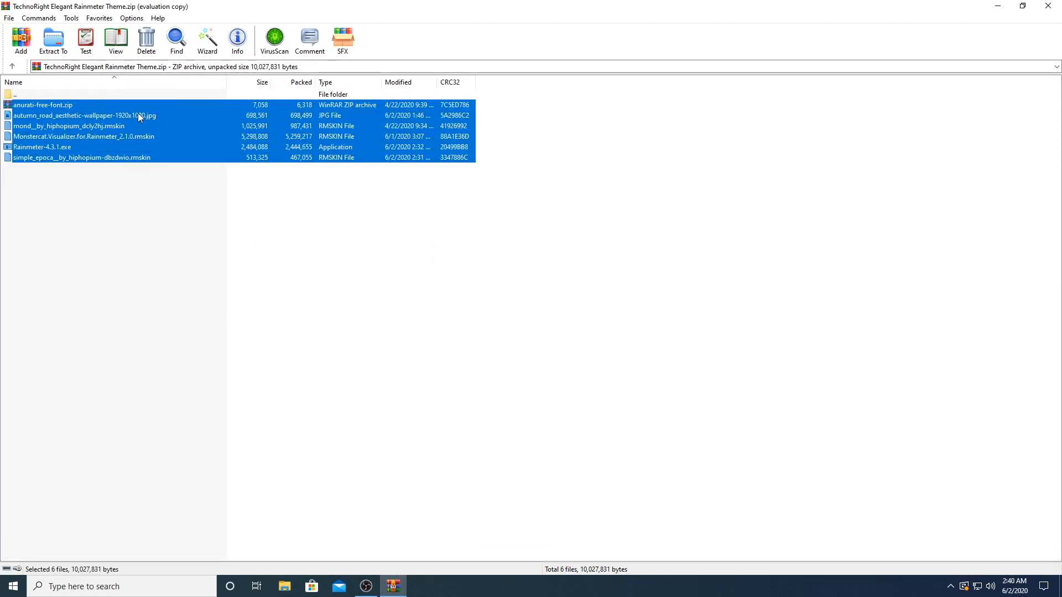
pyautogui.rightClick(137, 113)
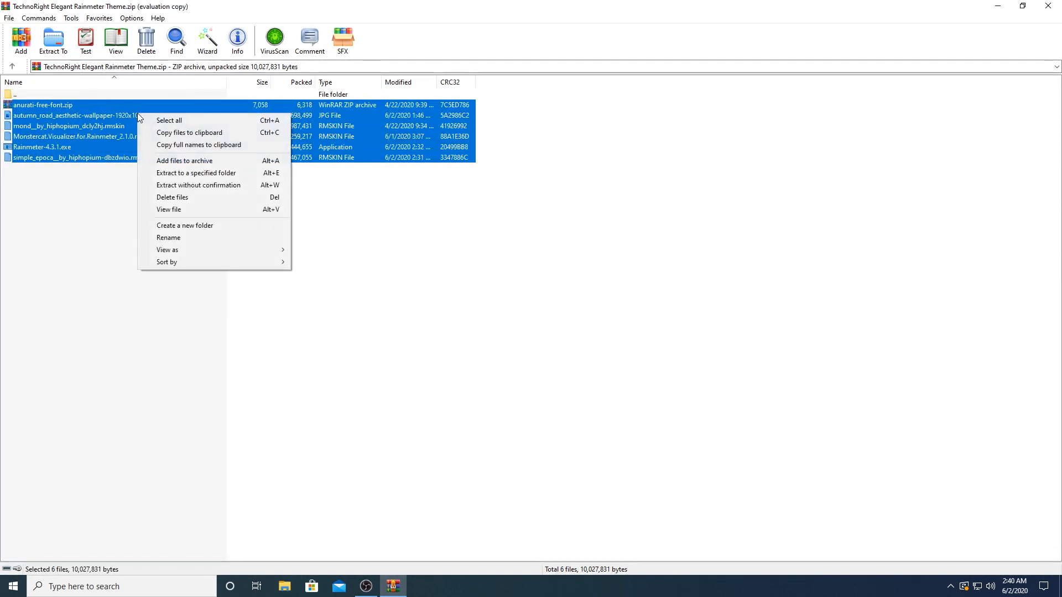
pyautogui.click(215, 173)
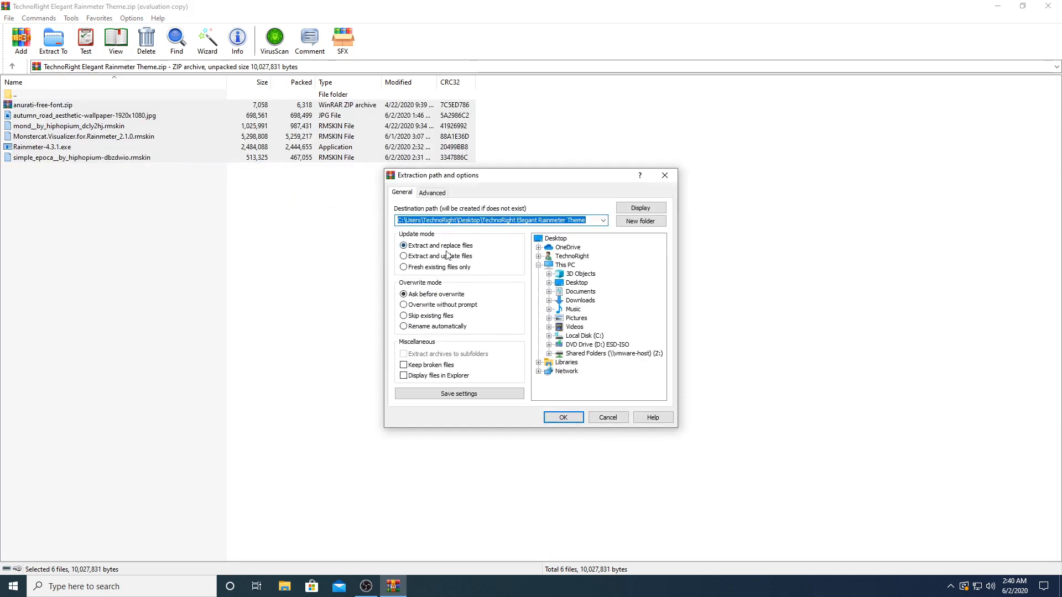
pyautogui.moveTo(563, 178); pyautogui.dragTo(562, 170)
pyautogui.click(556, 229)
pyautogui.click(578, 408)
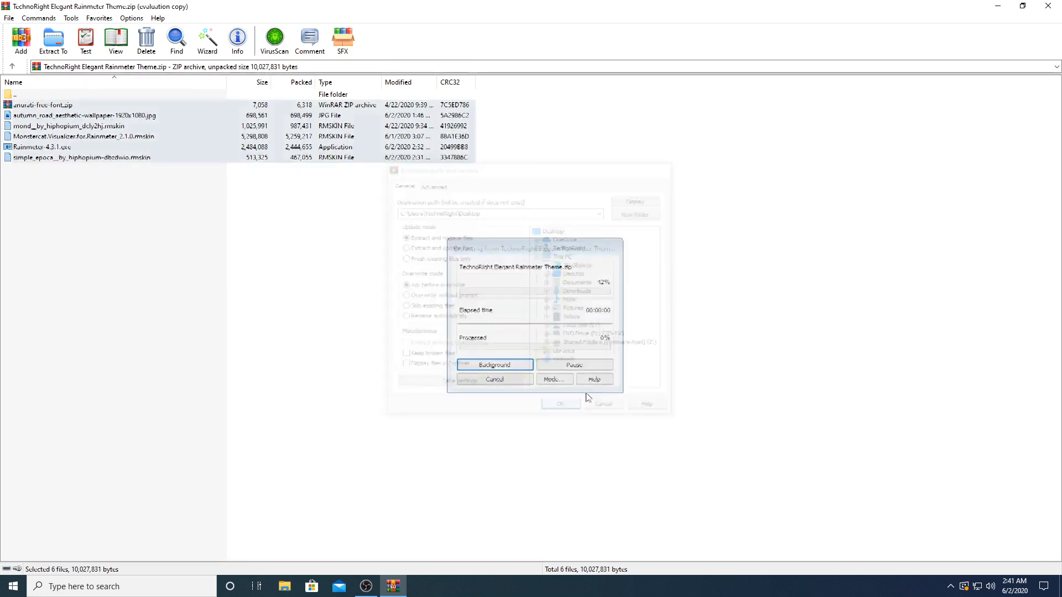
# Close the archive window and move all the extracted files as a column to the middle of the desktop
pyautogui.click(396, 589)
pyautogui.rightClick(393, 586)
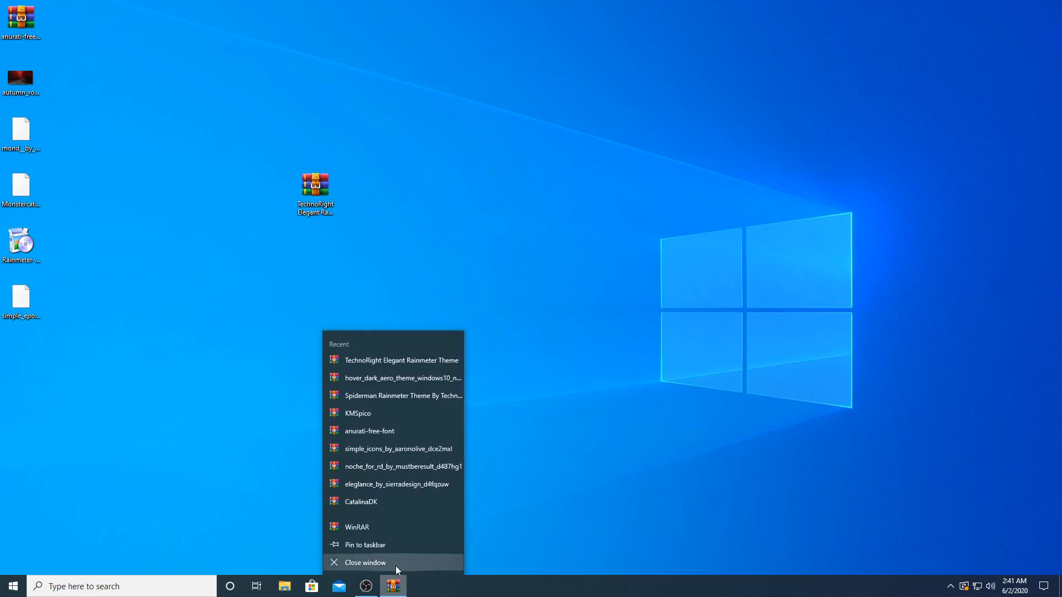
pyautogui.click(392, 565)
pyautogui.moveTo(155, 478); pyautogui.dragTo(595, 52)
pyautogui.click(720, 88)
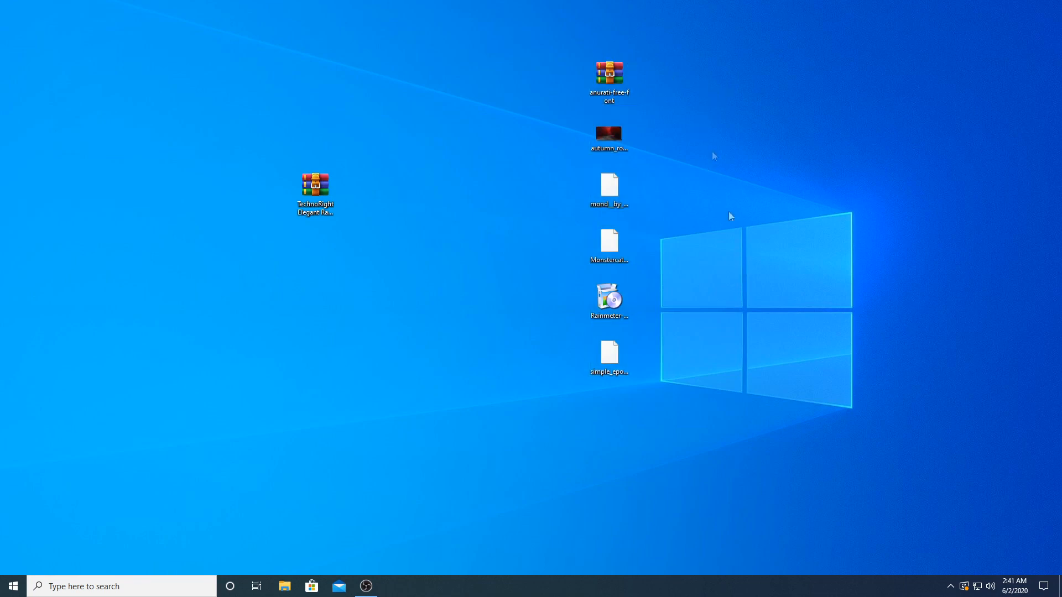
# Install Rainmeter in English as a standard 64-bit installation with launch on startup, and run it on finishing
pyautogui.doubleClick(610, 307)
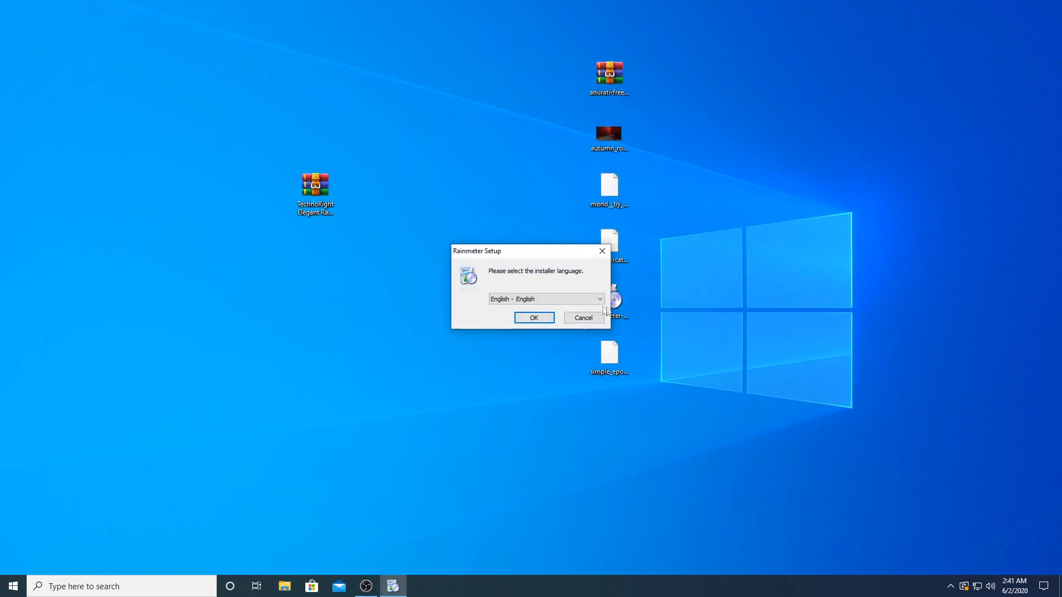
pyautogui.click(545, 316)
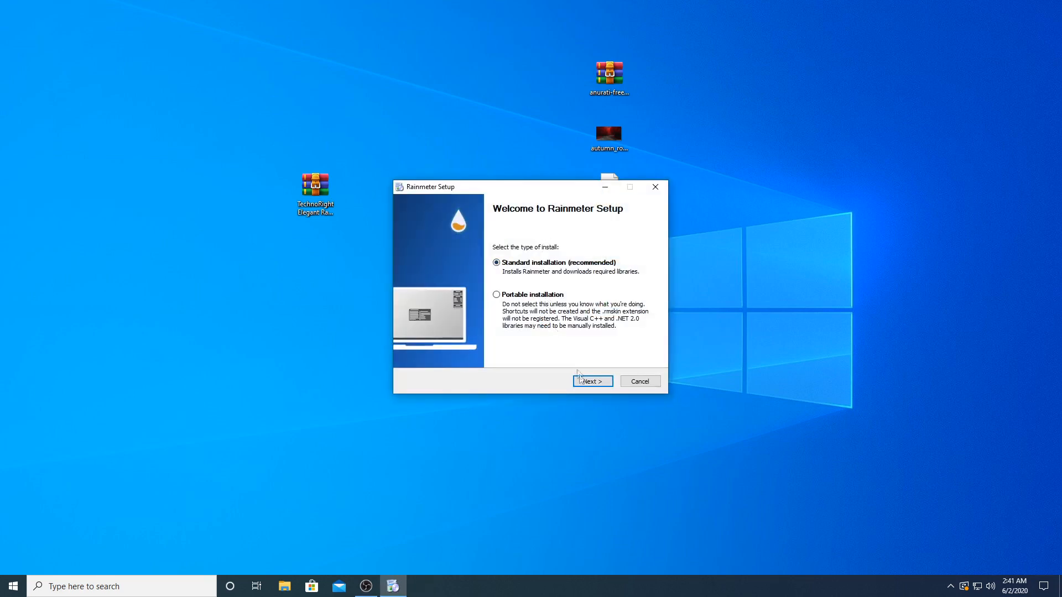
pyautogui.click(590, 383)
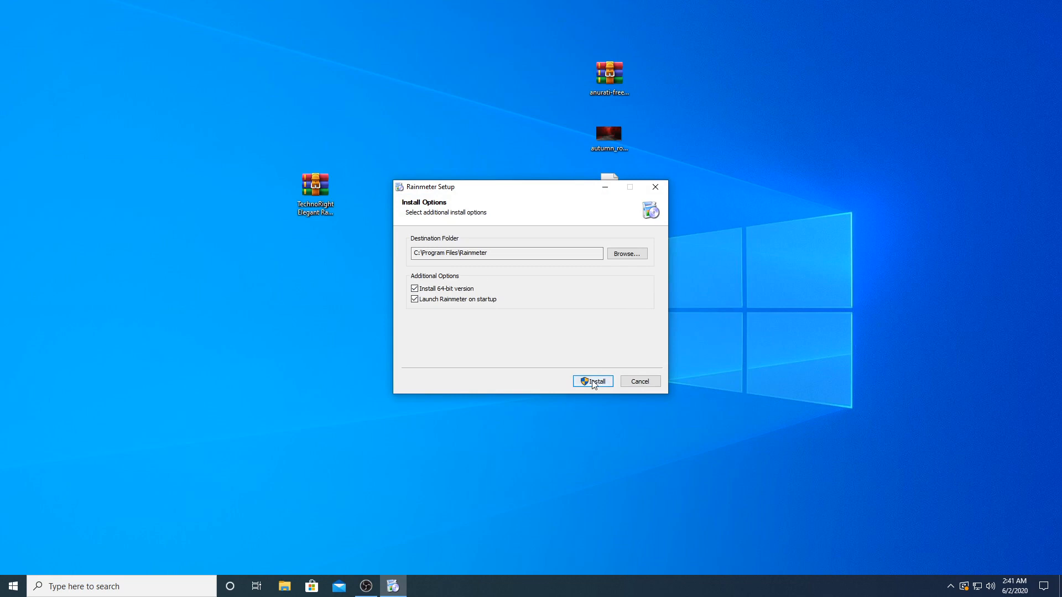
pyautogui.click(592, 382)
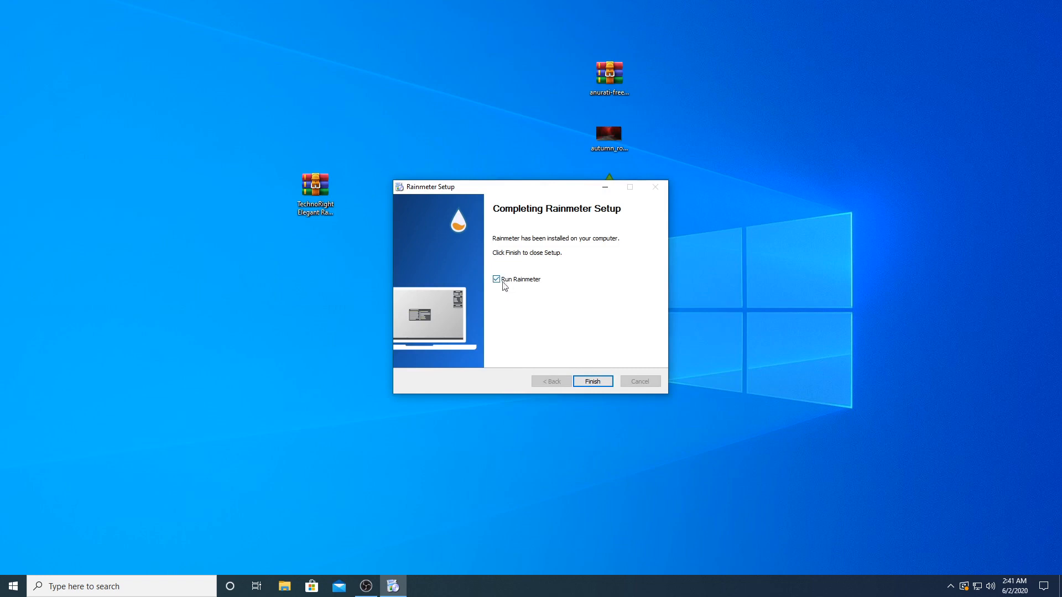
pyautogui.click(592, 382)
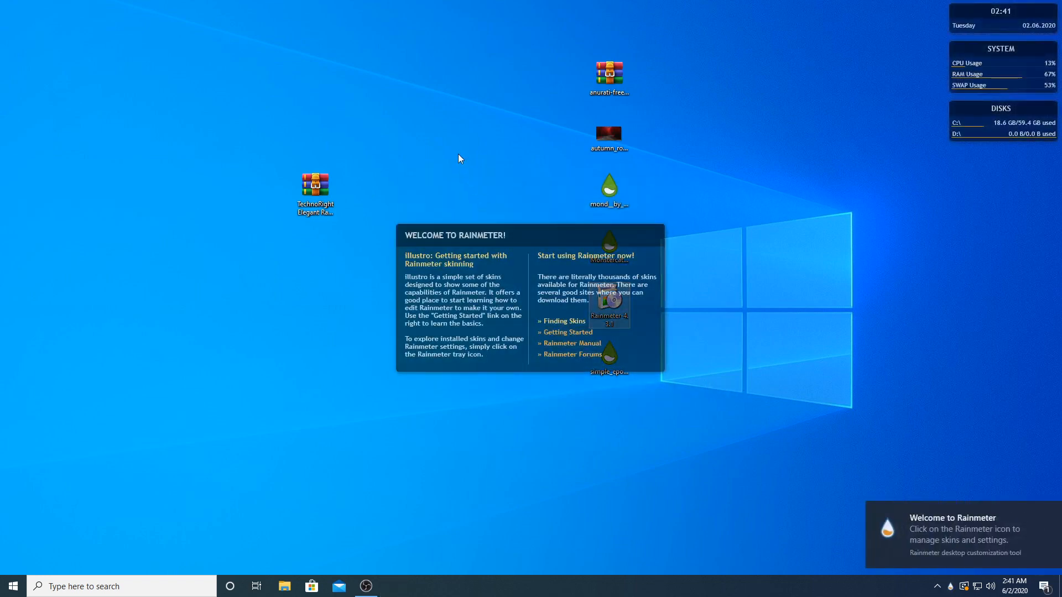
# Unload the default illustro Welcome, Disk, System and Clock skins from the desktop
pyautogui.rightClick(459, 157)
pyautogui.click(482, 186)
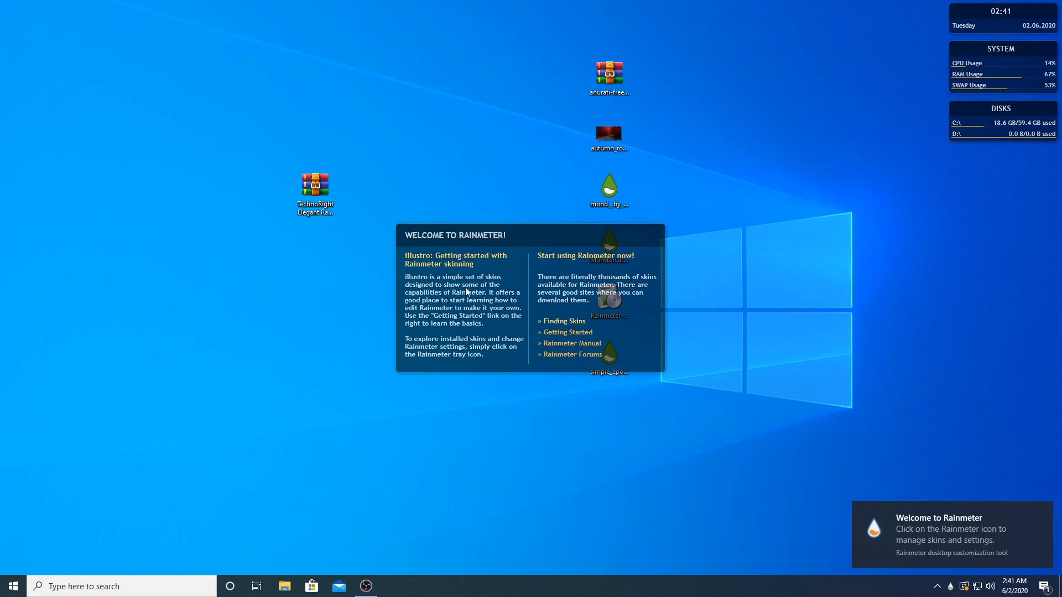
pyautogui.rightClick(461, 270)
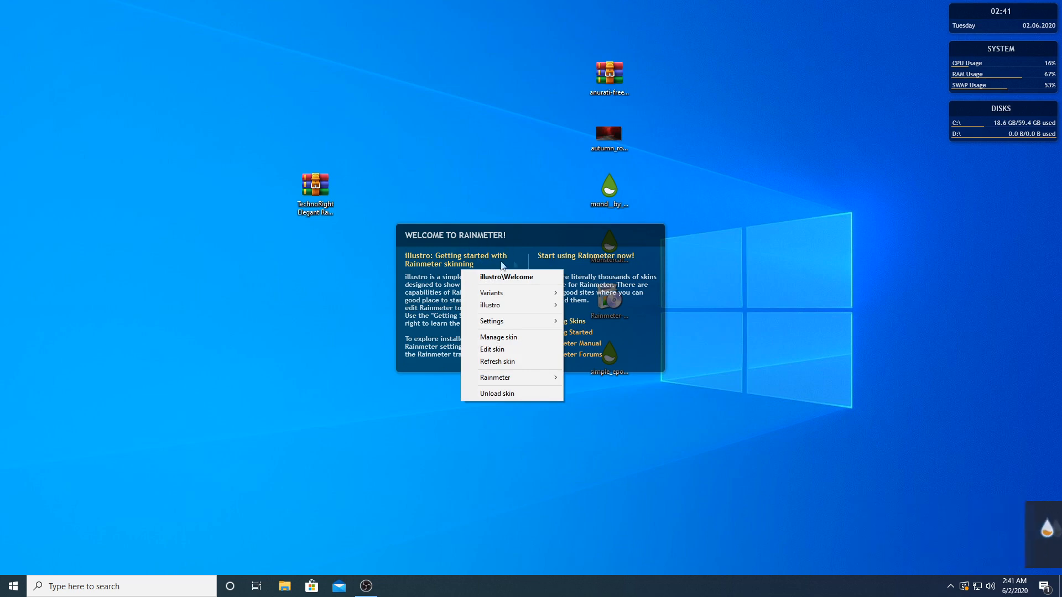
pyautogui.click(505, 394)
pyautogui.rightClick(991, 122)
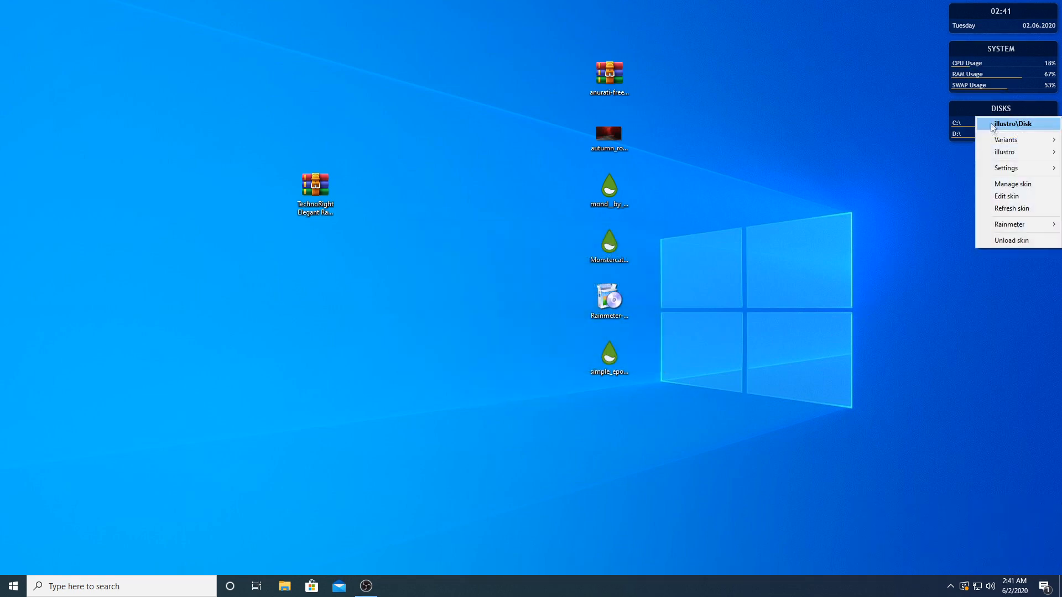
pyautogui.click(1010, 240)
pyautogui.rightClick(1001, 78)
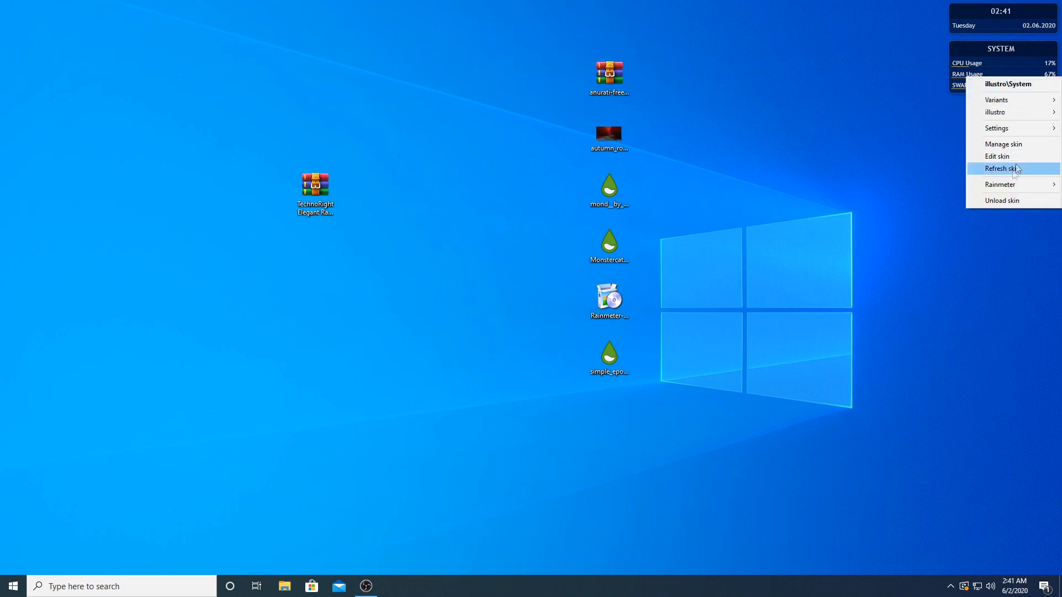
pyautogui.click(1002, 200)
pyautogui.rightClick(998, 27)
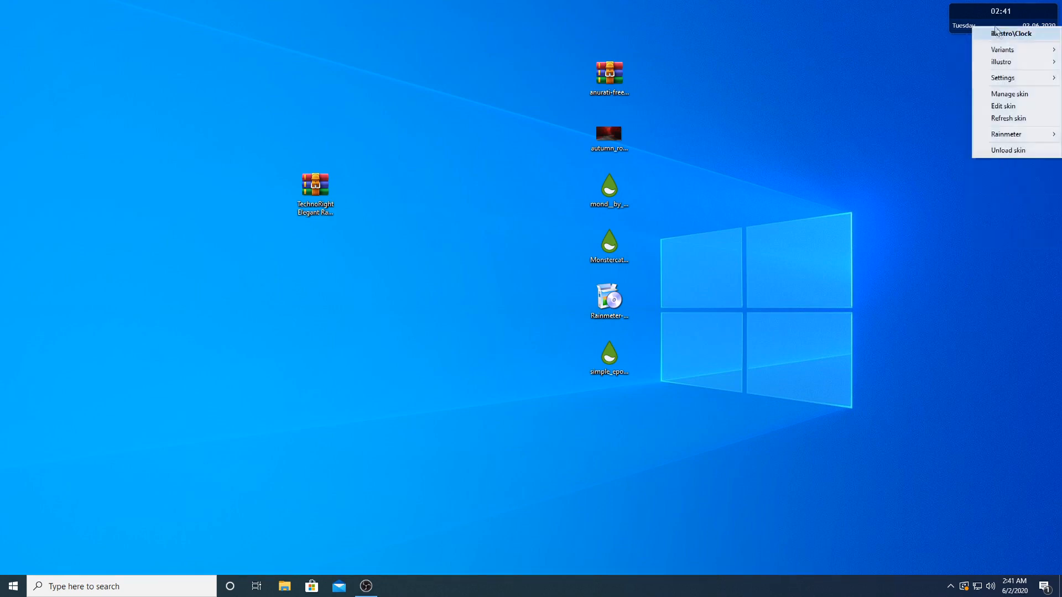
pyautogui.click(1015, 148)
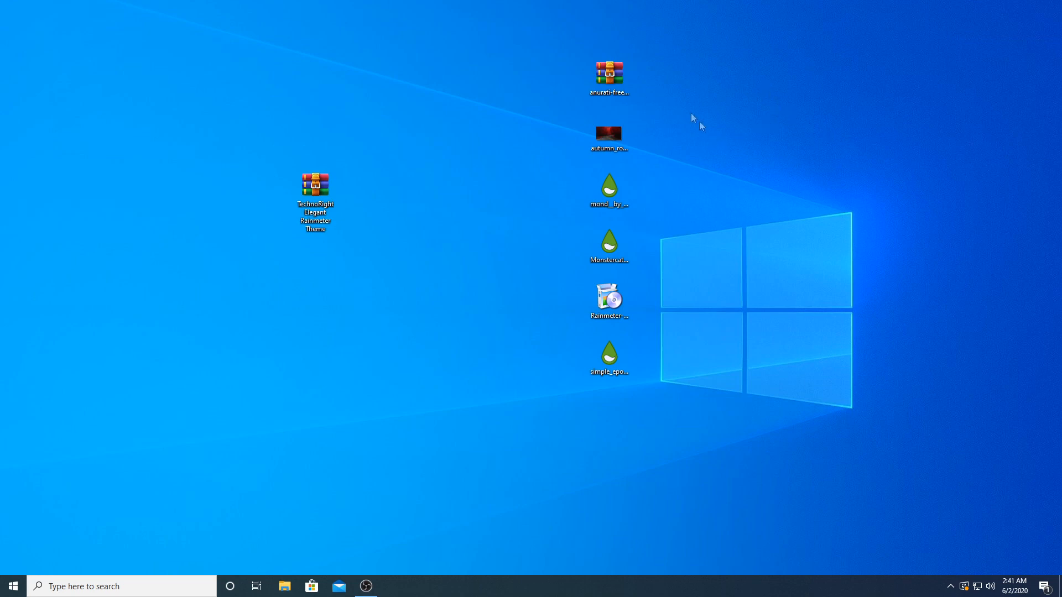
# Delete the Rainmeter installer from the desktop and move the simple_epoca skin file directly below the Monstercat one
pyautogui.moveTo(610, 297); pyautogui.dragTo(450, 239)
pyautogui.press('Delete')
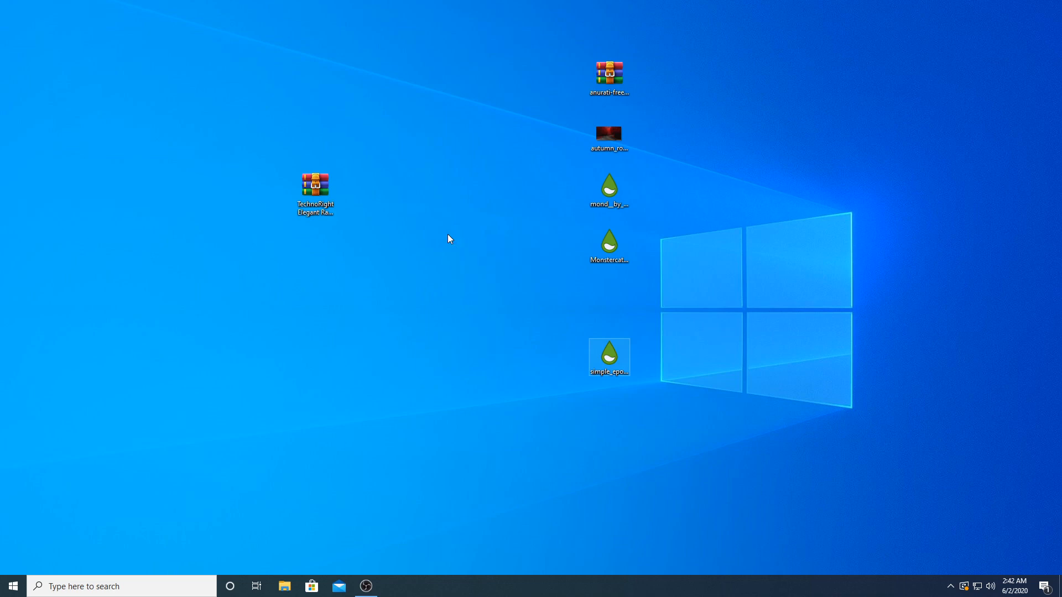
pyautogui.moveTo(609, 354); pyautogui.dragTo(612, 310)
# Install the Mond skin from its skin file on the desktop, applying the included layout
pyautogui.moveTo(664, 387); pyautogui.dragTo(577, 185)
pyautogui.click(603, 185)
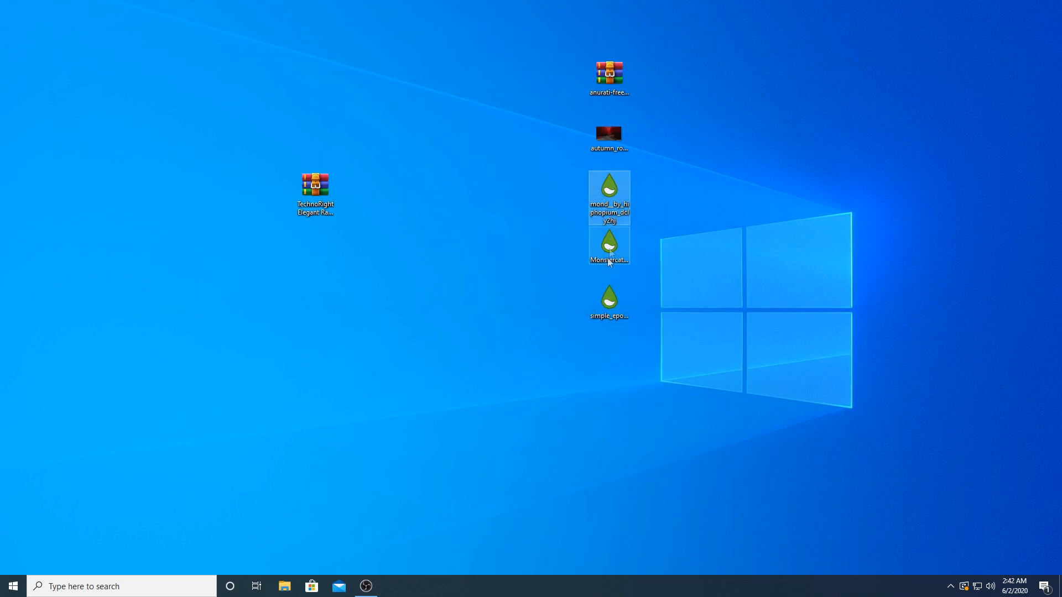
pyautogui.click(609, 243)
pyautogui.click(609, 301)
pyautogui.click(615, 192)
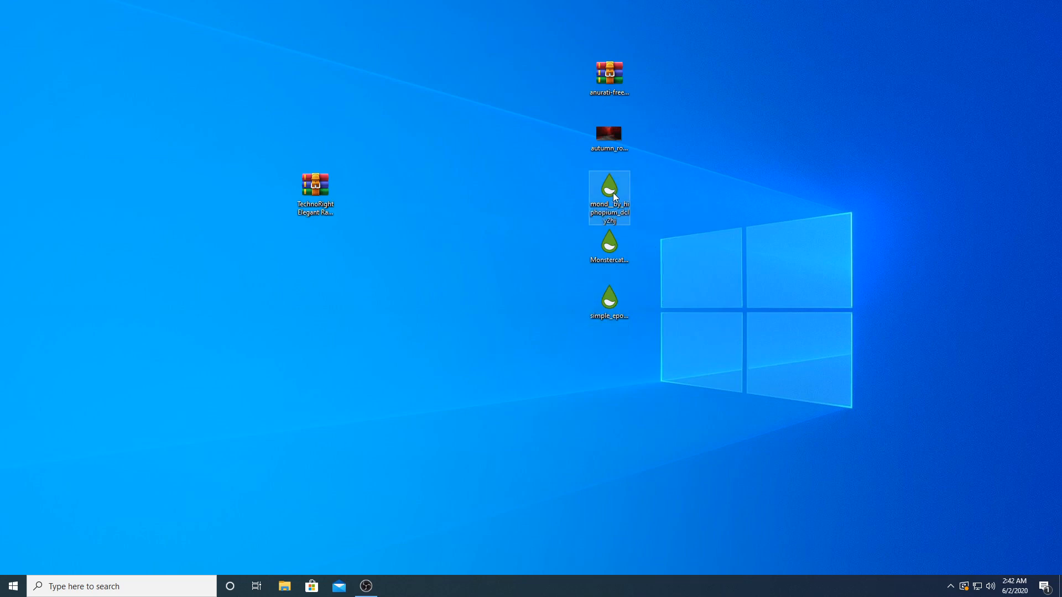
pyautogui.doubleClick(613, 194)
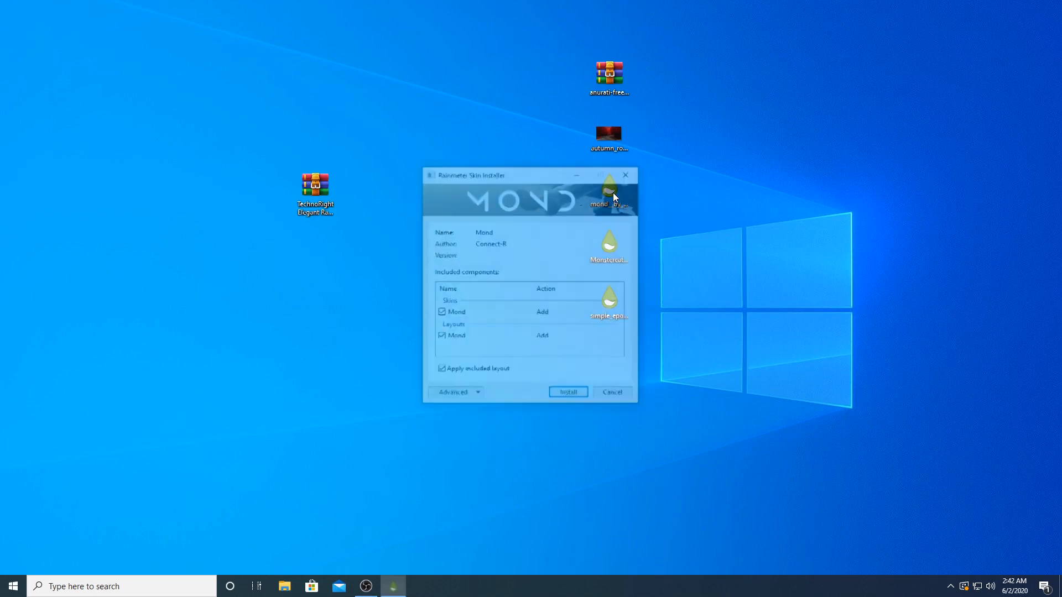
pyautogui.click(570, 395)
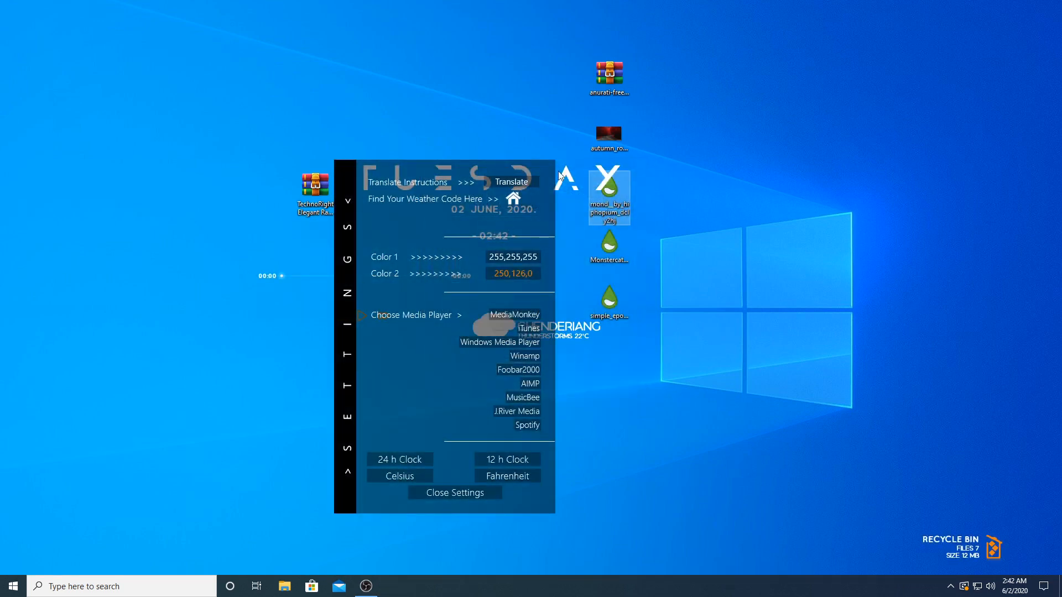
# Unload all the Mond skins from the desktop: settings, date and clock, music player, weather and recycle bin
pyautogui.rightClick(415, 225)
pyautogui.click(482, 351)
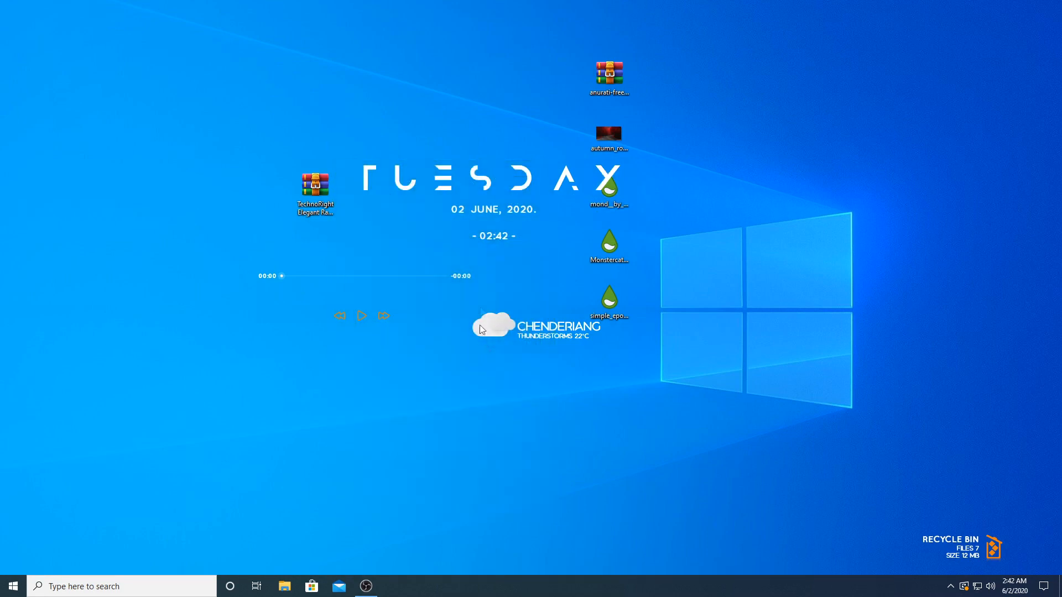
pyautogui.rightClick(493, 181)
pyautogui.click(529, 305)
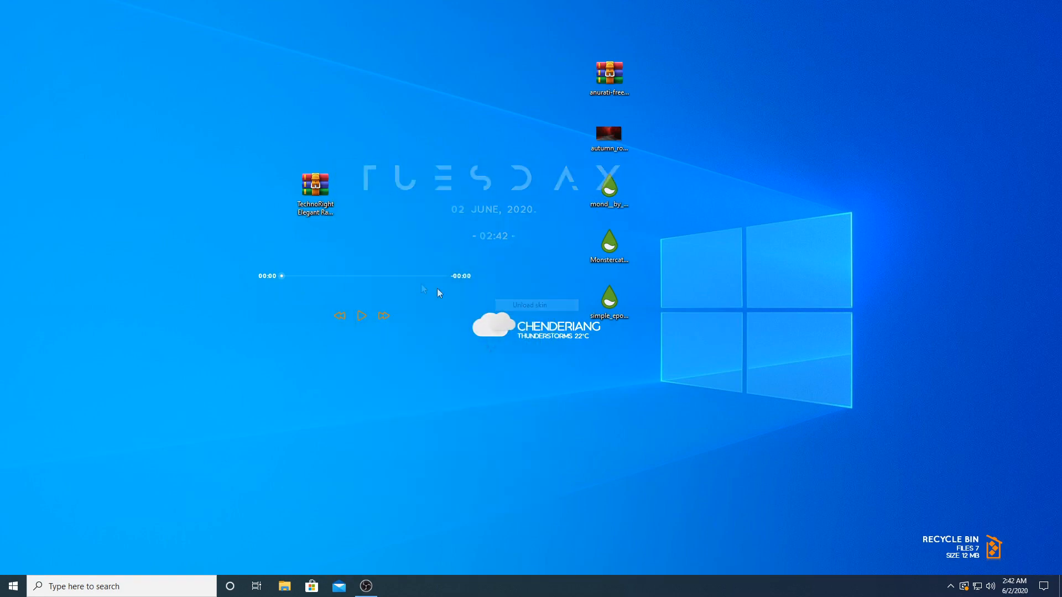
pyautogui.rightClick(408, 277)
pyautogui.click(443, 399)
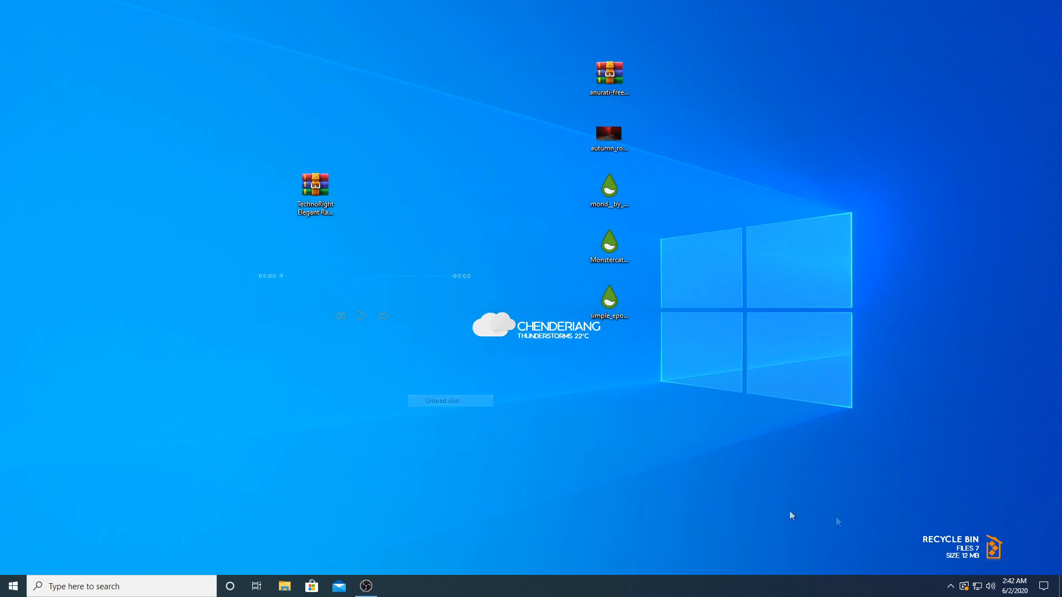
pyautogui.rightClick(526, 327)
pyautogui.rightClick(944, 531)
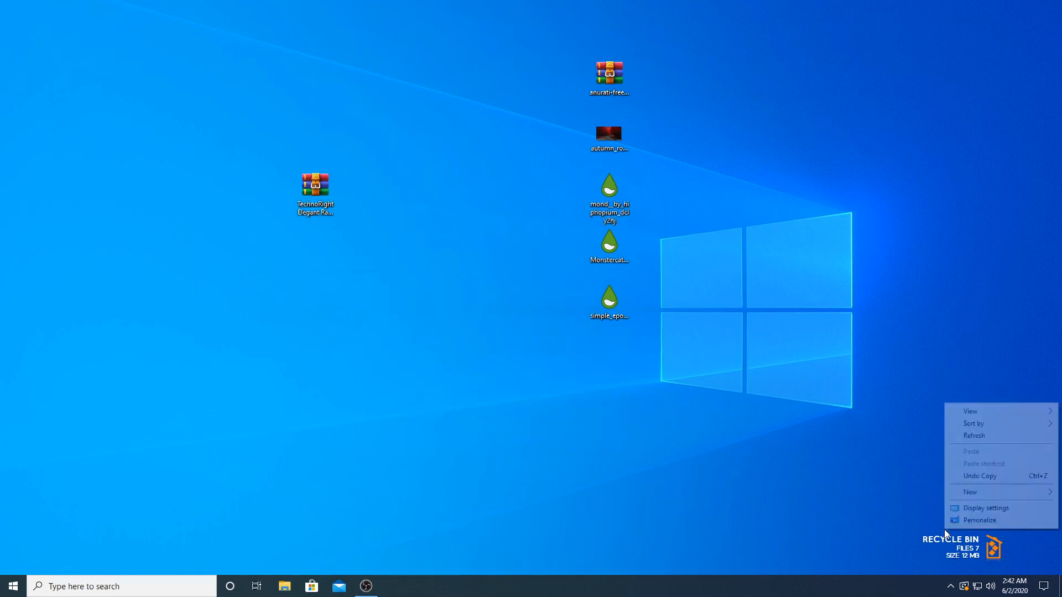
pyautogui.click(977, 538)
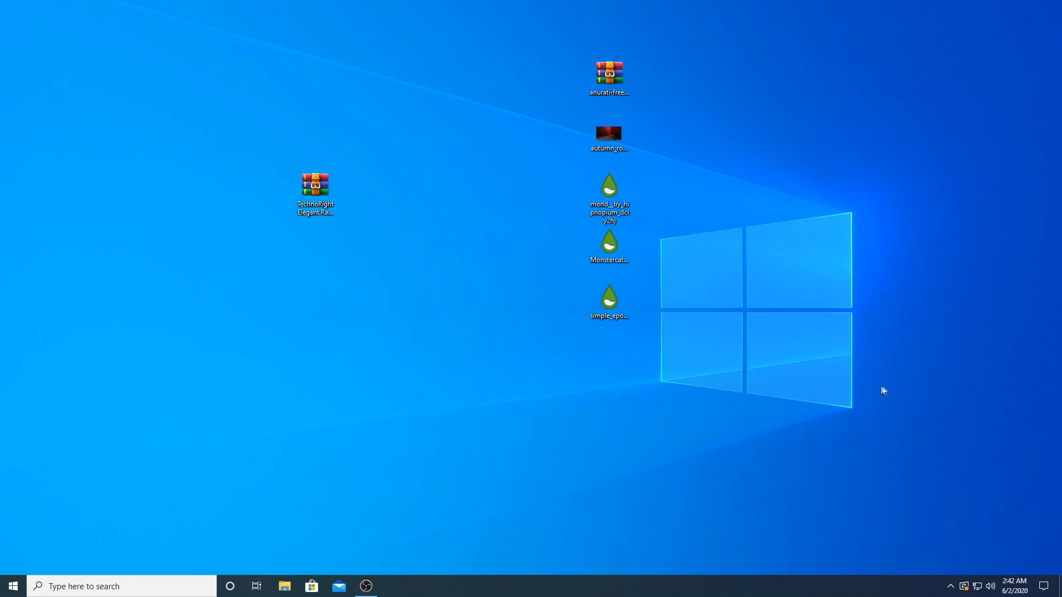
# Install Monstercat Visualizer for Rainmeter with its included skins loaded, and unload its set-up skin from the desktop
pyautogui.click(614, 266)
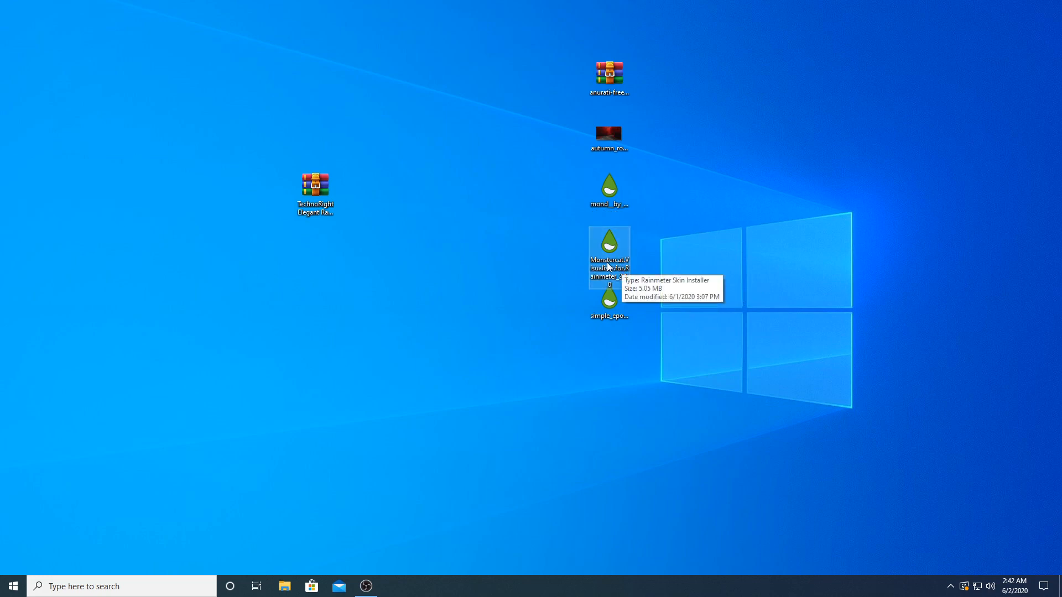
pyautogui.doubleClick(611, 266)
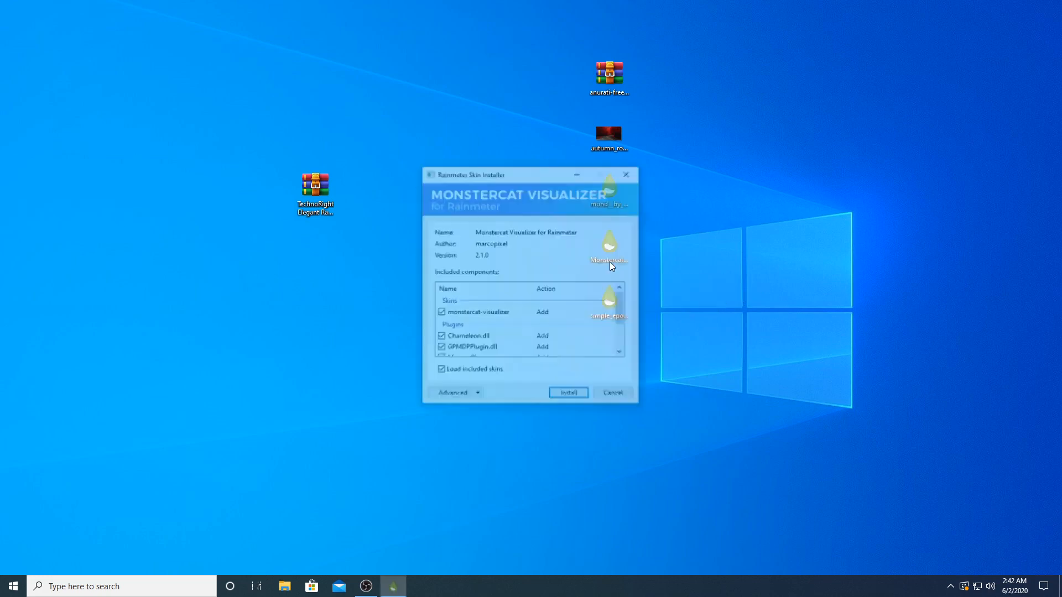
pyautogui.click(579, 394)
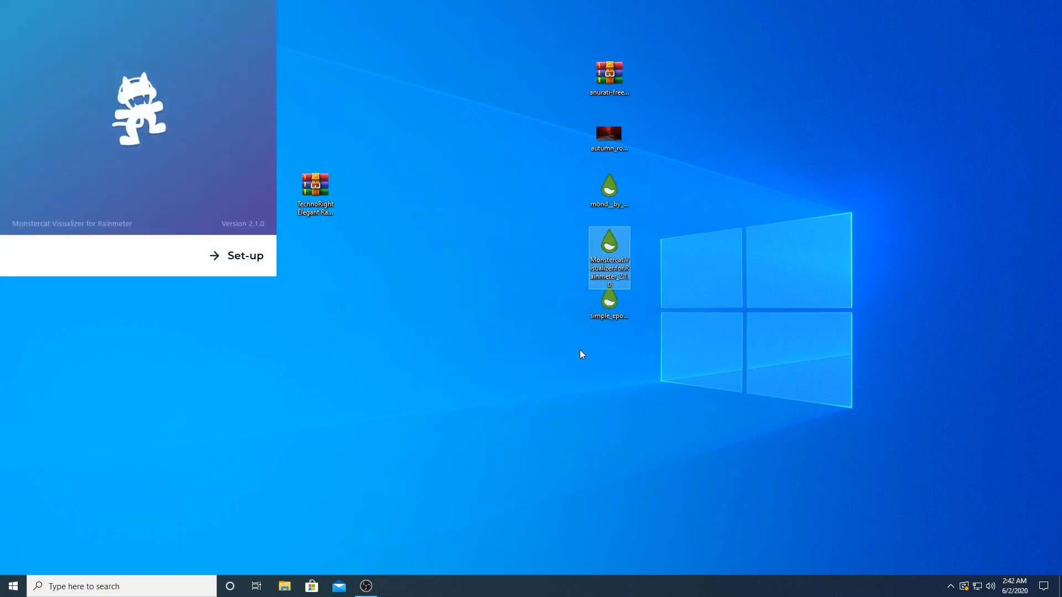
pyautogui.rightClick(157, 155)
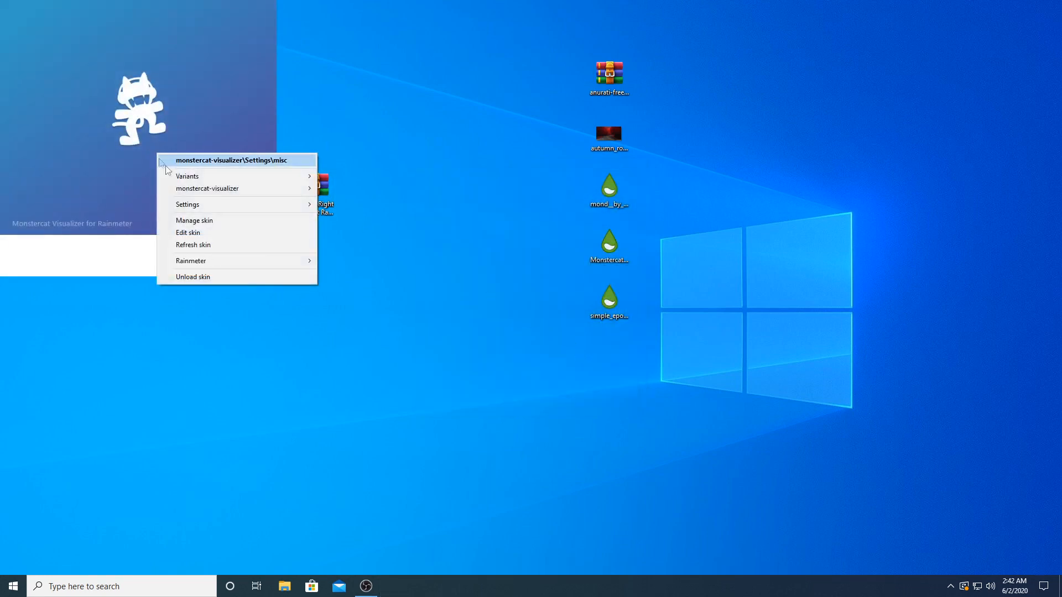
pyautogui.click(202, 276)
# Install the Simple Epoca skin from its skin file, applying the included layout
pyautogui.click(601, 308)
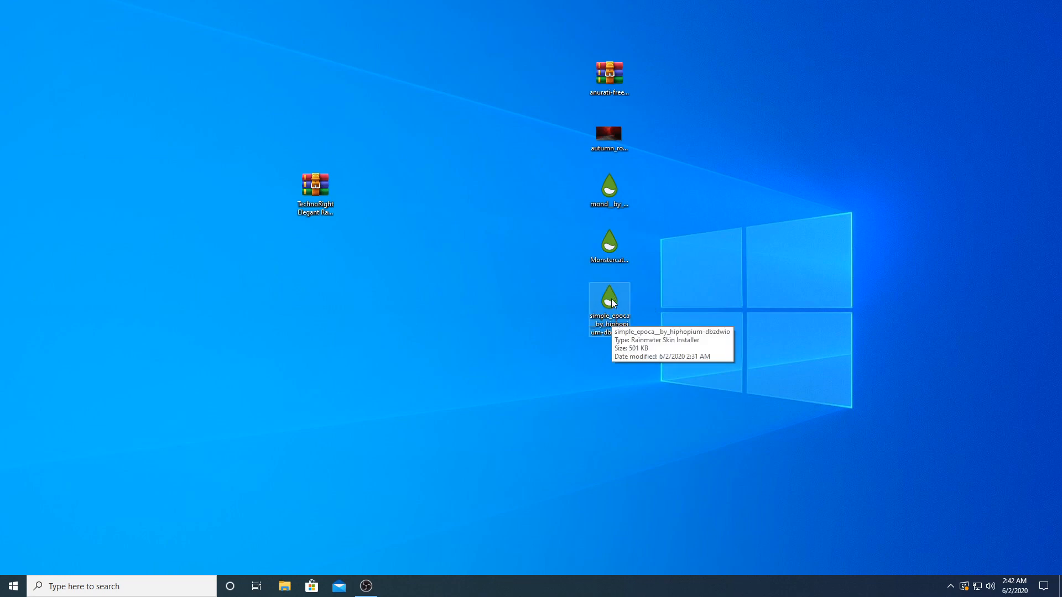
pyautogui.doubleClick(611, 300)
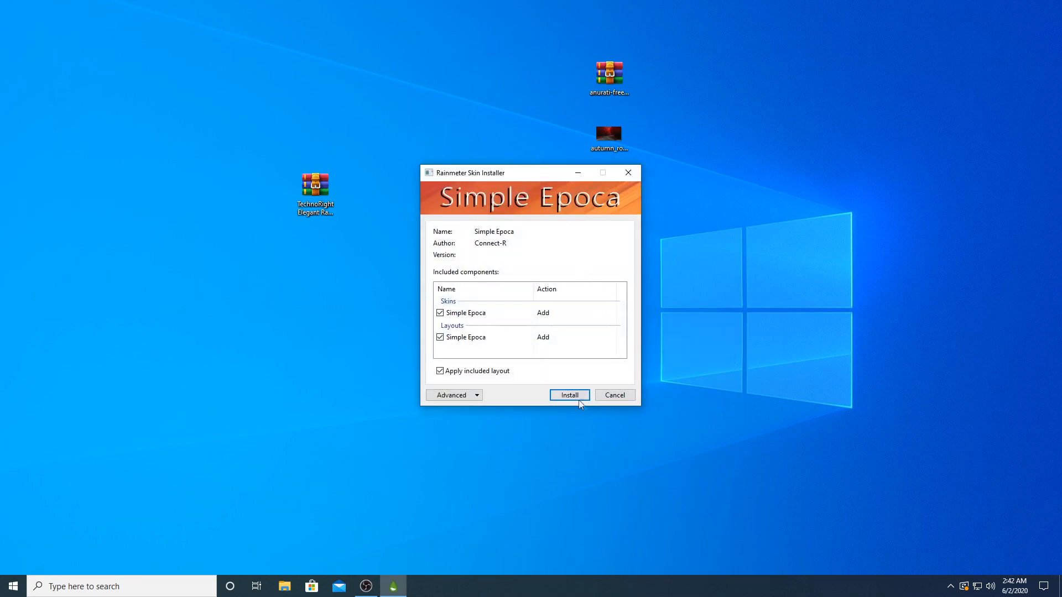
pyautogui.click(578, 399)
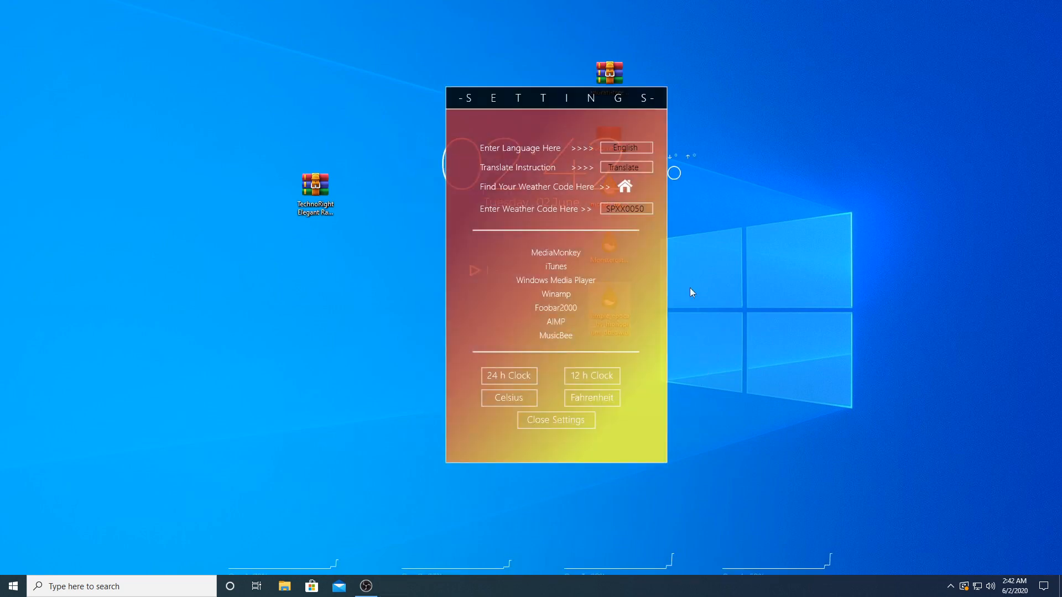
# Unload the Simple Epoca settings, clock, weather and music player skins from the desktop
pyautogui.rightClick(586, 312)
pyautogui.click(624, 436)
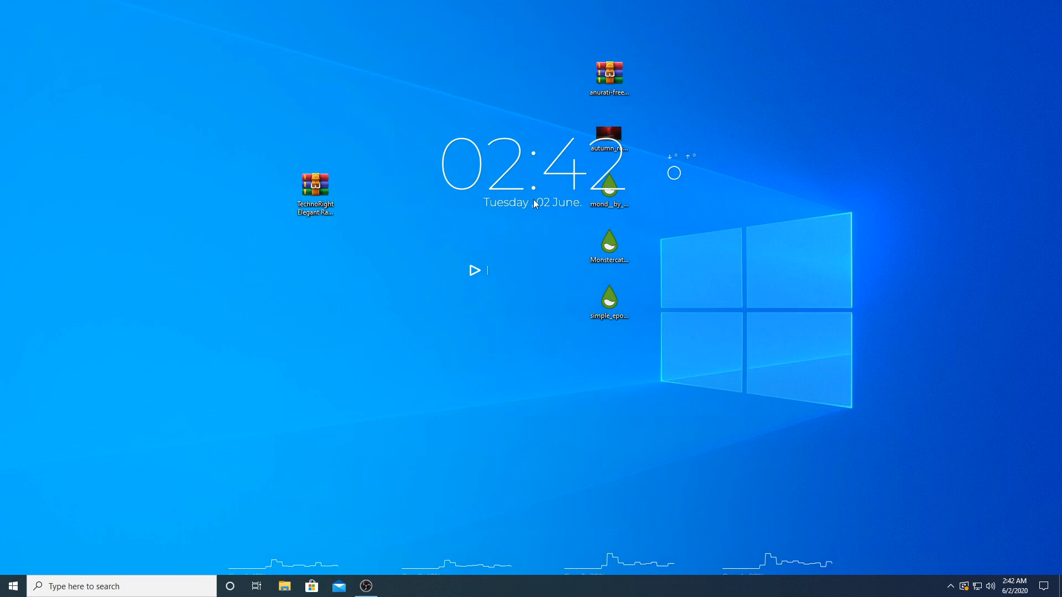
pyautogui.moveTo(535, 204); pyautogui.dragTo(443, 167)
pyautogui.rightClick(424, 142)
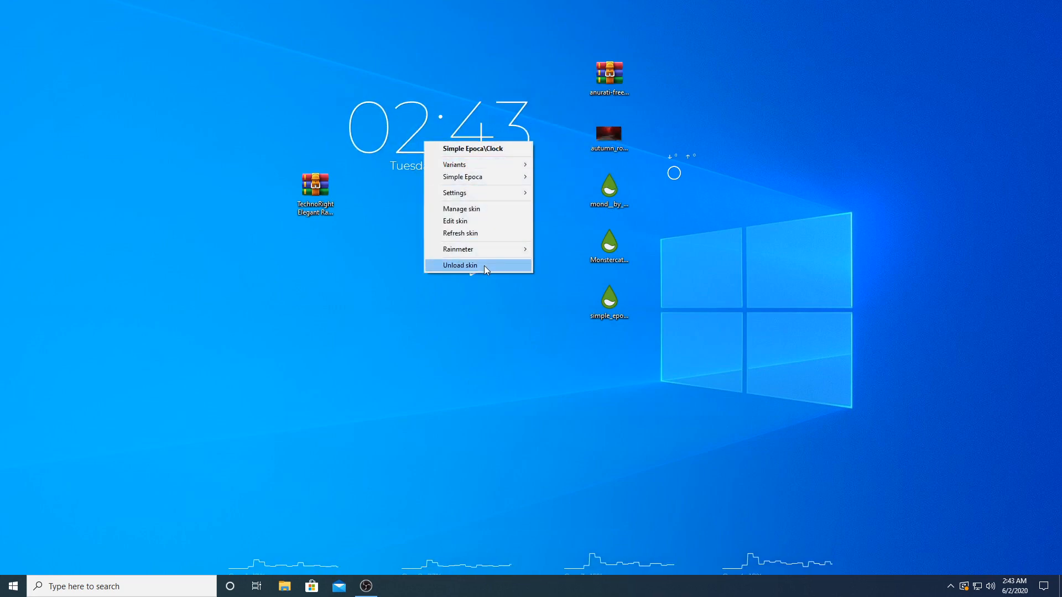
pyautogui.click(484, 267)
pyautogui.rightClick(681, 175)
pyautogui.click(714, 299)
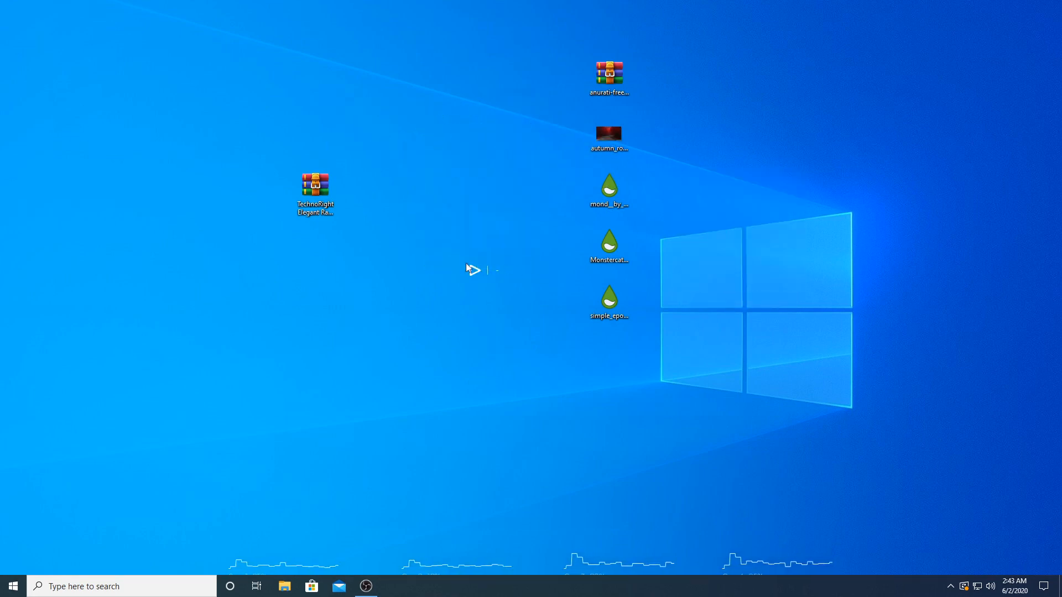
pyautogui.rightClick(469, 270)
pyautogui.click(506, 394)
# Unload the four Simple Epoca graph skins lined up just above the taskbar
pyautogui.rightClick(333, 565)
pyautogui.click(347, 553)
pyautogui.rightClick(450, 565)
pyautogui.click(460, 553)
pyautogui.rightClick(597, 558)
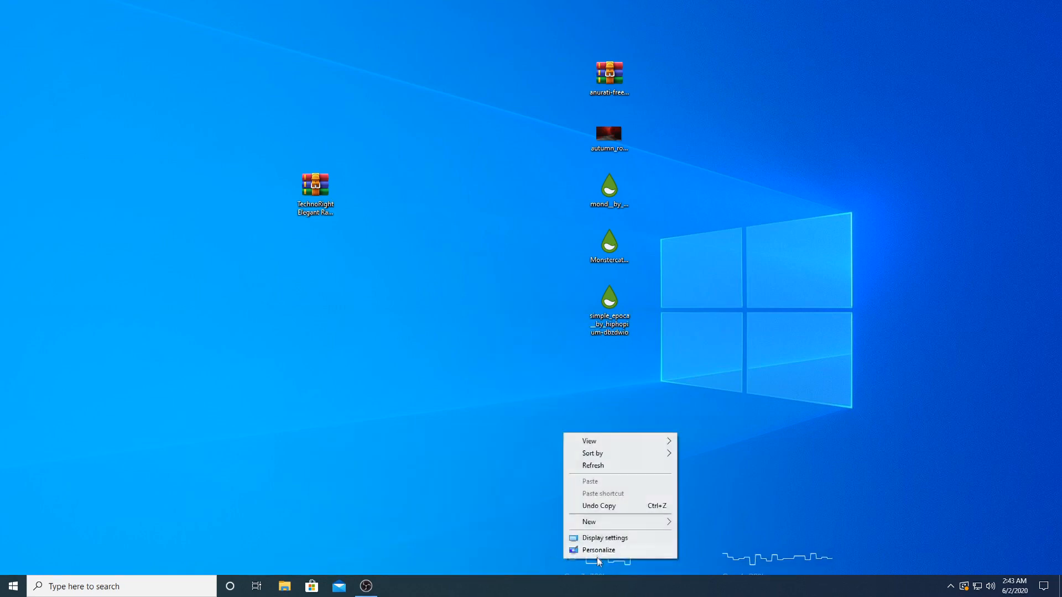
pyautogui.click(598, 552)
pyautogui.rightClick(398, 593)
pyautogui.click(410, 564)
pyautogui.rightClick(572, 560)
pyautogui.click(585, 554)
pyautogui.rightClick(770, 567)
pyautogui.click(783, 560)
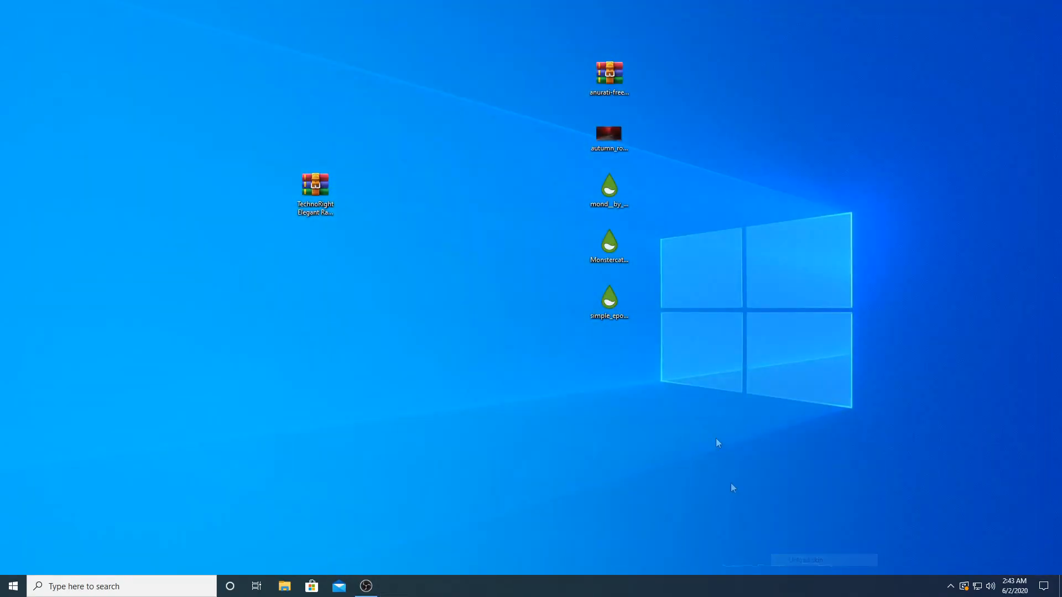
# Delete the three skin installer files from the desktop and move the anurati-free-font archive directly below the wallpaper image
pyautogui.moveTo(692, 397); pyautogui.dragTo(559, 167)
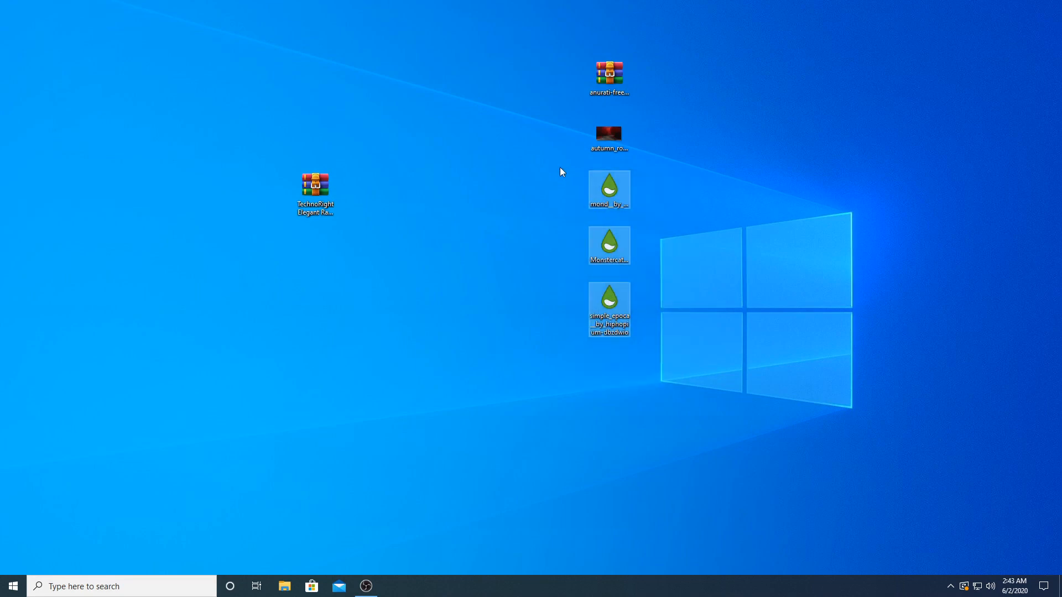
pyautogui.press('Delete')
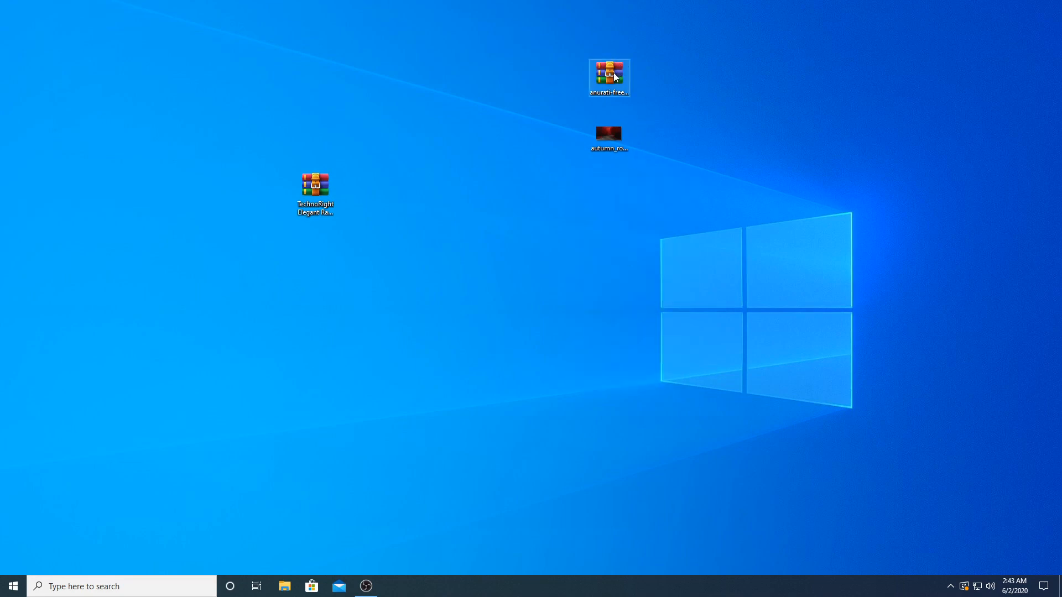
pyautogui.moveTo(610, 79); pyautogui.dragTo(633, 190)
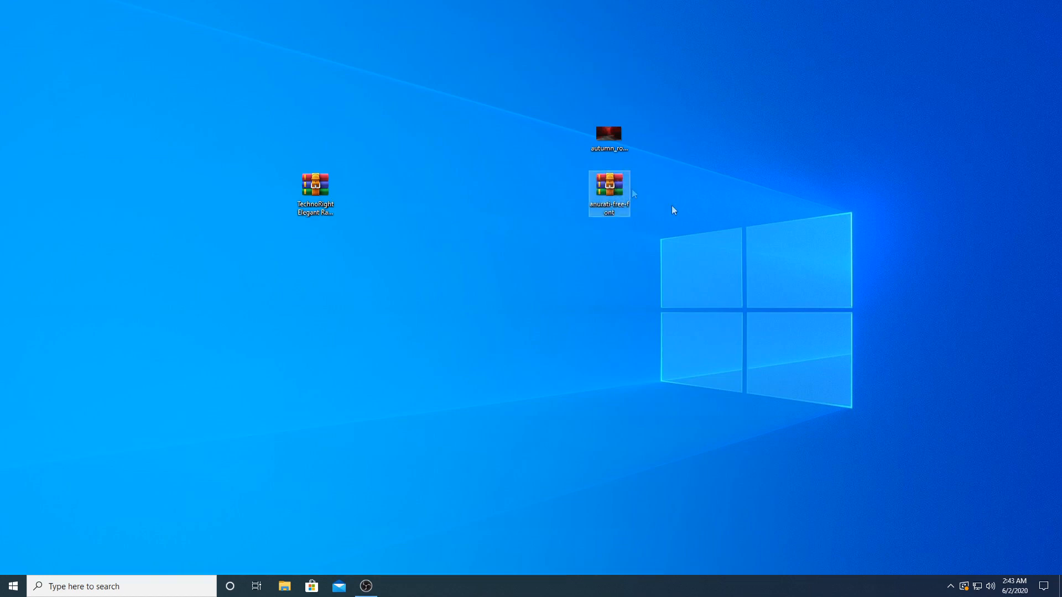
# Open Anurati-Regular.otf from the ANURATI Free Font folder inside the anurati-free-font archive
pyautogui.doubleClick(616, 200)
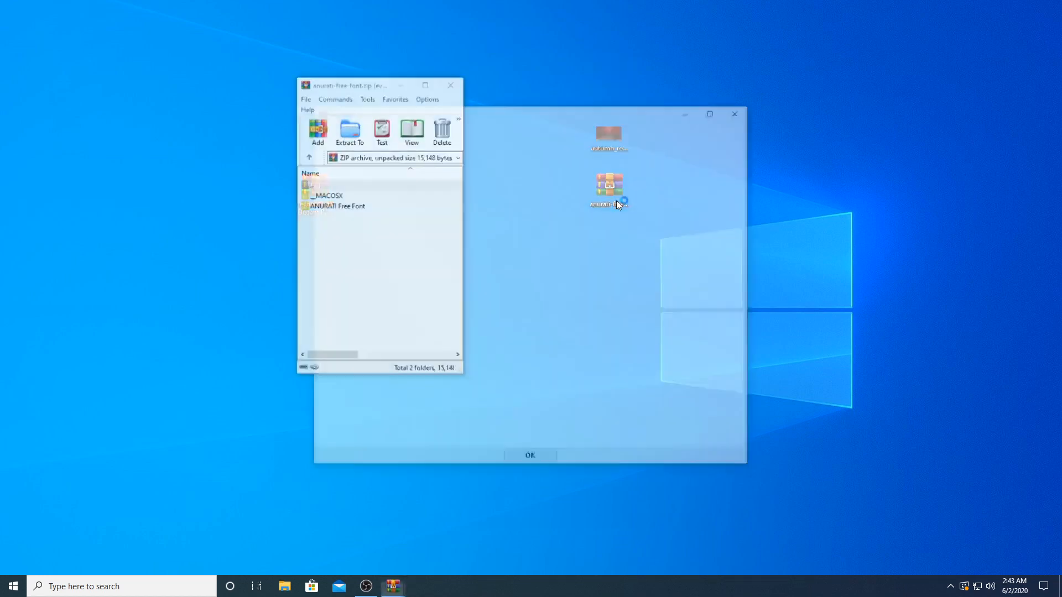
pyautogui.click(740, 110)
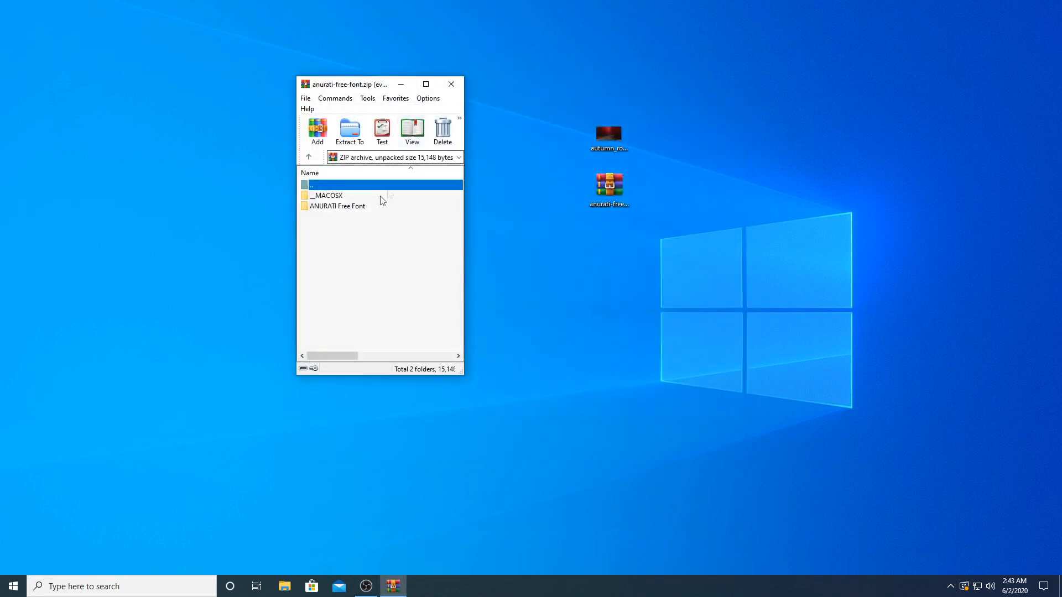
pyautogui.doubleClick(343, 208)
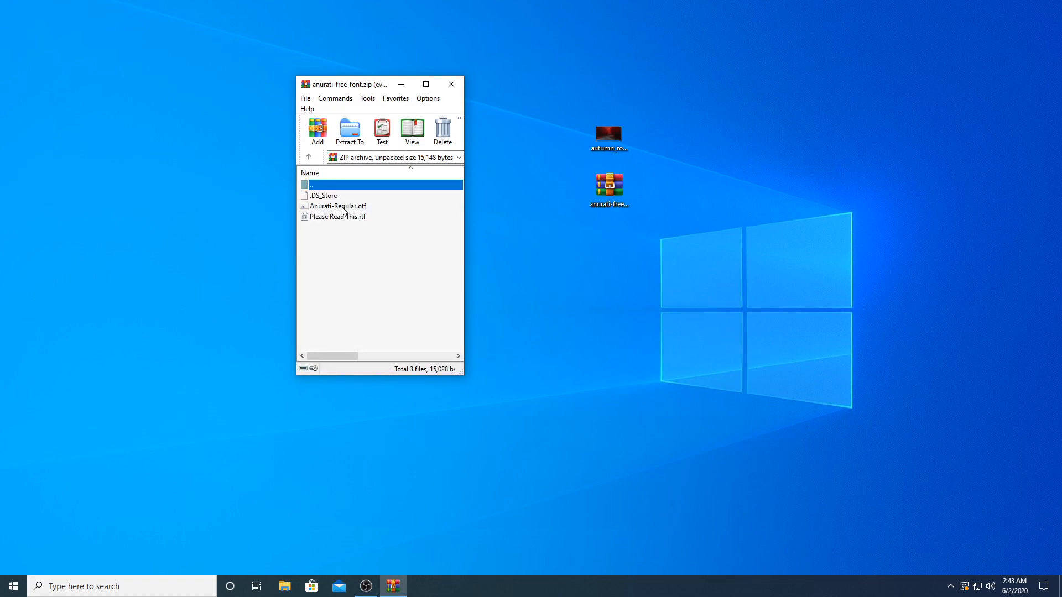
pyautogui.click(426, 84)
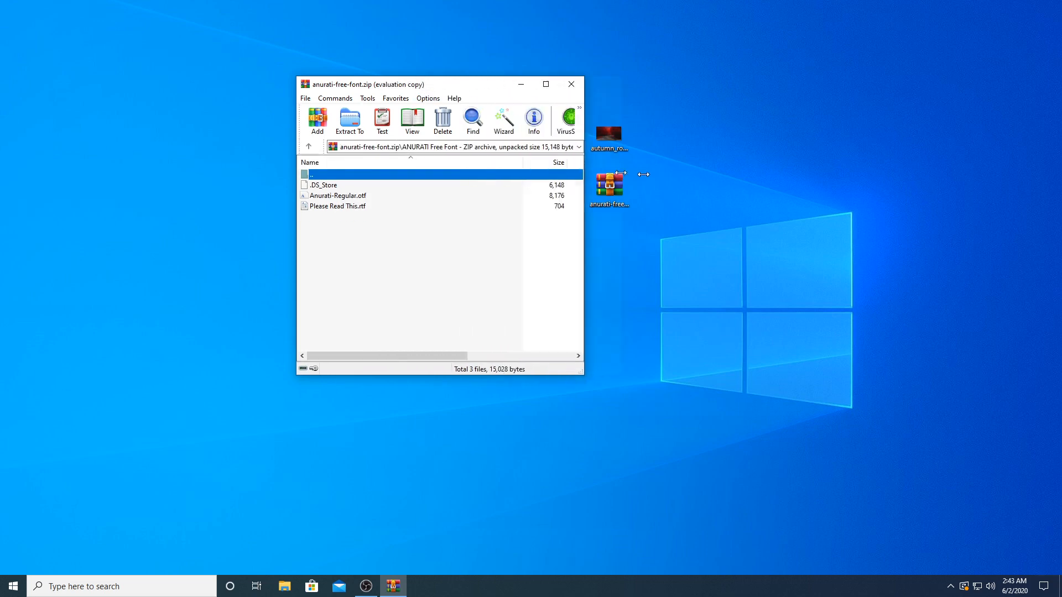
pyautogui.click(336, 196)
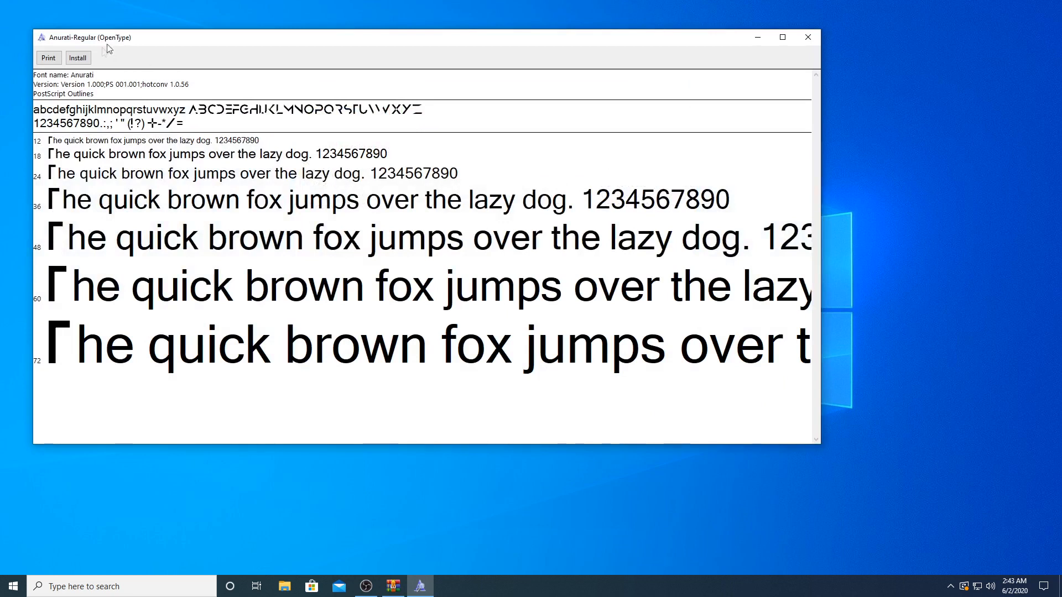
# Install the Anurati-Regular font, replacing the existing copy, and delete the anurati-free-font archive from the desktop
pyautogui.click(78, 58)
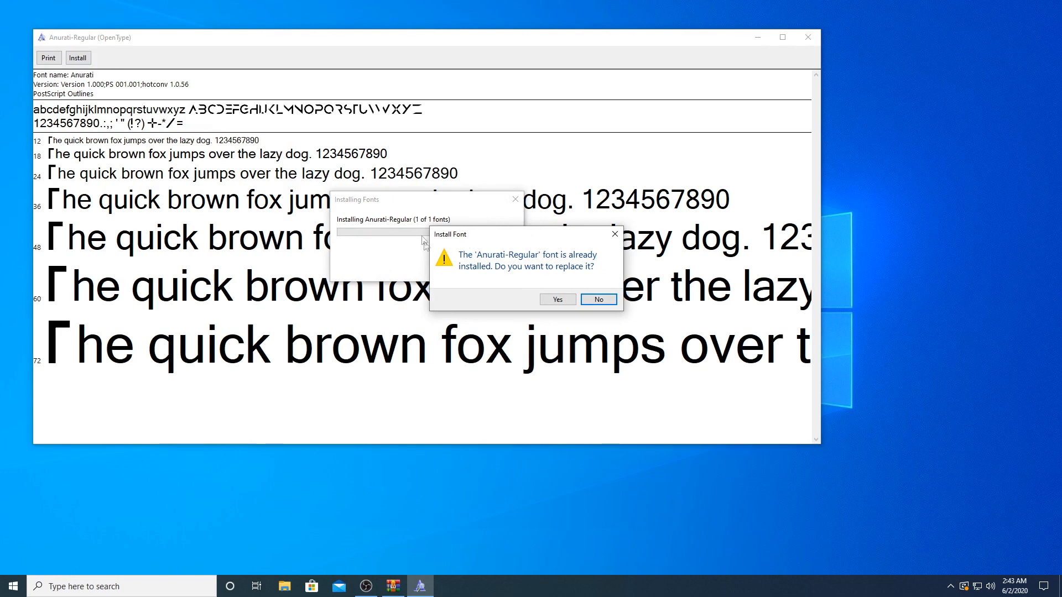
pyautogui.click(558, 300)
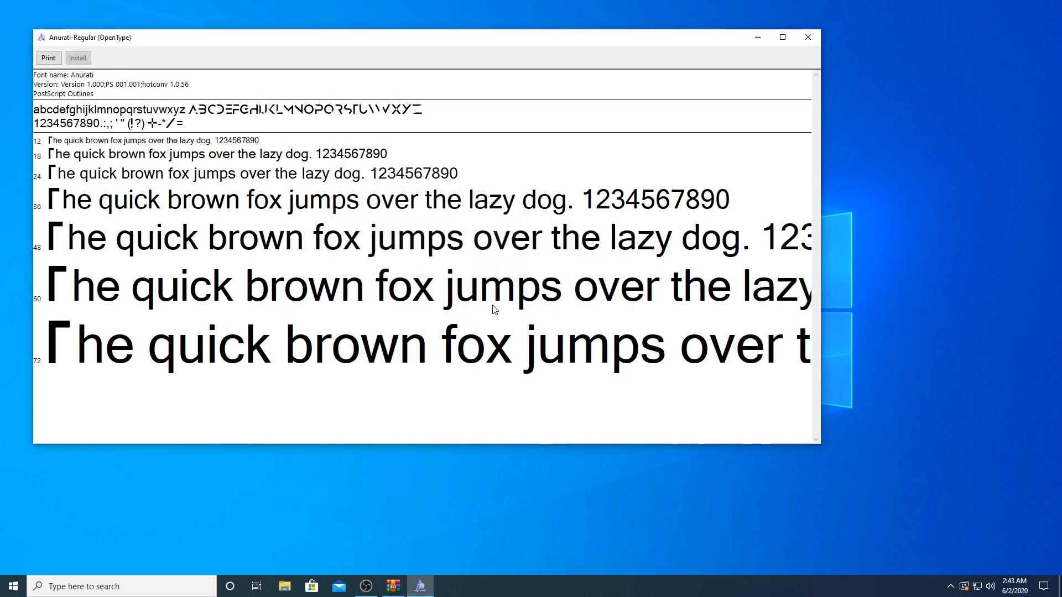
pyautogui.click(808, 38)
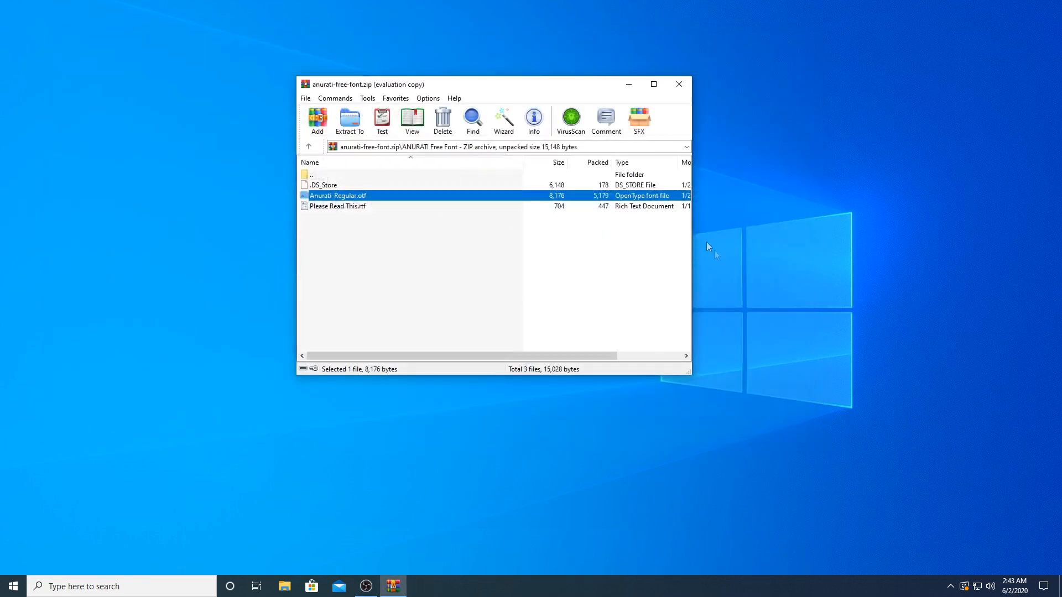
pyautogui.click(679, 84)
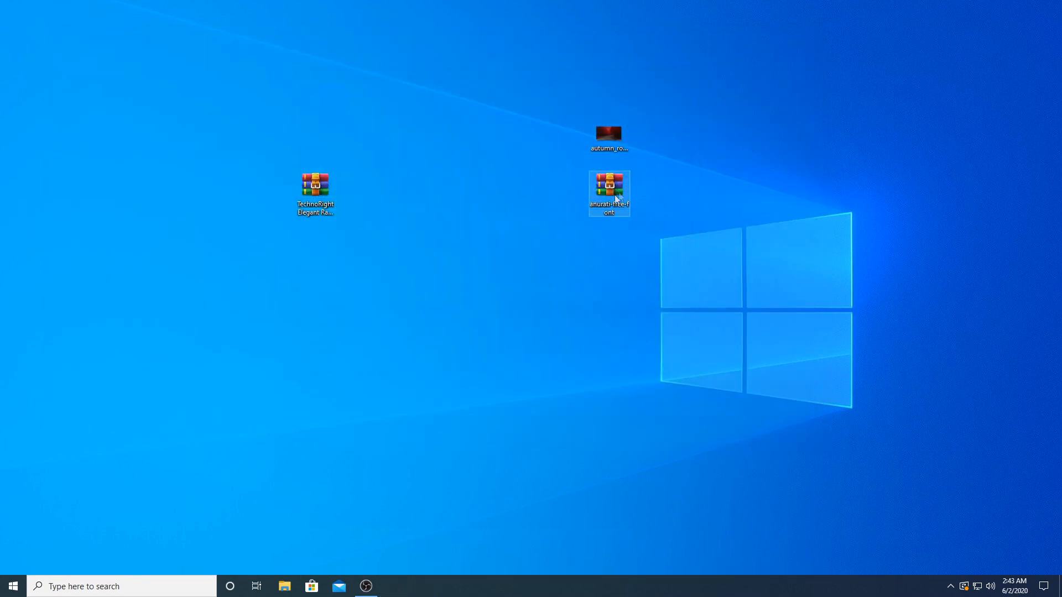
pyautogui.press('Delete')
# Move the autumn_road_aesthetic-wallpaper-1920x1080 image from the desktop into the Documents folder
pyautogui.click(614, 135)
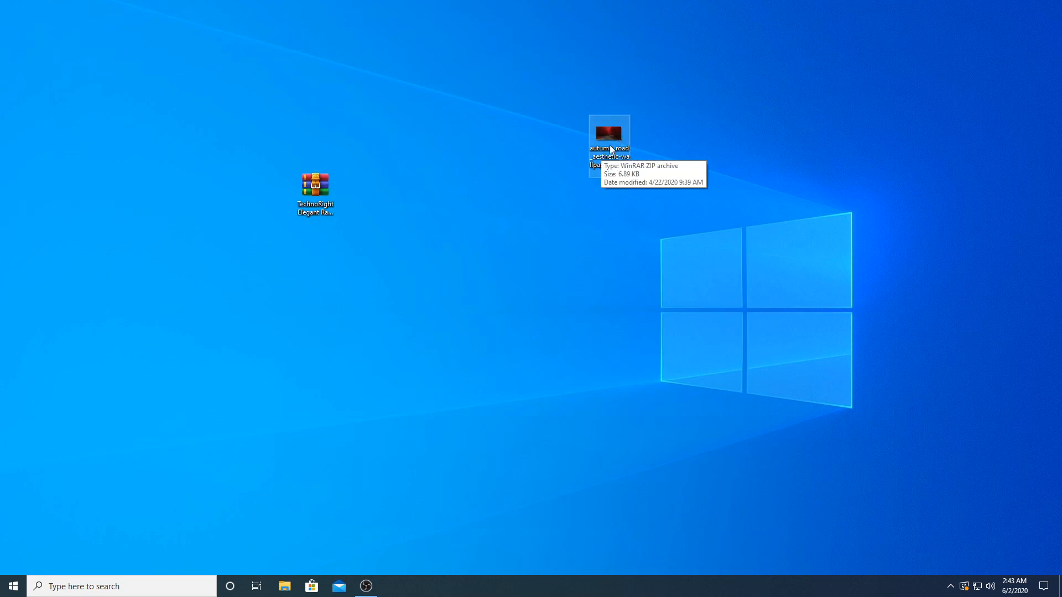
pyautogui.rightClick(609, 143)
pyautogui.click(608, 129)
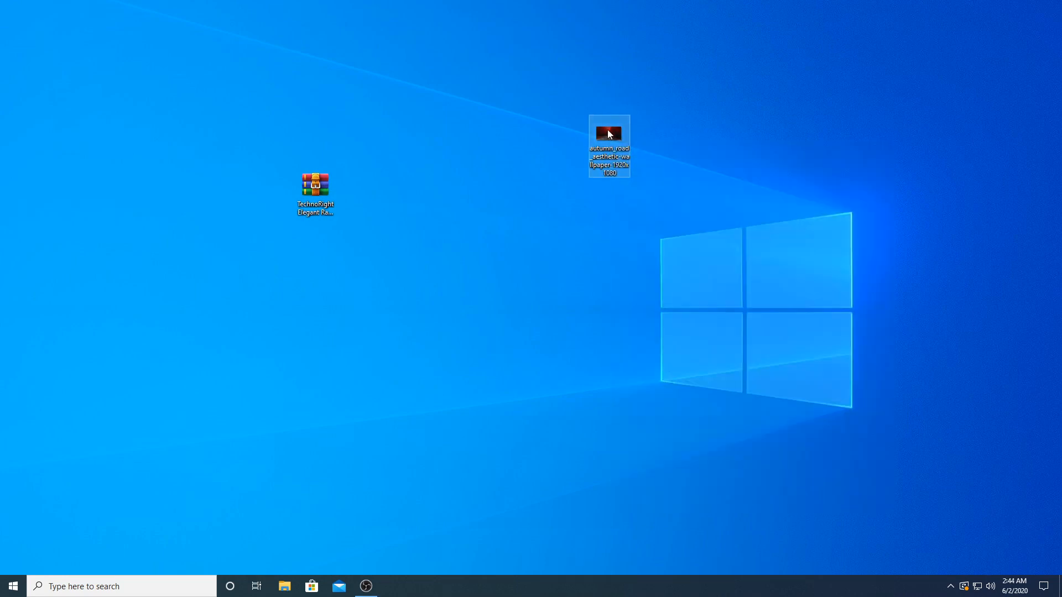
pyautogui.rightClick(607, 130)
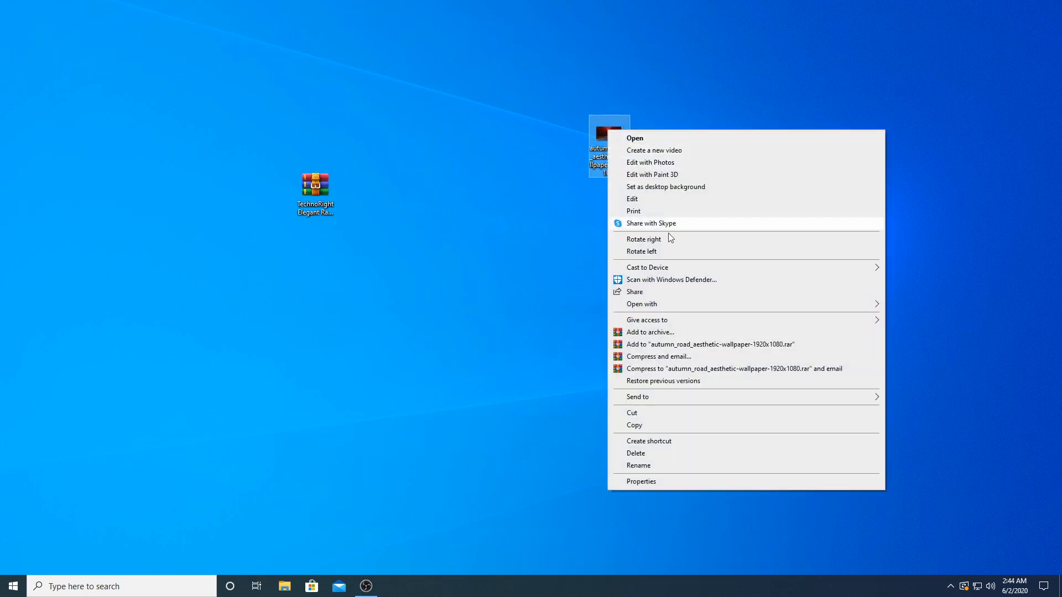
pyautogui.click(659, 415)
pyautogui.click(284, 585)
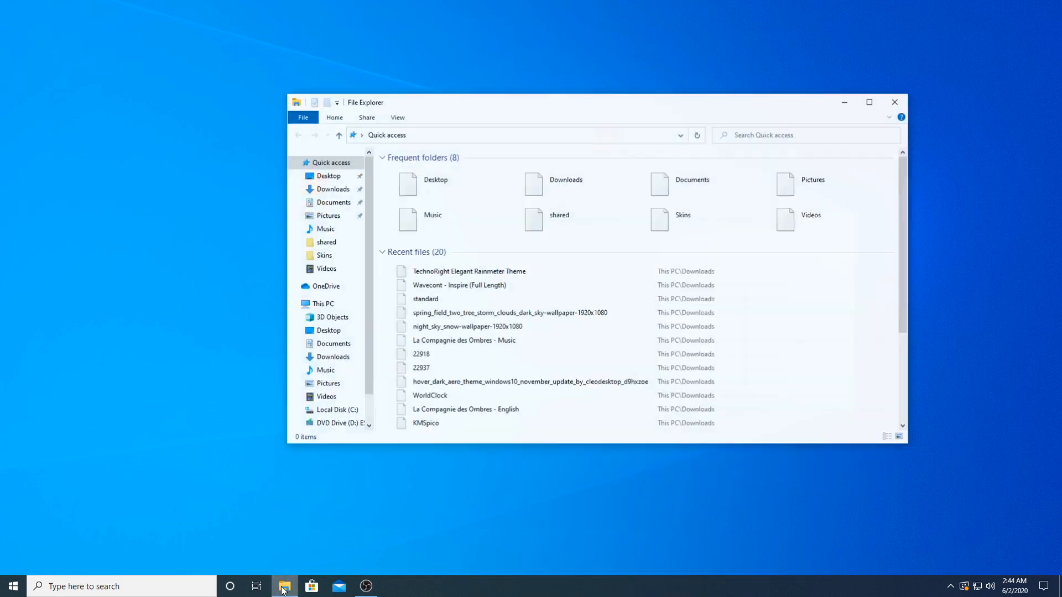
pyautogui.click(330, 356)
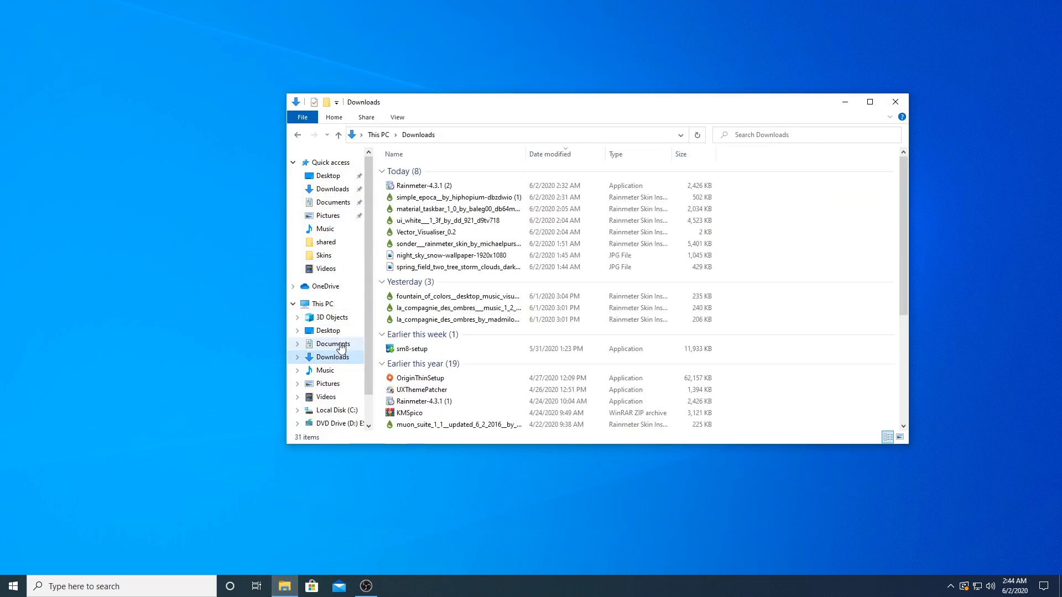
pyautogui.click(333, 344)
pyautogui.rightClick(484, 258)
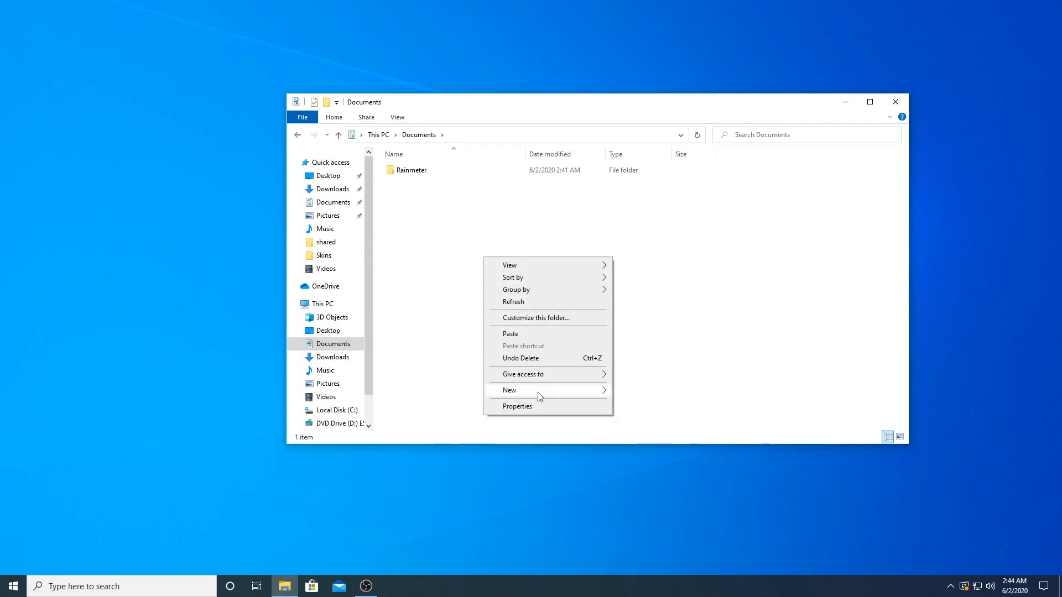
pyautogui.click(511, 334)
pyautogui.click(481, 284)
# Set the autumn road wallpaper image in Documents as the desktop background and minimize the File Explorer window
pyautogui.click(451, 186)
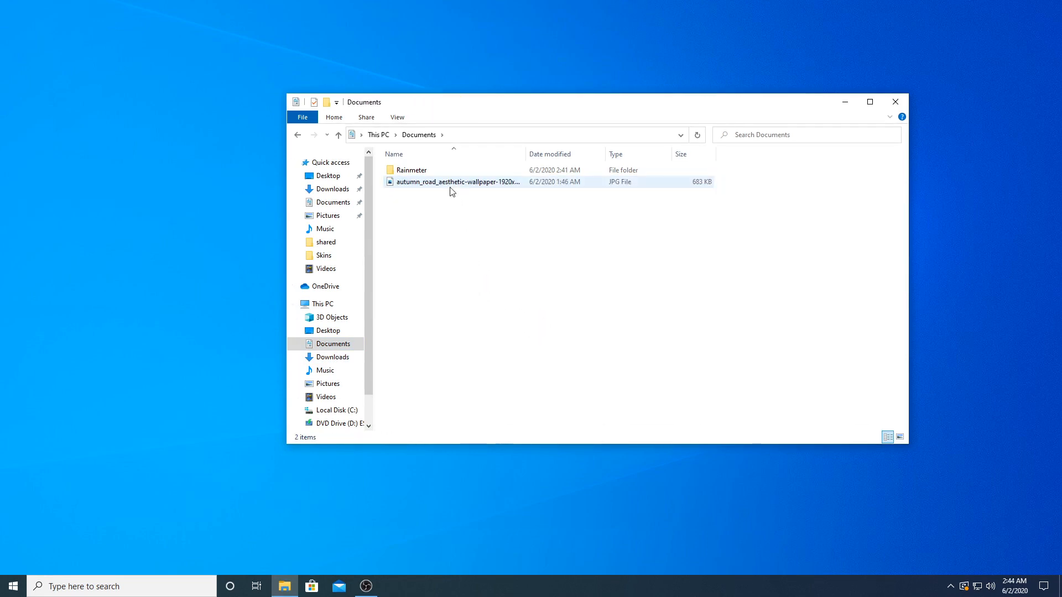
pyautogui.rightClick(450, 187)
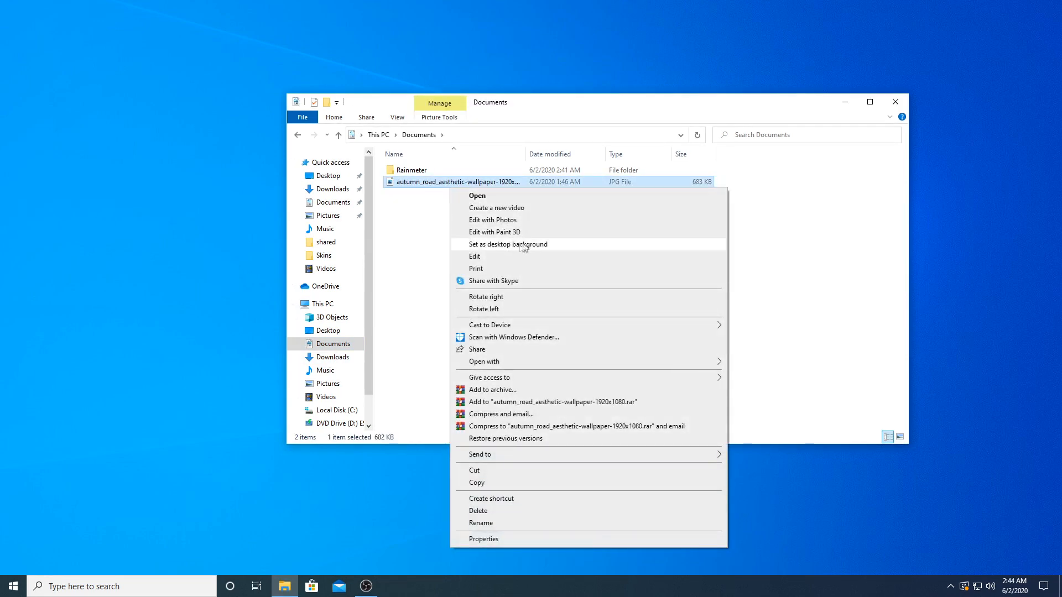
pyautogui.click(510, 246)
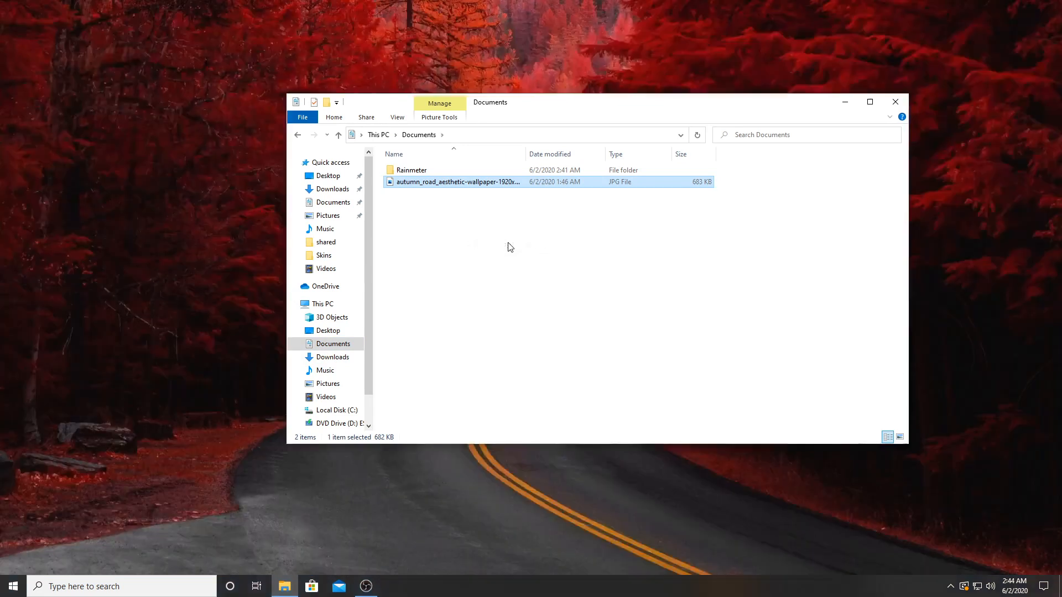
pyautogui.click(845, 102)
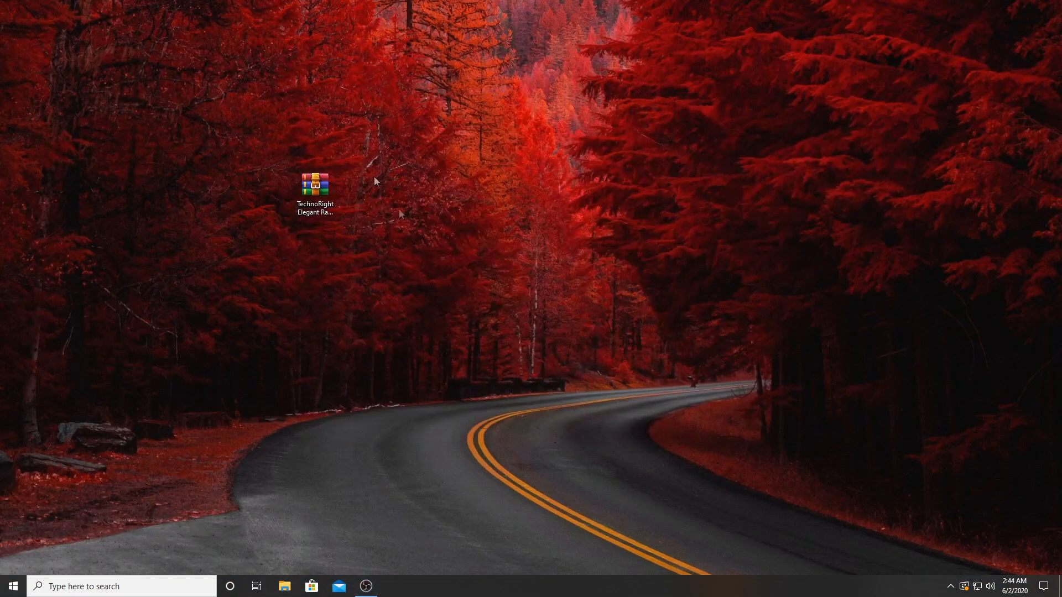
# Delete the TechnoRight Elegant Rainmeter Theme archive from the desktop and refresh the desktop
pyautogui.click(321, 193)
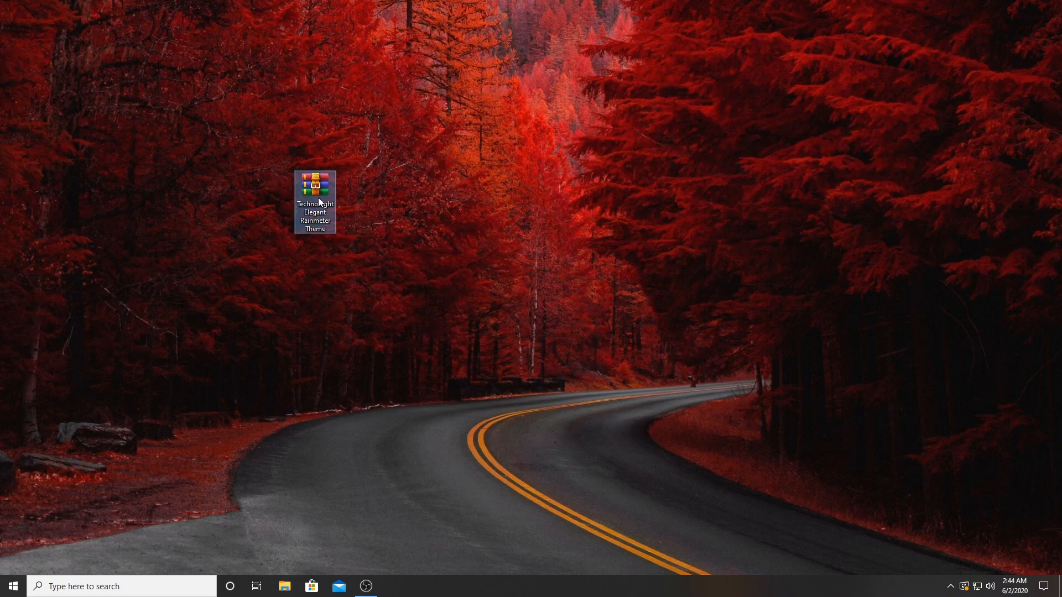
pyautogui.press('Delete')
pyautogui.rightClick(327, 127)
pyautogui.click(372, 160)
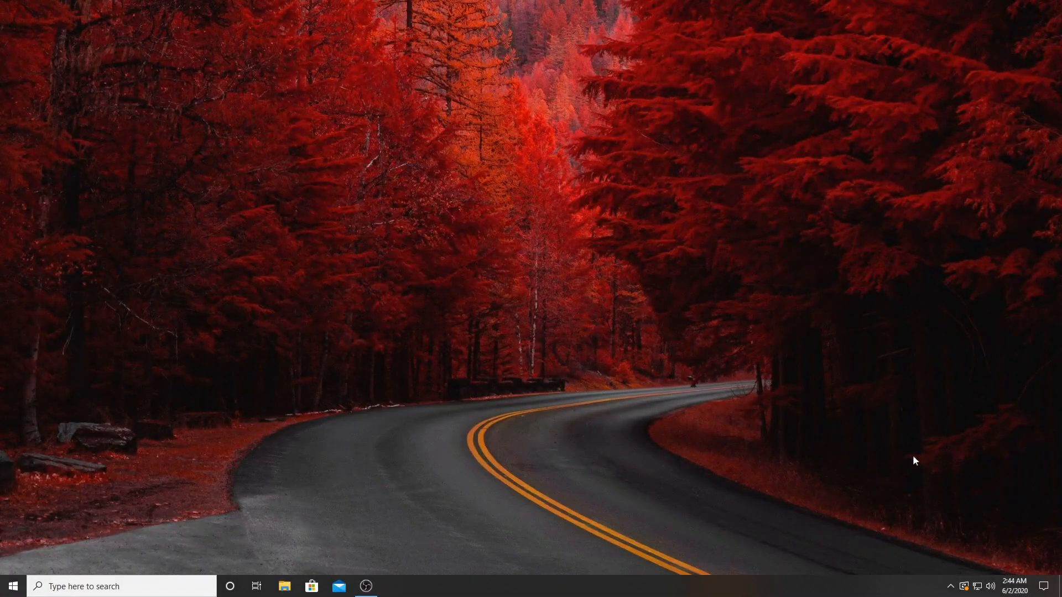
# Open the Rainmeter manager and load Clock.ini from the Mond skin's Clock folder
pyautogui.click(951, 590)
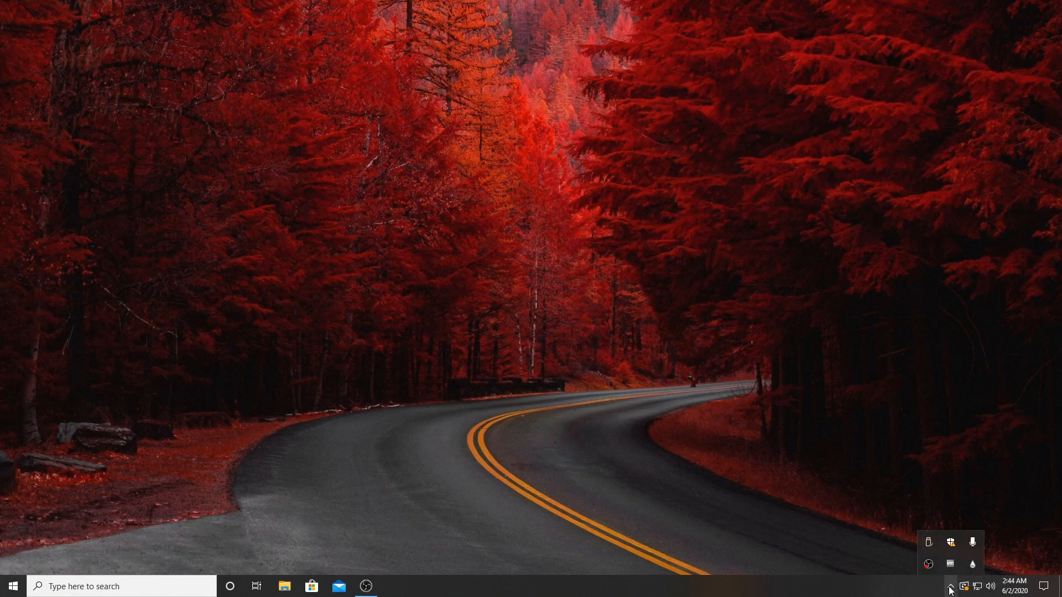
pyautogui.click(972, 564)
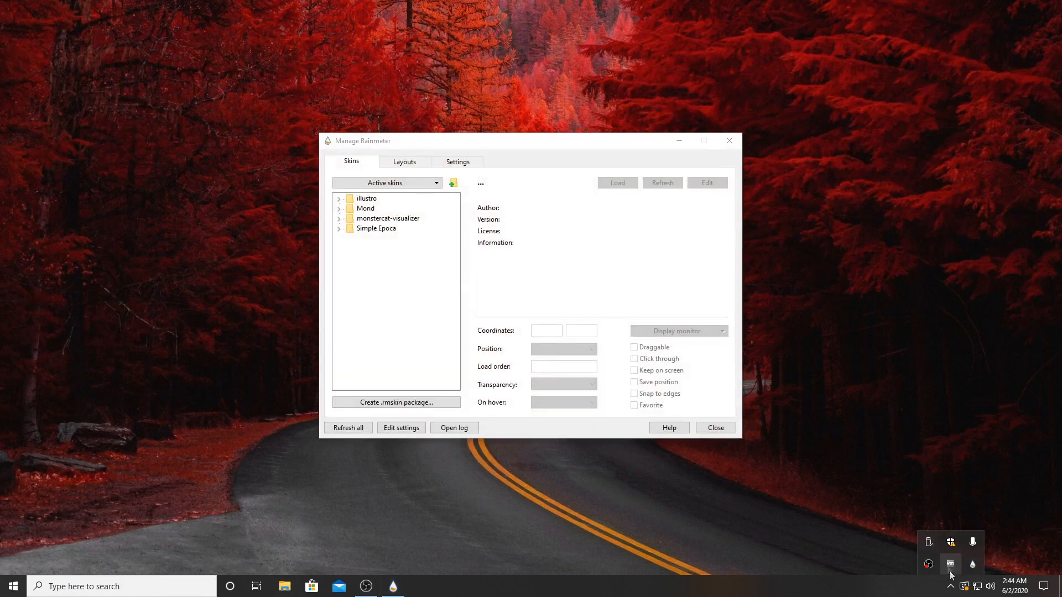
pyautogui.moveTo(495, 144); pyautogui.dragTo(479, 124)
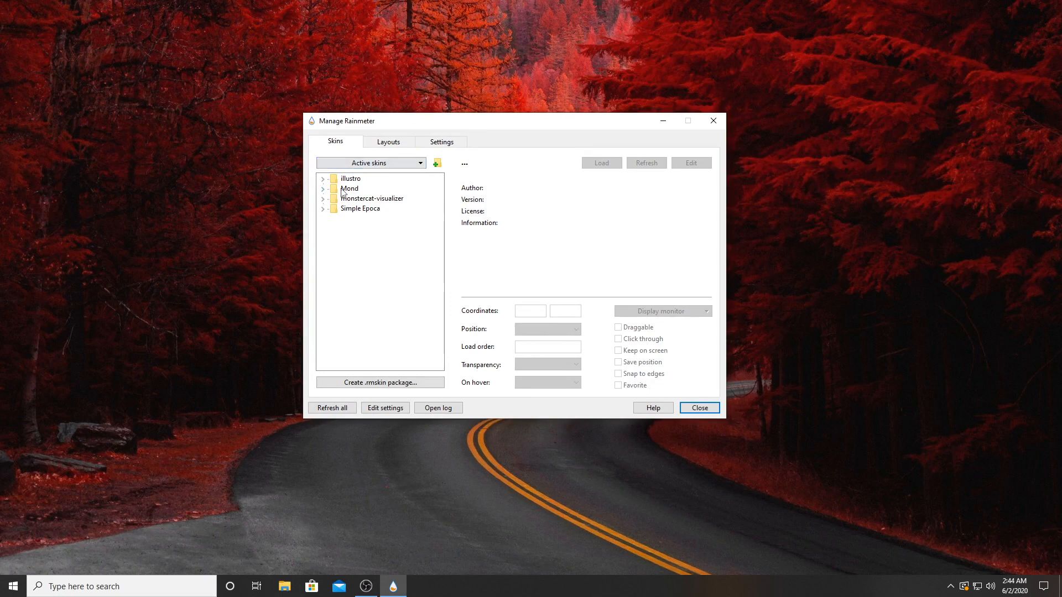
pyautogui.moveTo(426, 126); pyautogui.dragTo(427, 115)
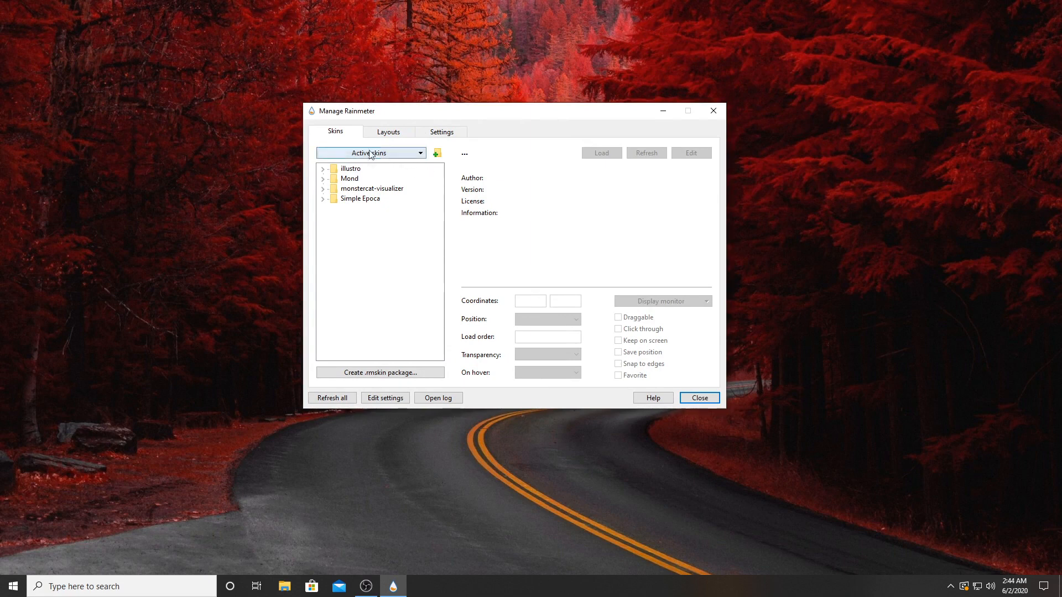
pyautogui.click(323, 180)
pyautogui.click(347, 180)
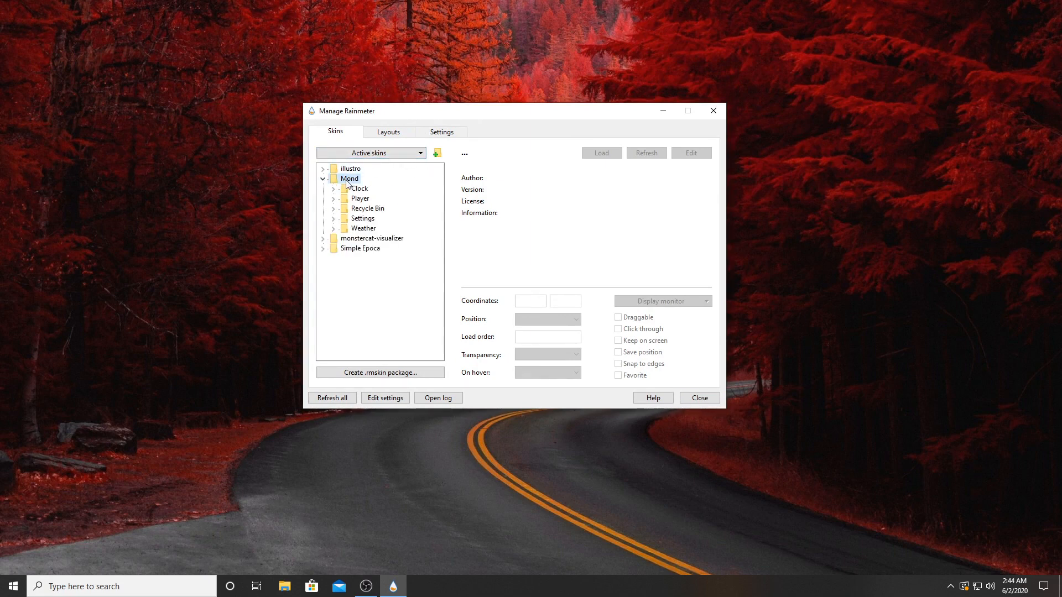
pyautogui.click(334, 189)
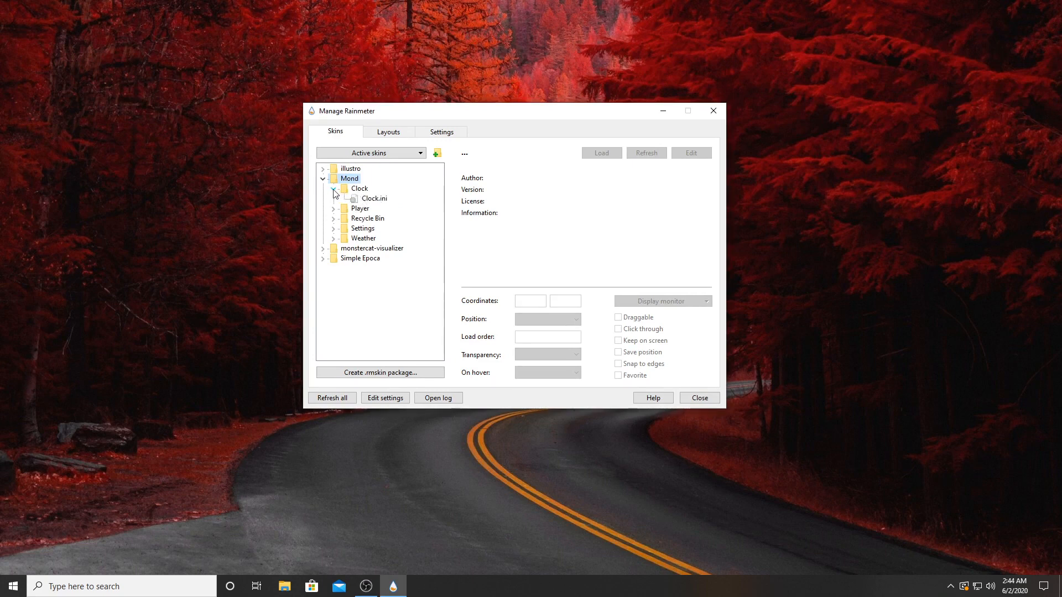
pyautogui.click(366, 200)
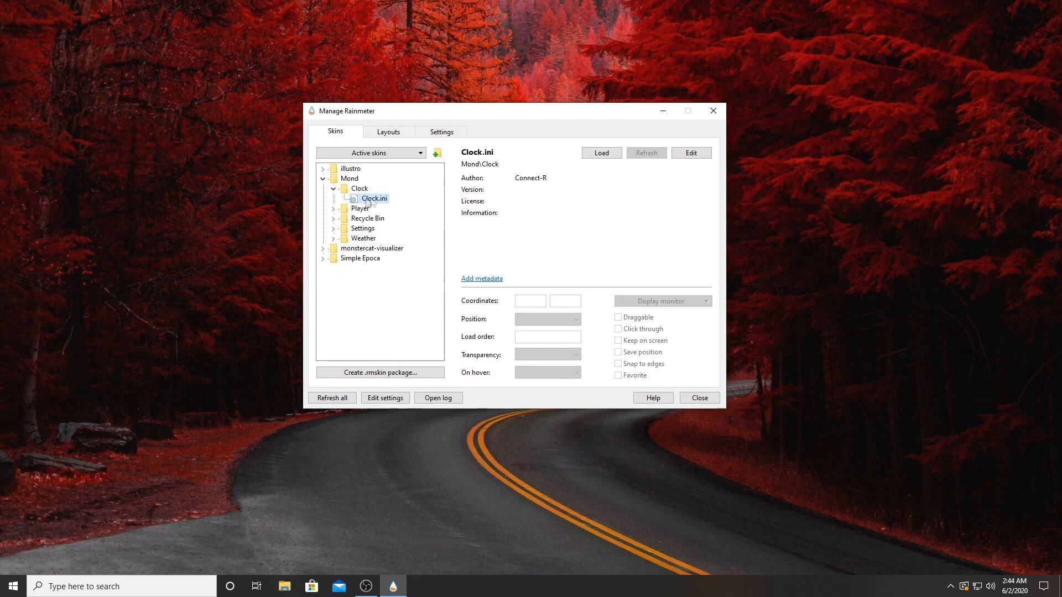
pyautogui.click(607, 155)
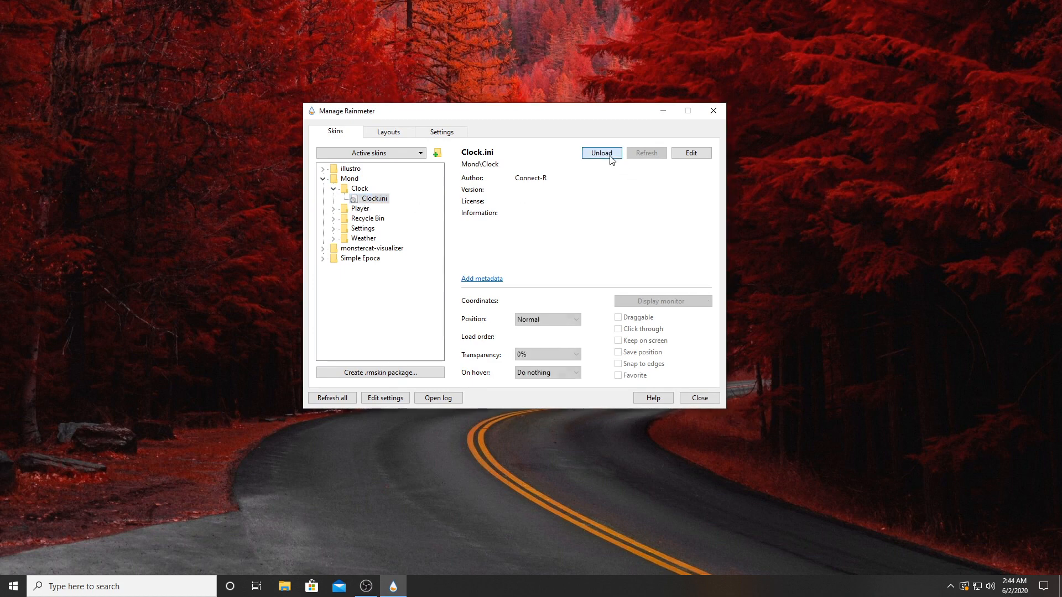
# Enlarge the Mond clock skin and center it near the upper edge of the desktop, at about X 382, Y 85
pyautogui.moveTo(581, 114); pyautogui.dragTo(551, 358)
pyautogui.moveTo(244, 50); pyautogui.dragTo(533, 98)
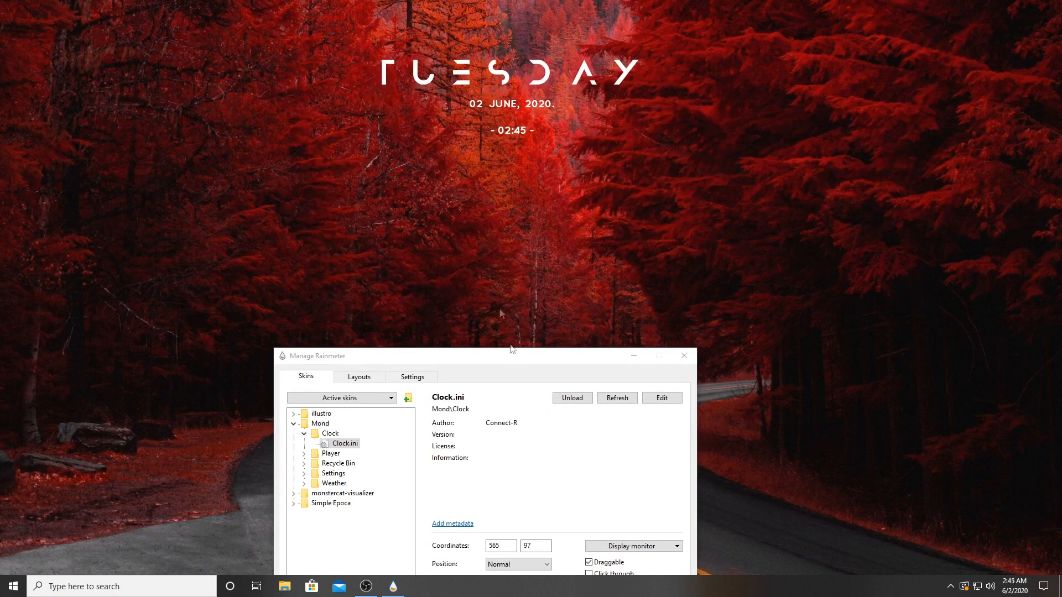
pyautogui.moveTo(505, 355); pyautogui.dragTo(499, 272)
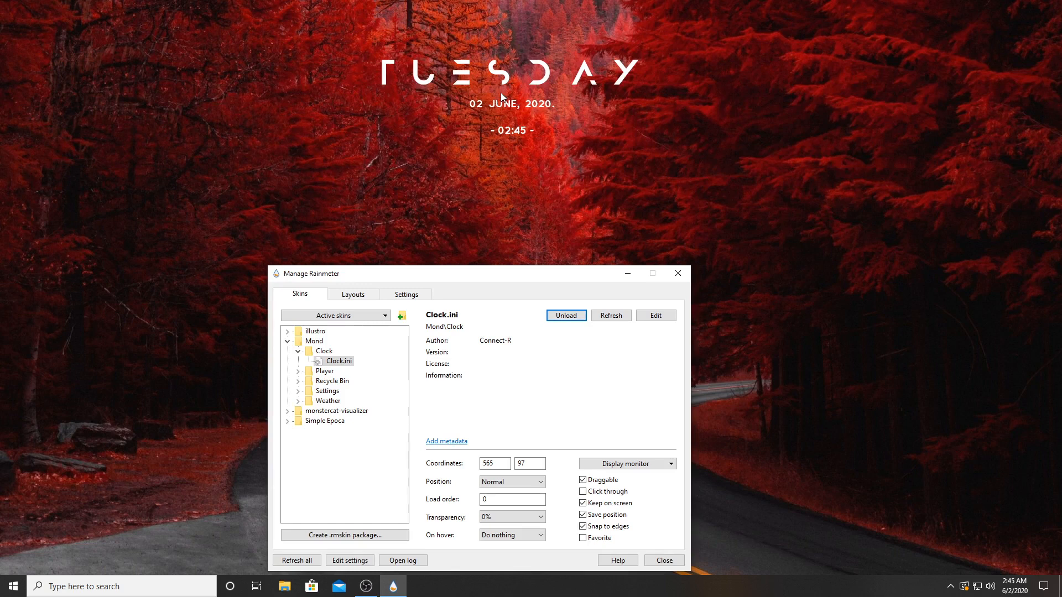
pyautogui.scroll(5, 500, 93)
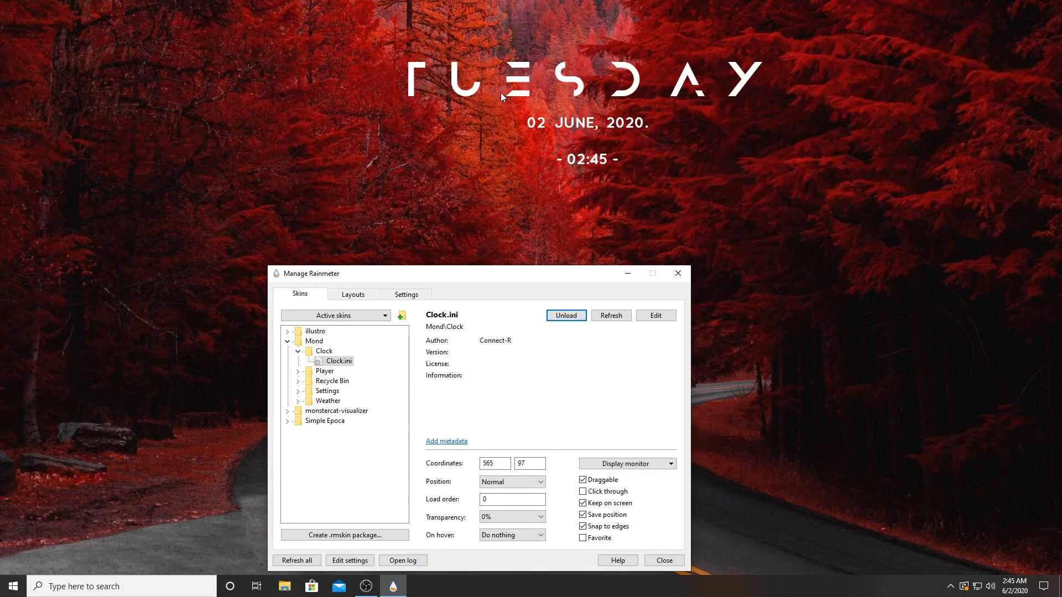
pyautogui.moveTo(516, 92); pyautogui.dragTo(475, 82)
pyautogui.scroll(-2, 486, 86)
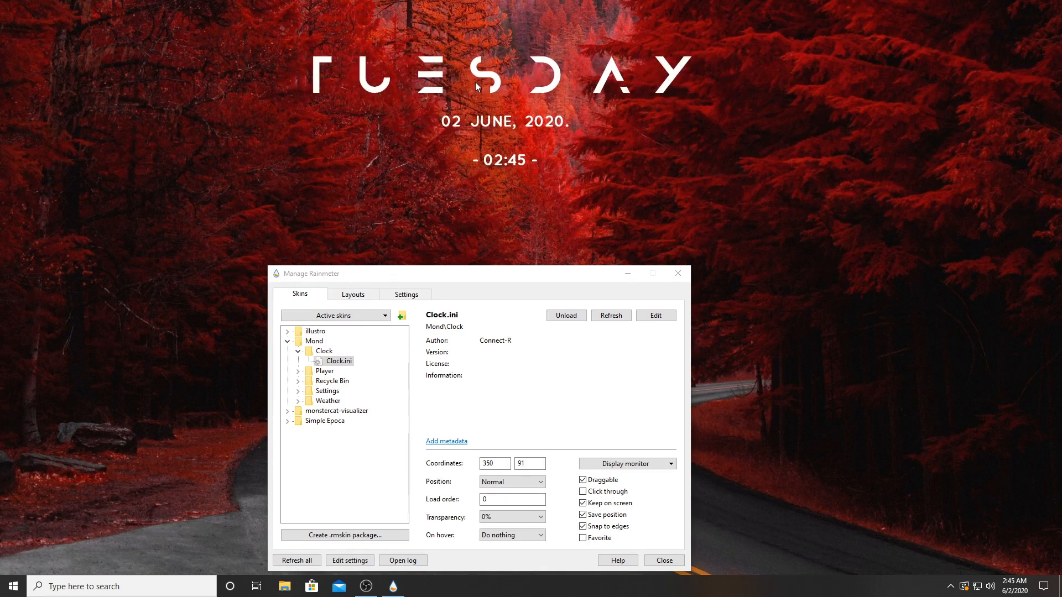
# Load visualizer.ini from the monstercat-visualizer skin and place it centrally in the lower part of the desktop, at about X 305, Y 604
pyautogui.moveTo(457, 273); pyautogui.dragTo(456, 196)
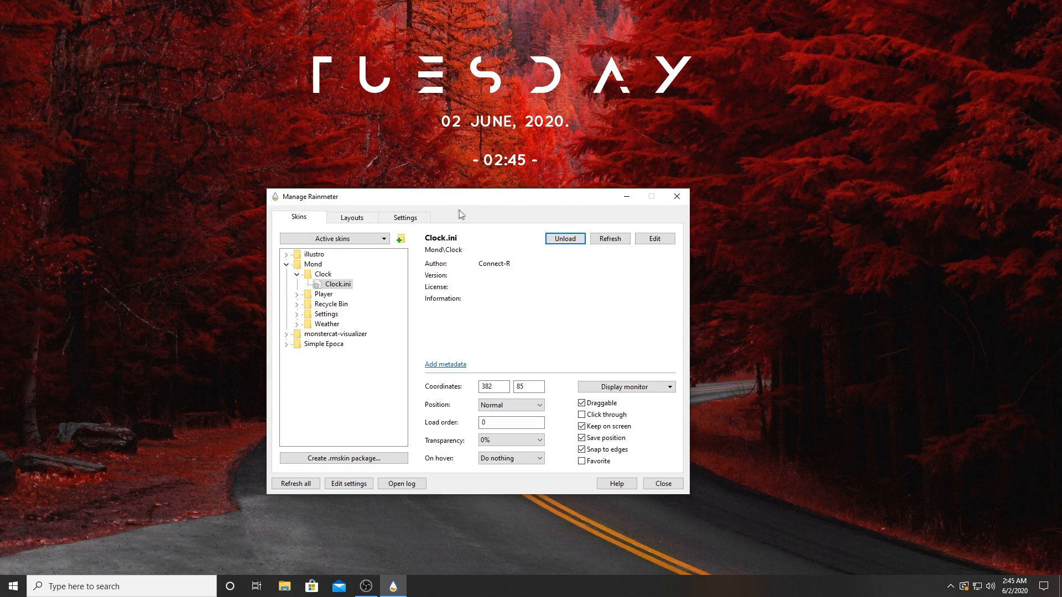
pyautogui.click(297, 275)
pyautogui.click(286, 265)
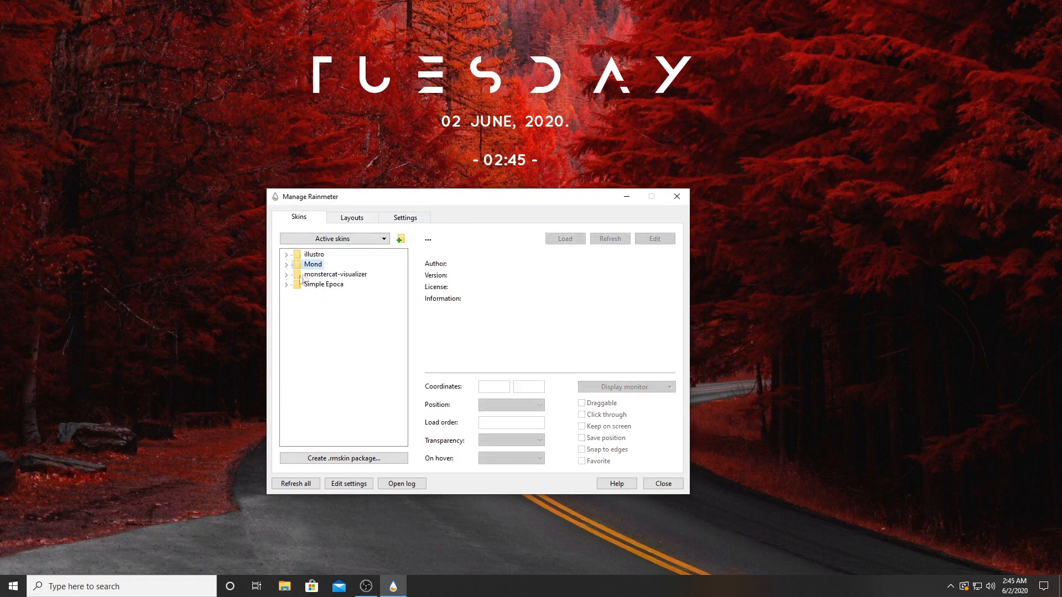
pyautogui.click(287, 275)
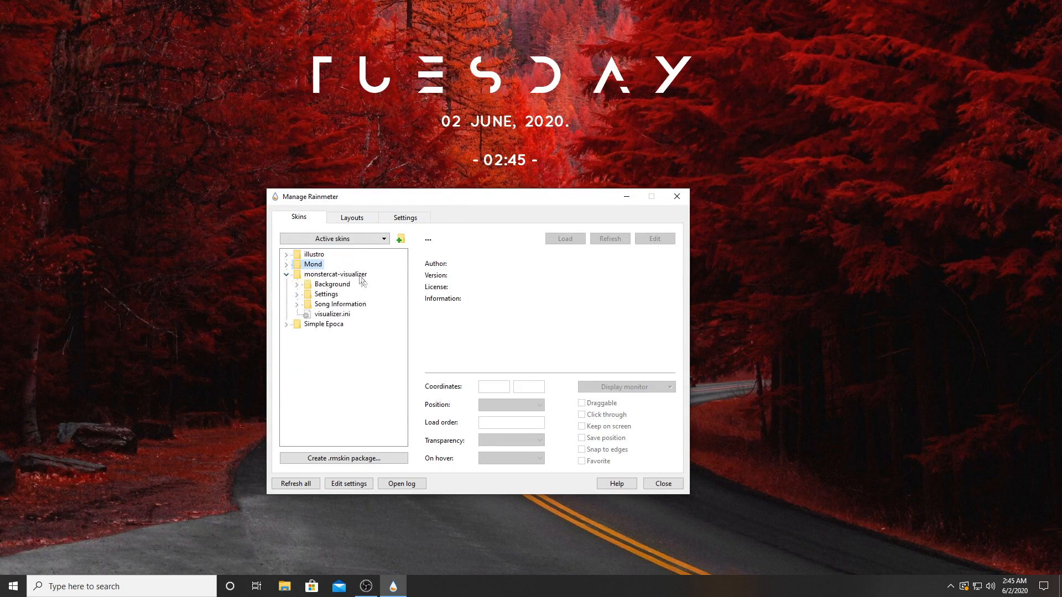
pyautogui.click(335, 315)
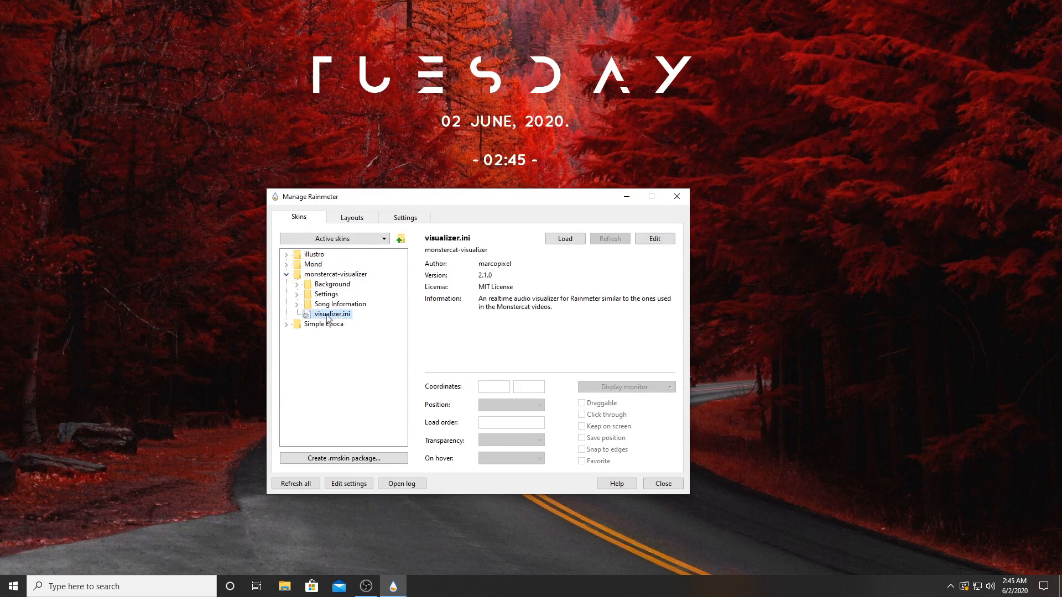
pyautogui.click(564, 239)
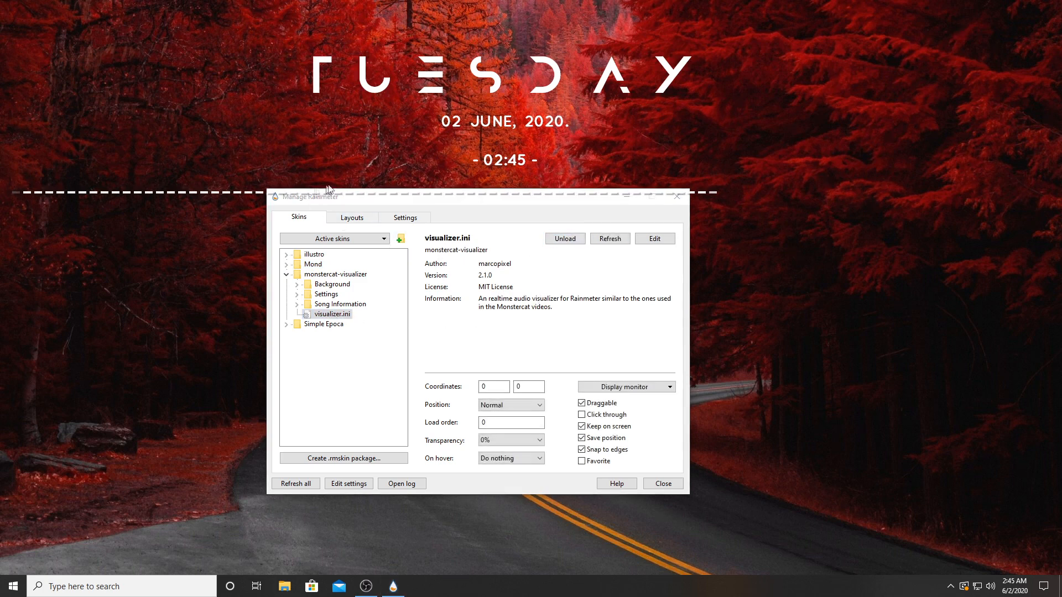
pyautogui.moveTo(486, 195); pyautogui.dragTo(455, 521)
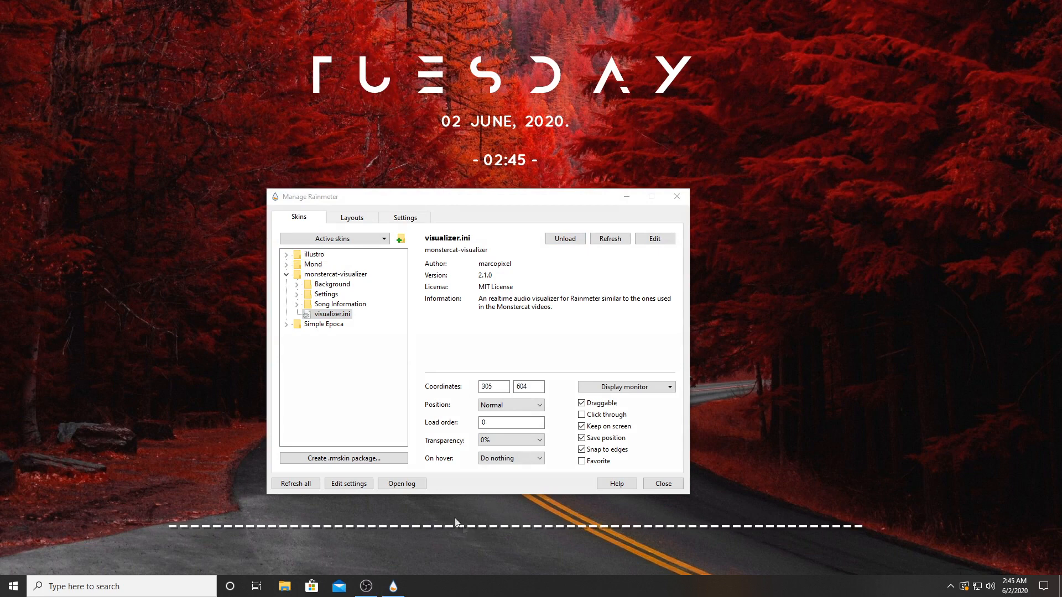
# Load general.ini from the monstercat-visualizer Settings folder, move the settings skin away from the desktop corner, and minimize the Manage Rainmeter window
pyautogui.click(297, 294)
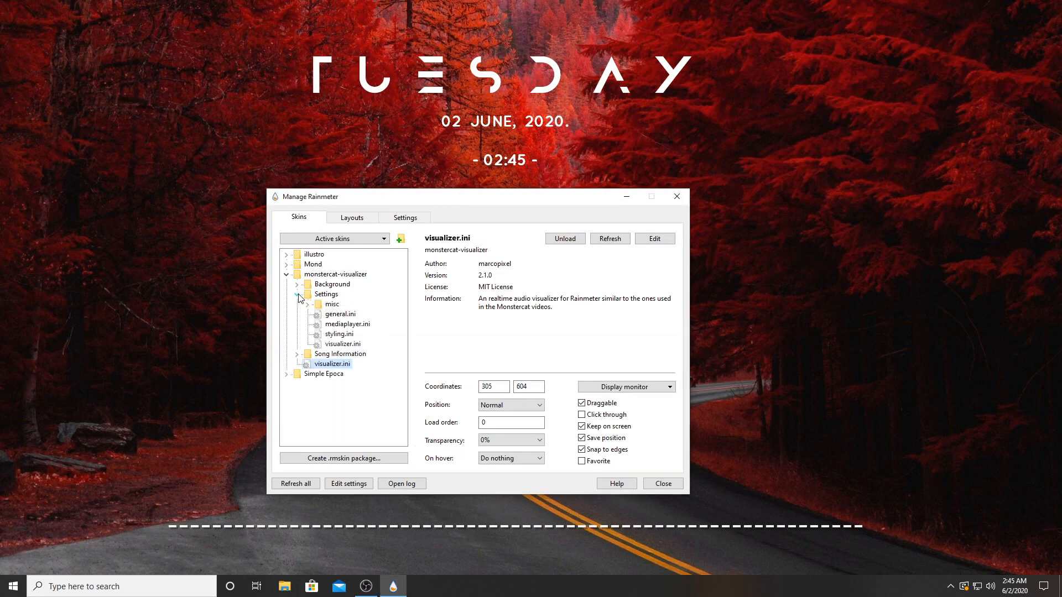
pyautogui.click(347, 315)
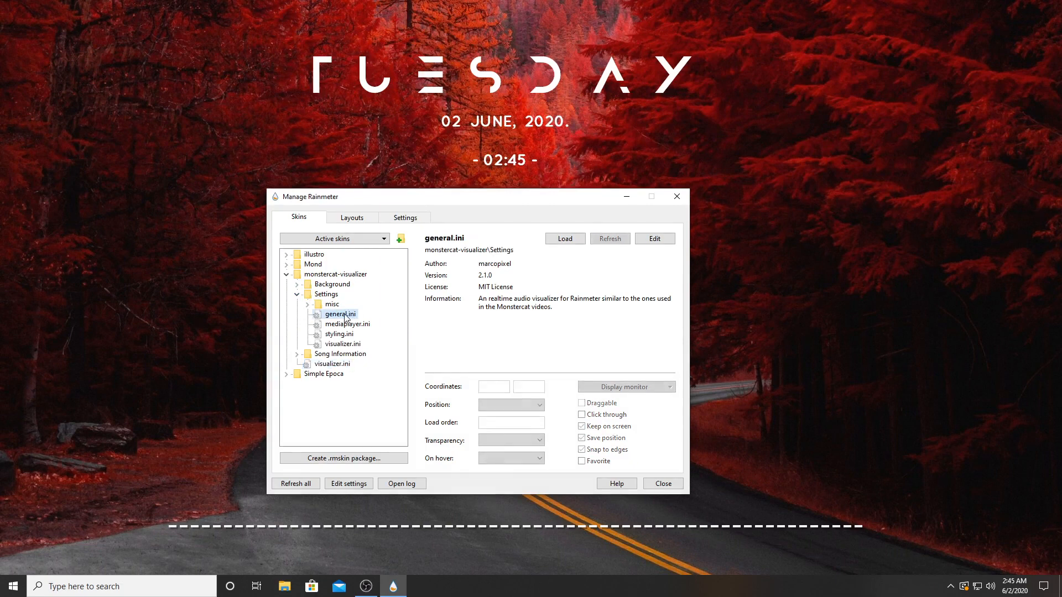
pyautogui.click(565, 239)
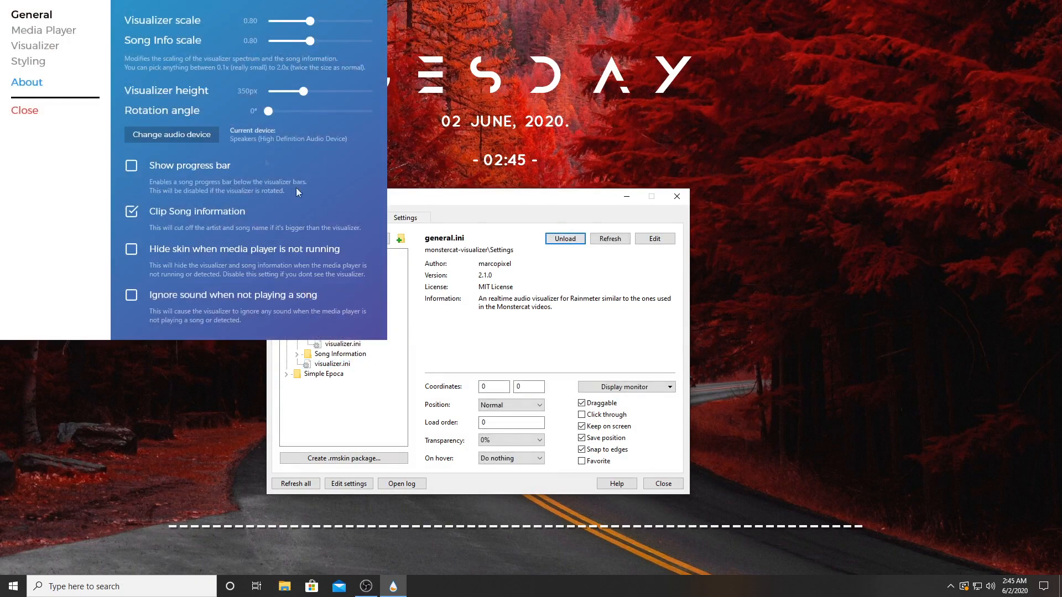
pyautogui.moveTo(5, 72); pyautogui.dragTo(191, 169)
pyautogui.click(627, 197)
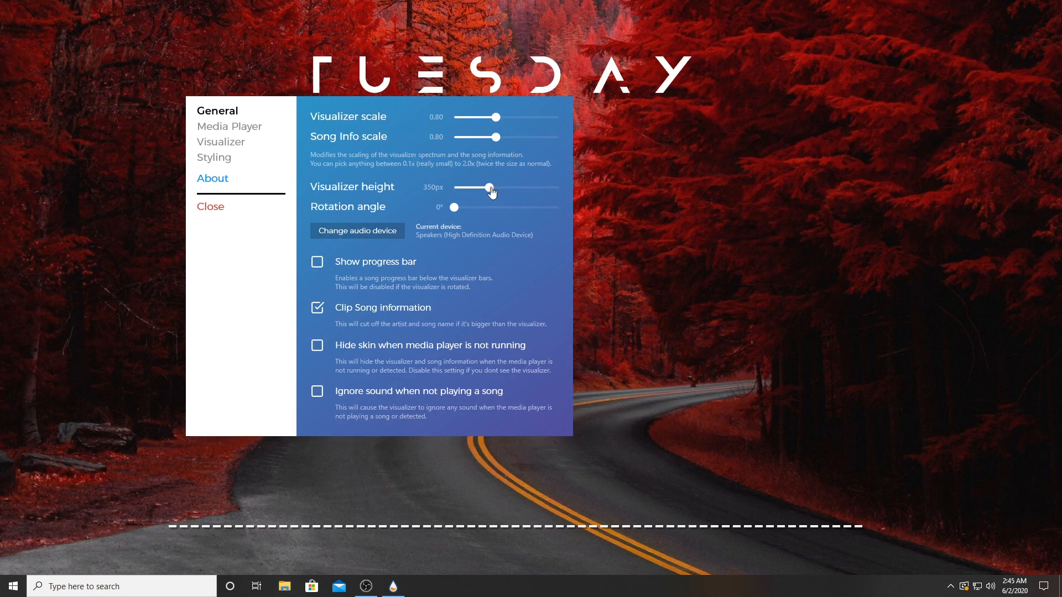
# Set the visualizer height to 204px and move the visualizer down to the desktop's lower edge at the taskbar
pyautogui.moveTo(492, 192); pyautogui.dragTo(483, 192)
pyautogui.moveTo(607, 447); pyautogui.dragTo(632, 581)
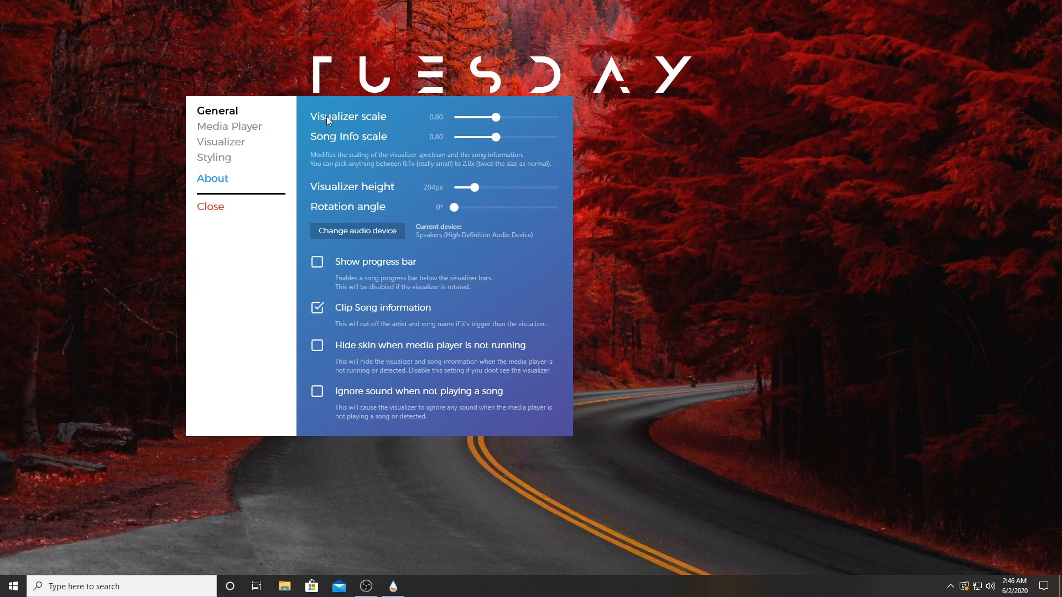
# Choose Windows Media Player as the visualizer's media player, and close the settings skin after reviewing its Visualizer and Styling options
pyautogui.moveTo(337, 96); pyautogui.dragTo(430, 105)
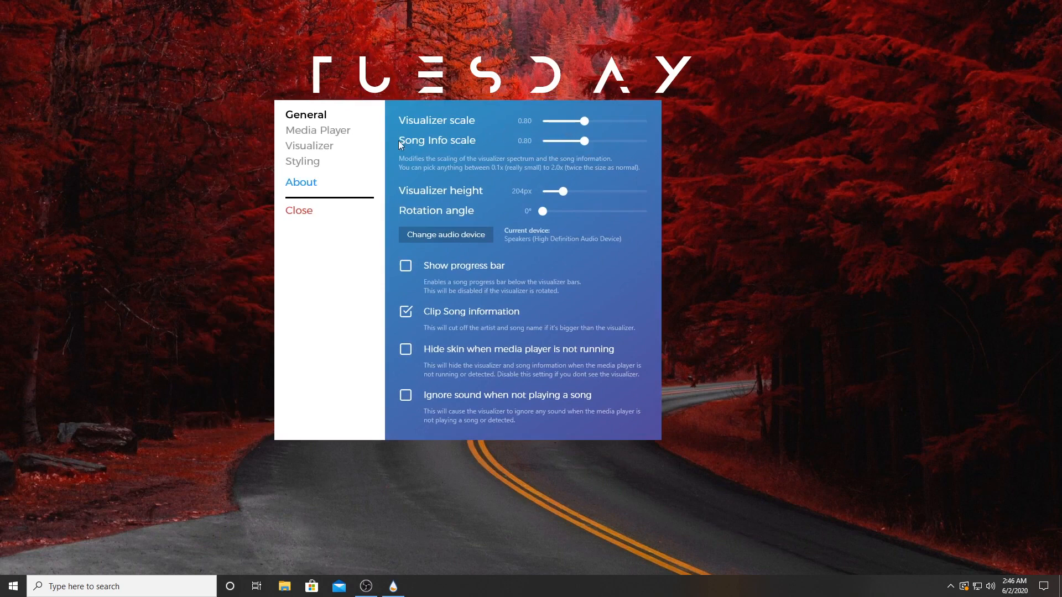
pyautogui.click(336, 134)
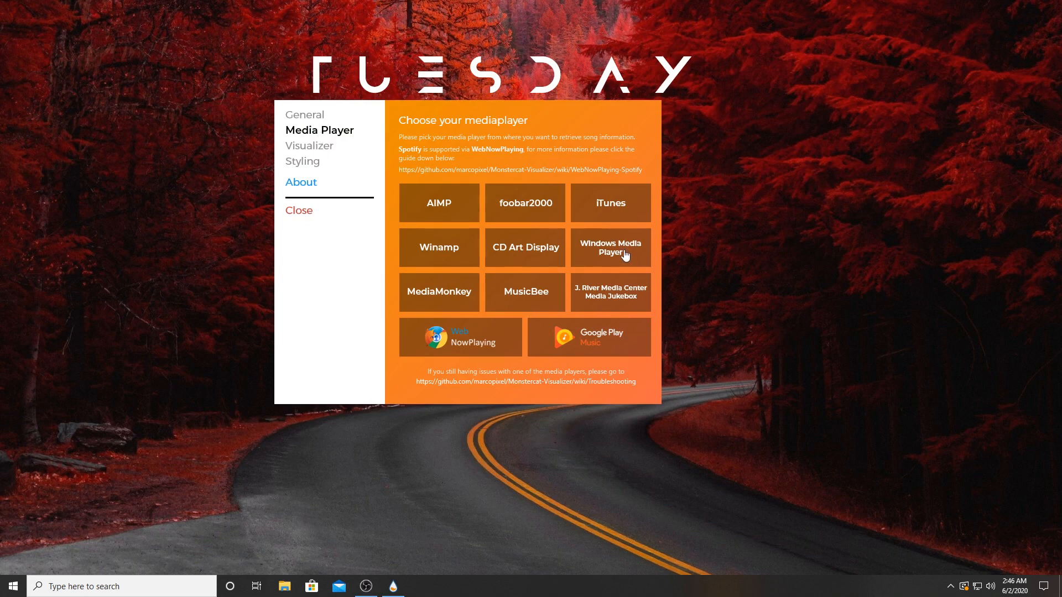
pyautogui.click(600, 250)
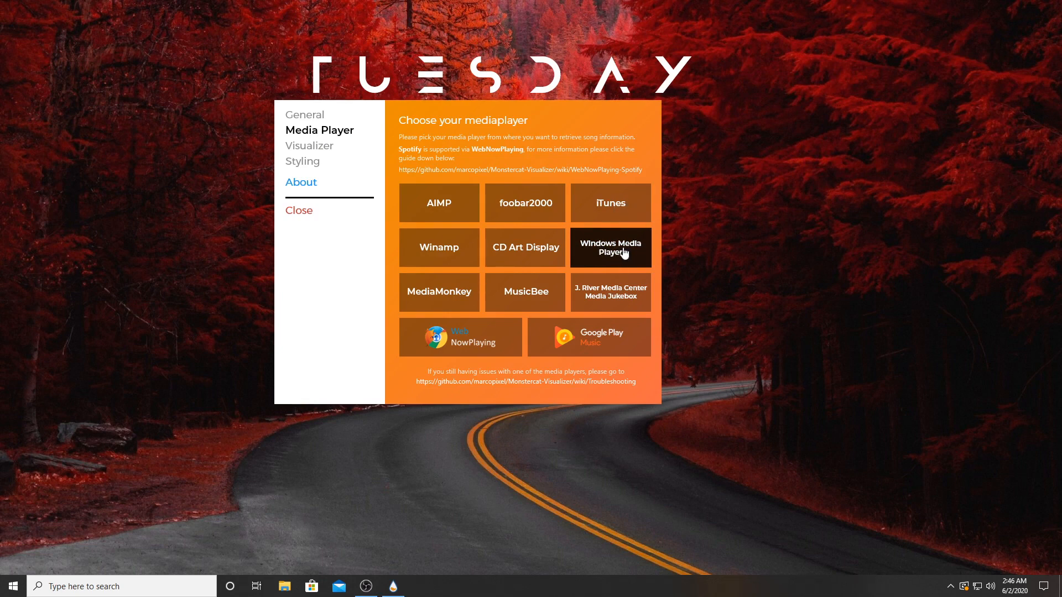
pyautogui.click(330, 148)
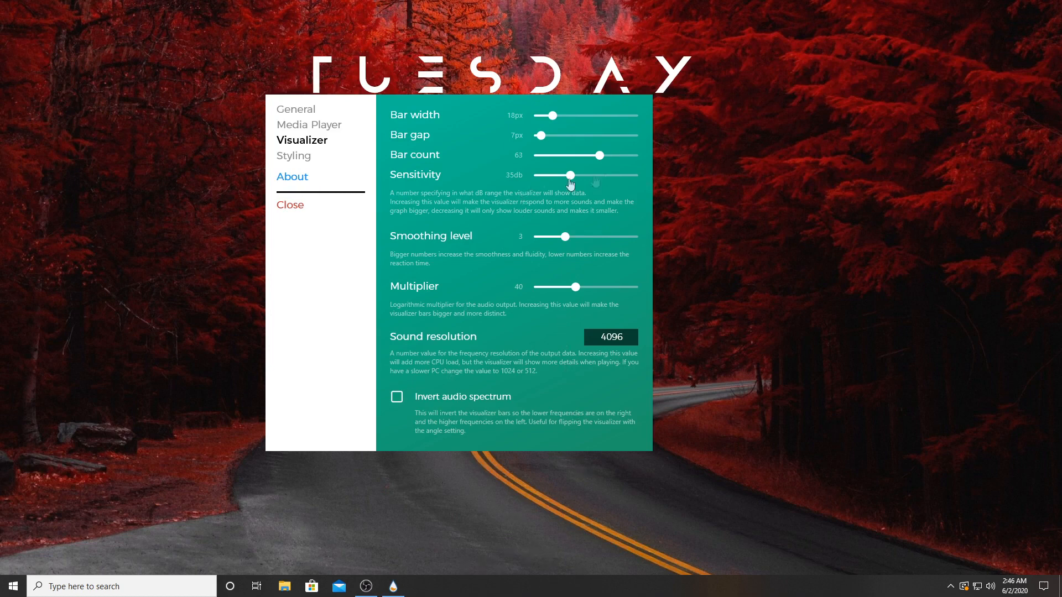
pyautogui.click(306, 159)
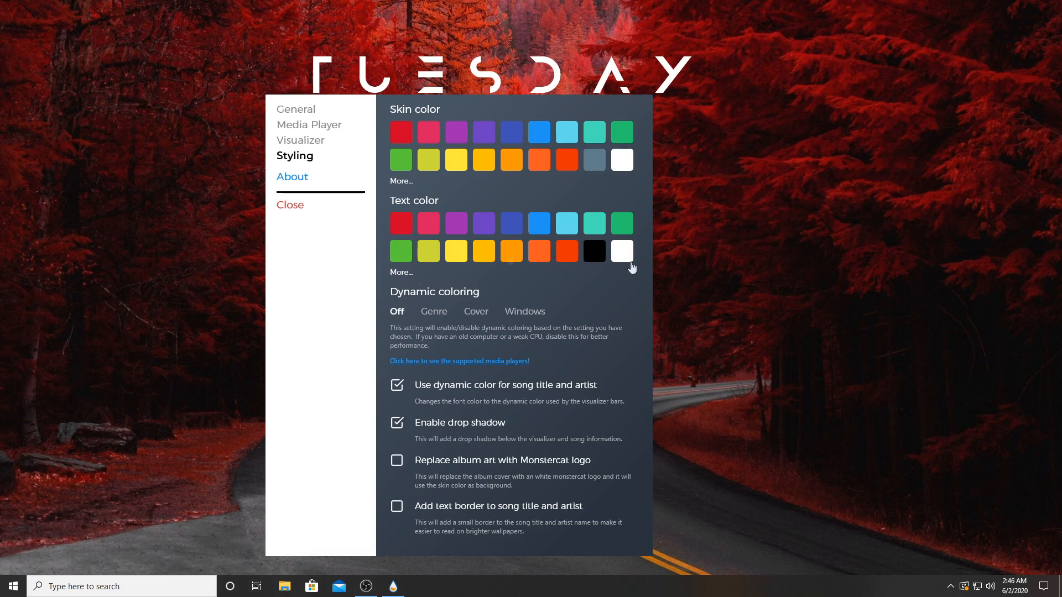
pyautogui.click(292, 206)
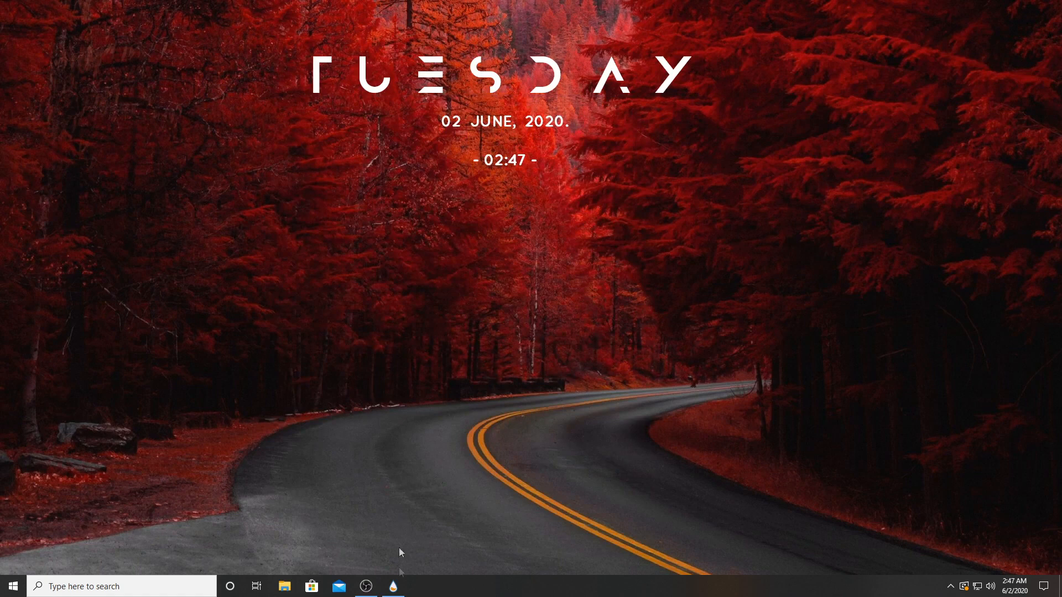
# Restore the Manage Rainmeter window and load Cpu1.ini and Cpu2.ini from the Simple Epoca skin
pyautogui.click(393, 587)
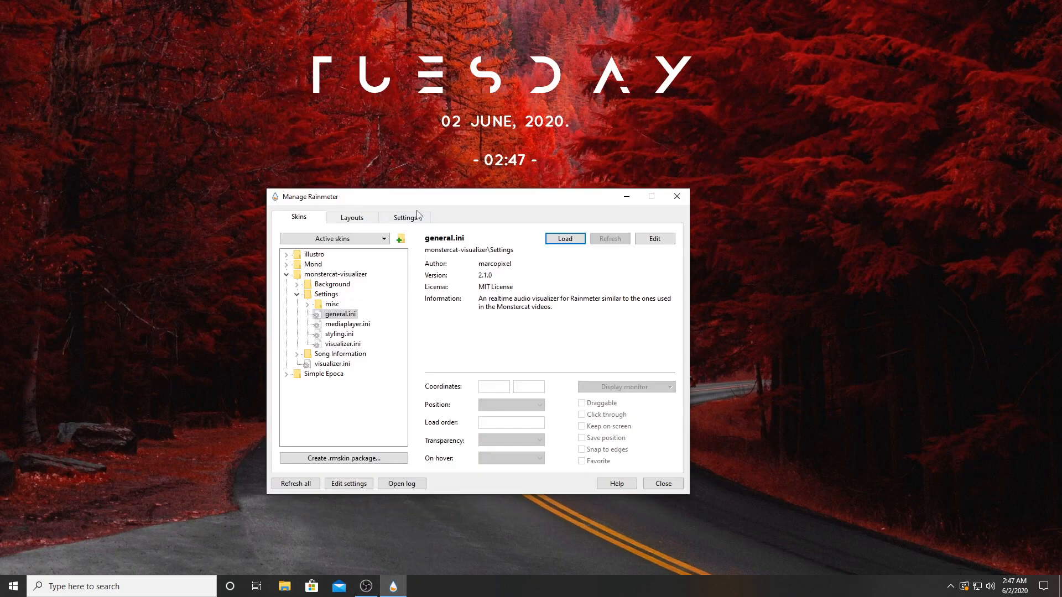
pyautogui.moveTo(424, 202); pyautogui.dragTo(424, 174)
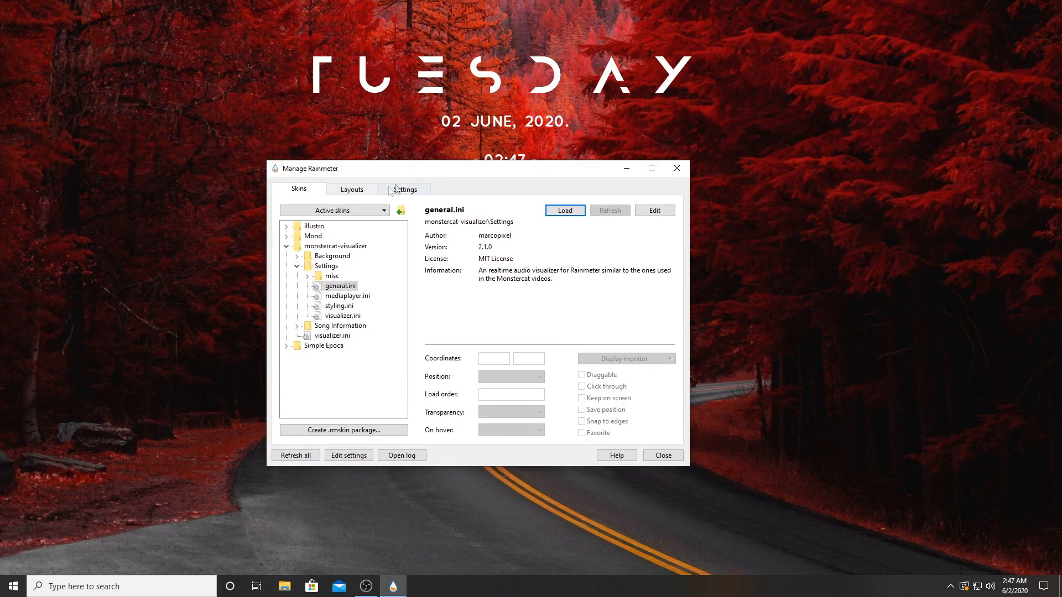
pyautogui.click(286, 247)
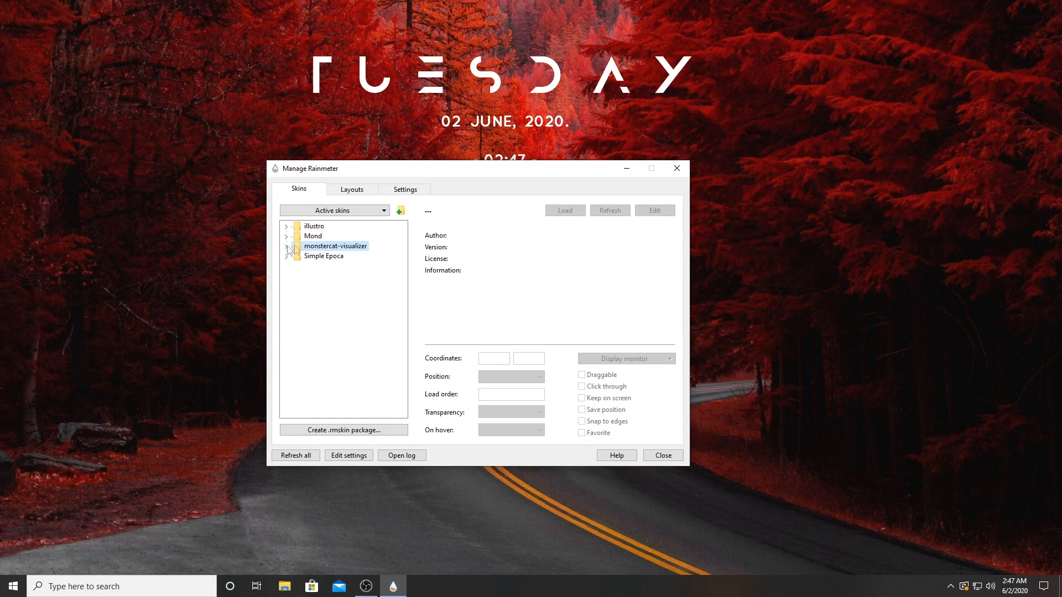
pyautogui.click(286, 257)
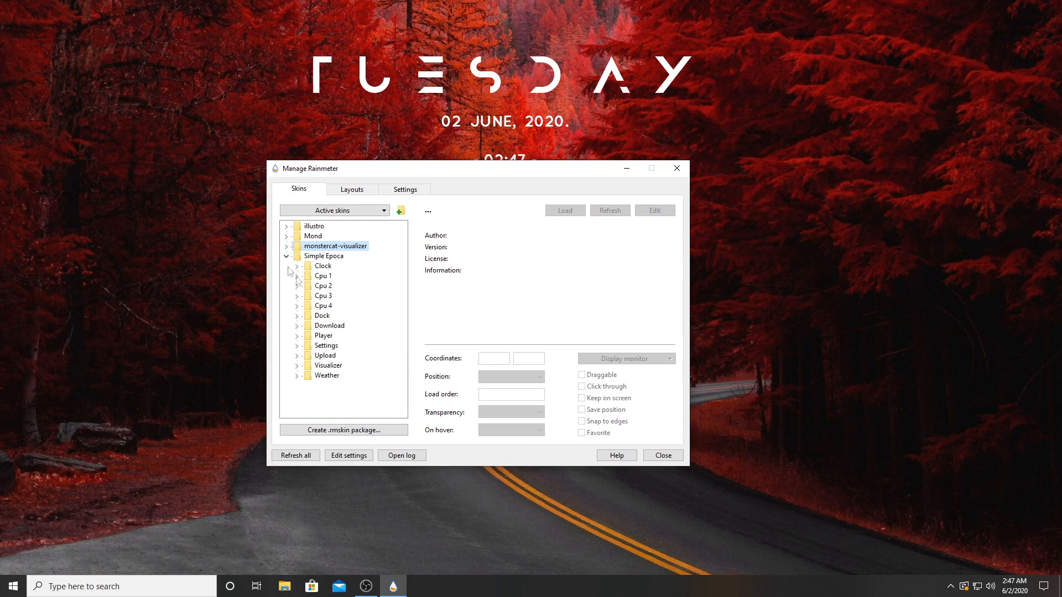
pyautogui.moveTo(401, 174); pyautogui.dragTo(411, 151)
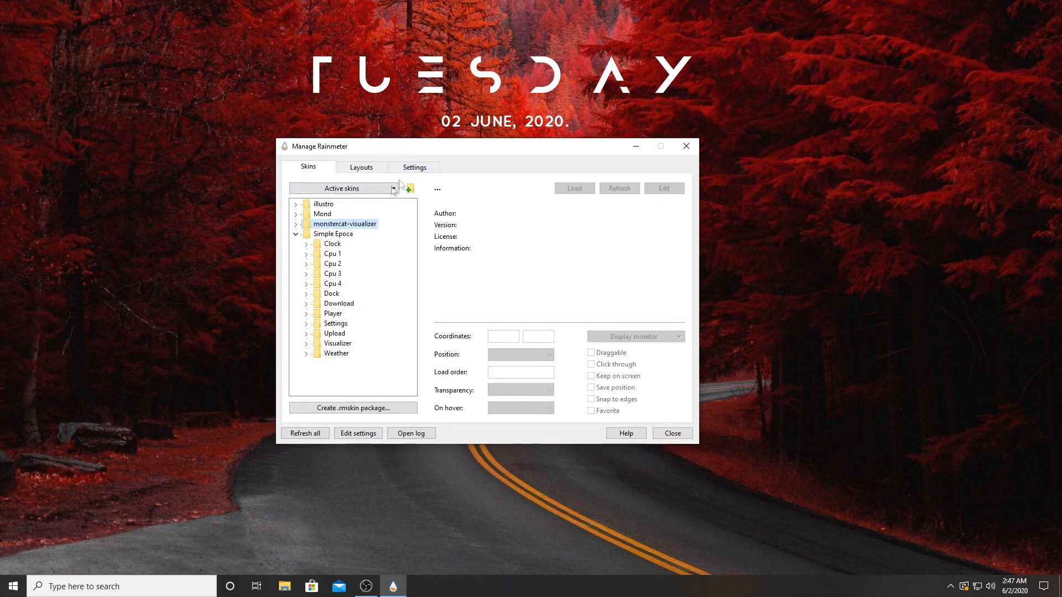
pyautogui.click(306, 255)
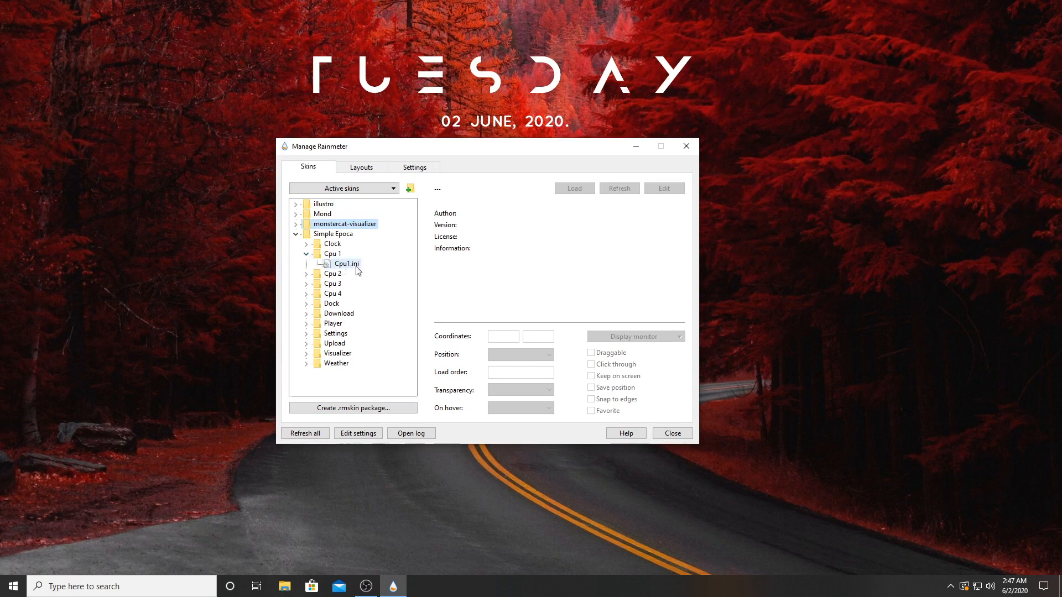
pyautogui.click(351, 265)
pyautogui.click(577, 191)
pyautogui.click(307, 274)
pyautogui.click(346, 284)
pyautogui.click(573, 189)
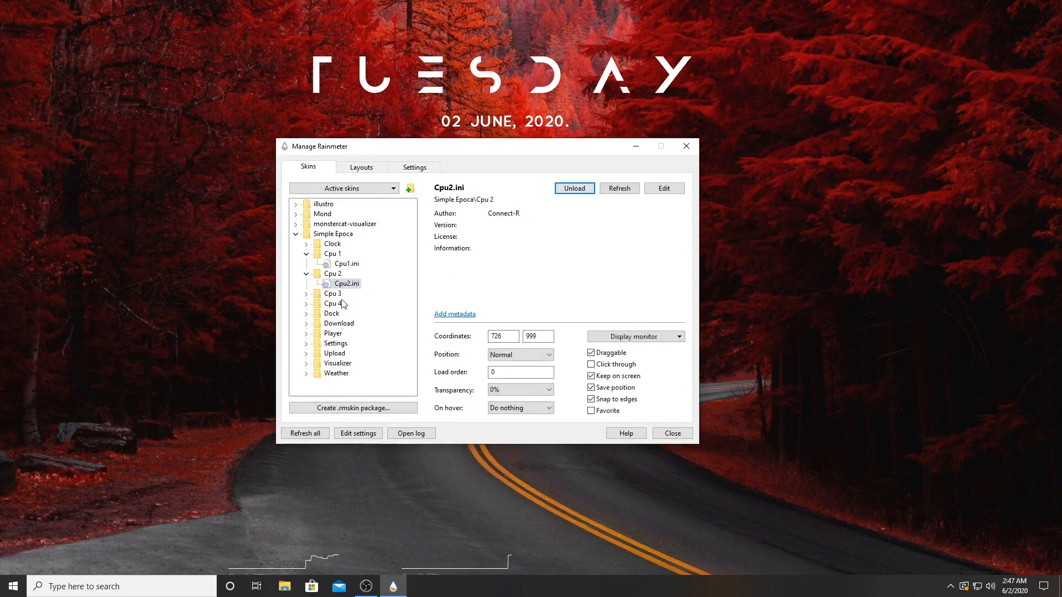
# Load Cpu3.ini and Cpu4.ini from the Simple Epoca skin, keeping Cpu2.ini loaded
pyautogui.click(307, 295)
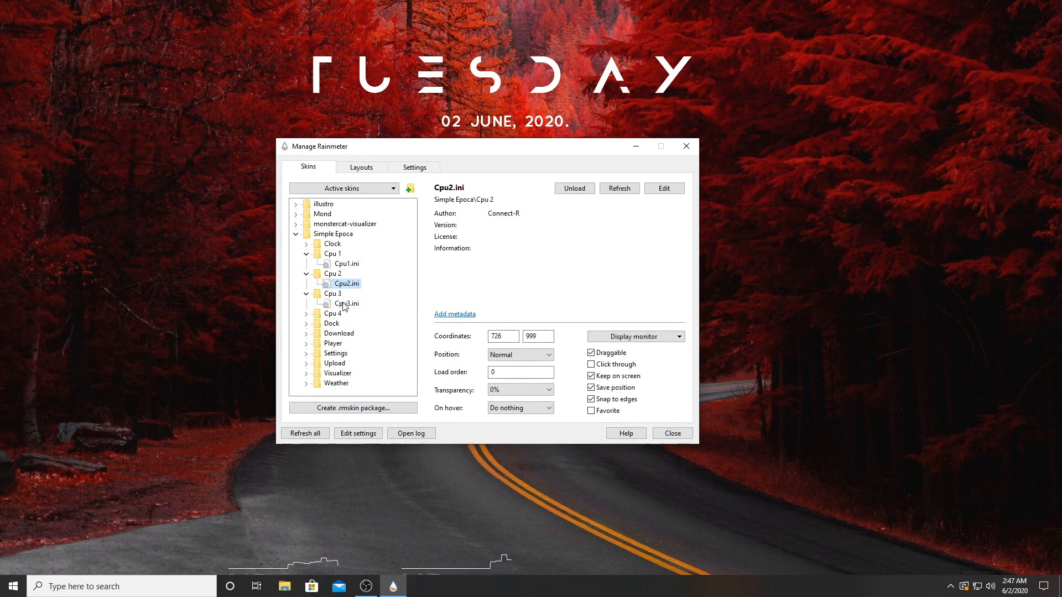
pyautogui.click(573, 189)
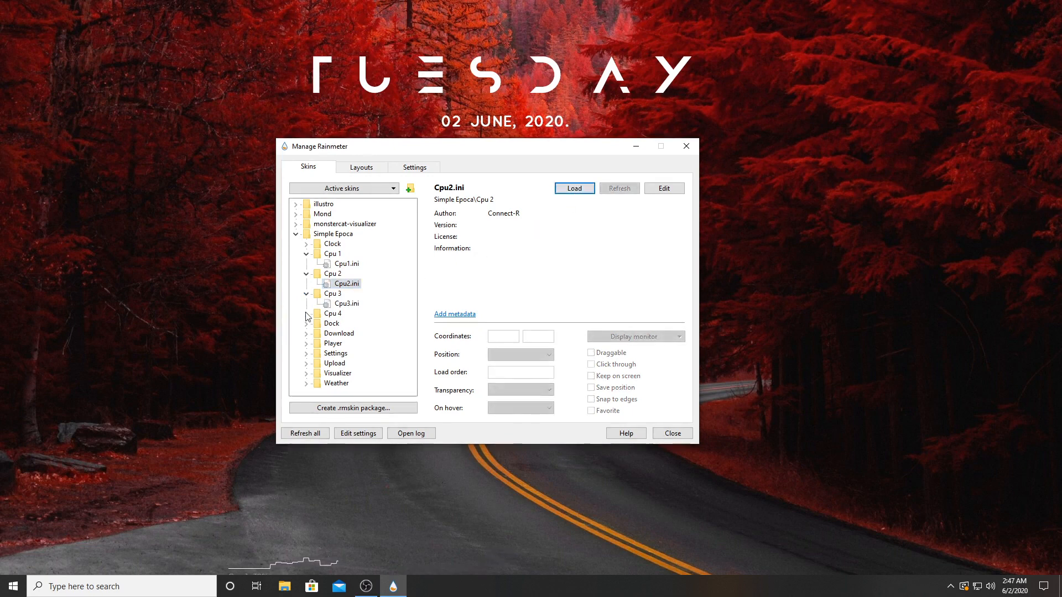
pyautogui.click(573, 189)
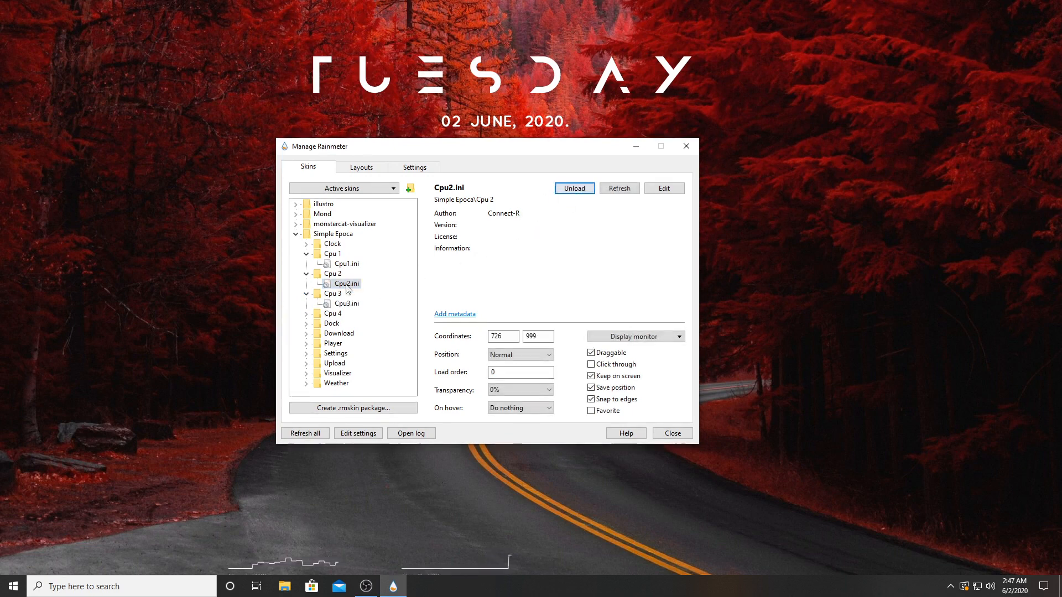
pyautogui.click(347, 303)
pyautogui.click(574, 189)
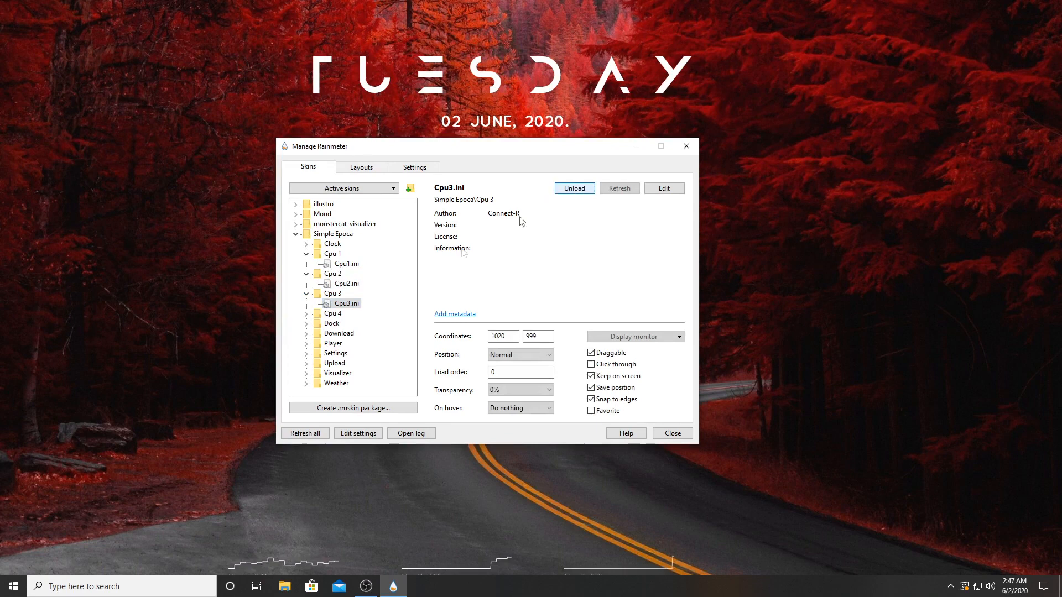
pyautogui.click(307, 315)
pyautogui.click(347, 323)
pyautogui.click(574, 188)
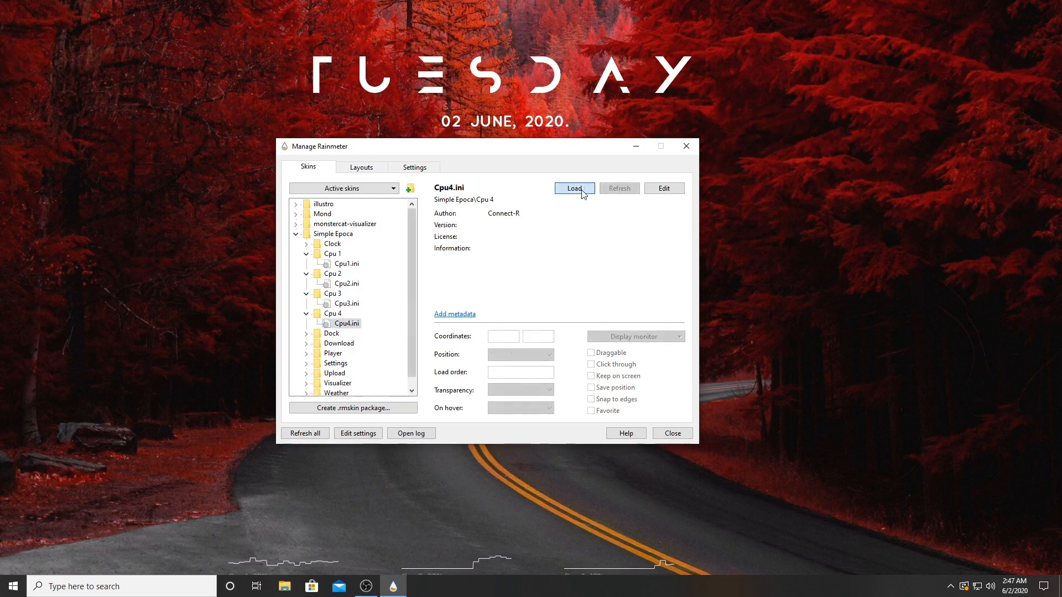
# Spread the four CPU graph skins in a row along the desktop's upper edge, with Cpu 4 at about X 1693, Y 38
pyautogui.click(293, 560)
pyautogui.moveTo(294, 559); pyautogui.dragTo(80, 31)
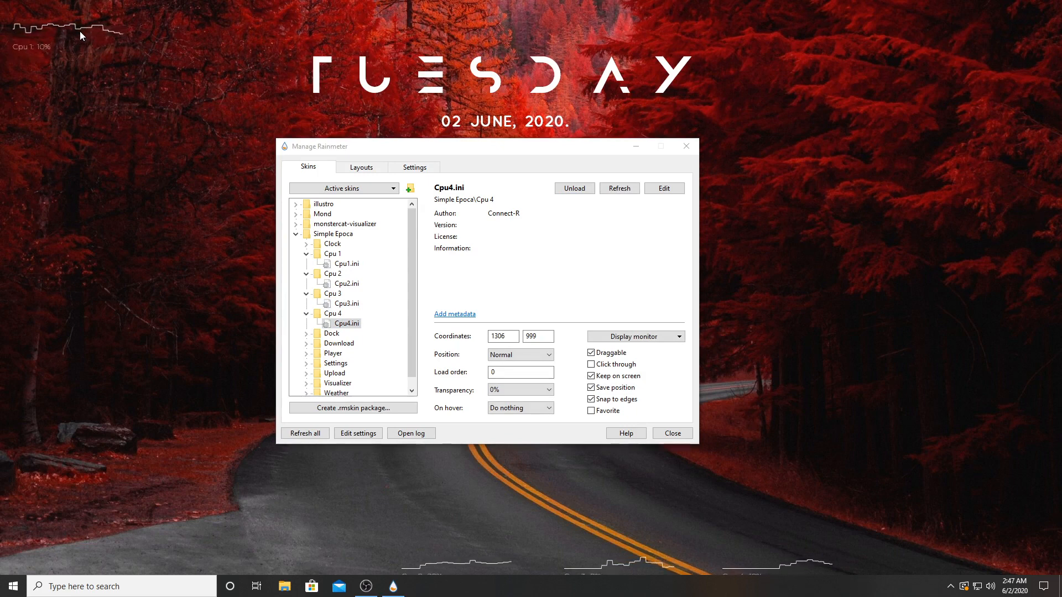
pyautogui.moveTo(458, 563); pyautogui.dragTo(325, 29)
pyautogui.moveTo(687, 559); pyautogui.dragTo(686, 33)
pyautogui.moveTo(801, 569); pyautogui.dragTo(1015, 42)
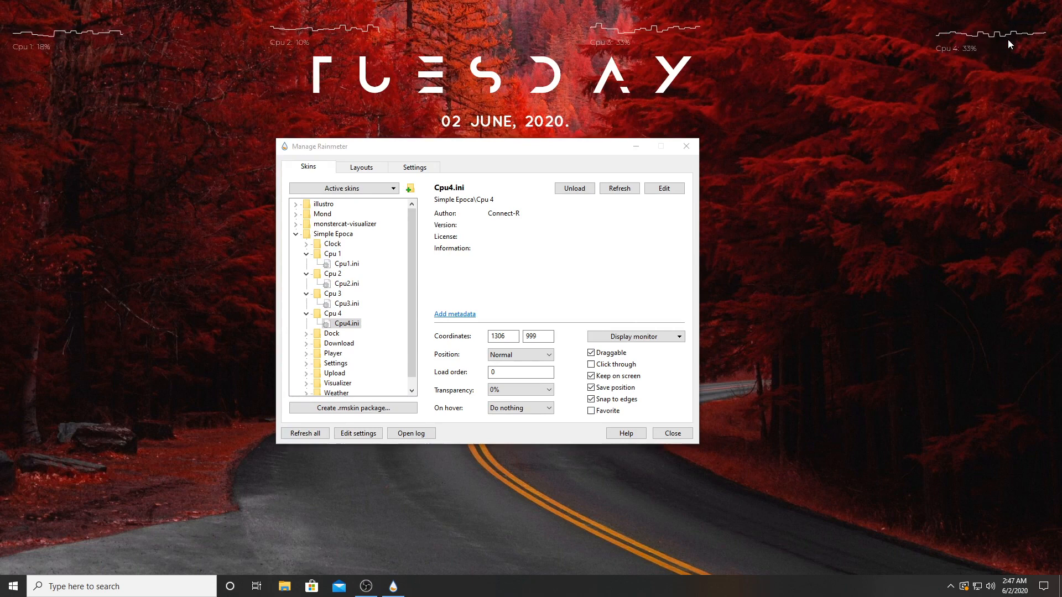
pyautogui.moveTo(676, 40); pyautogui.dragTo(702, 40)
pyautogui.moveTo(369, 32); pyautogui.dragTo(377, 31)
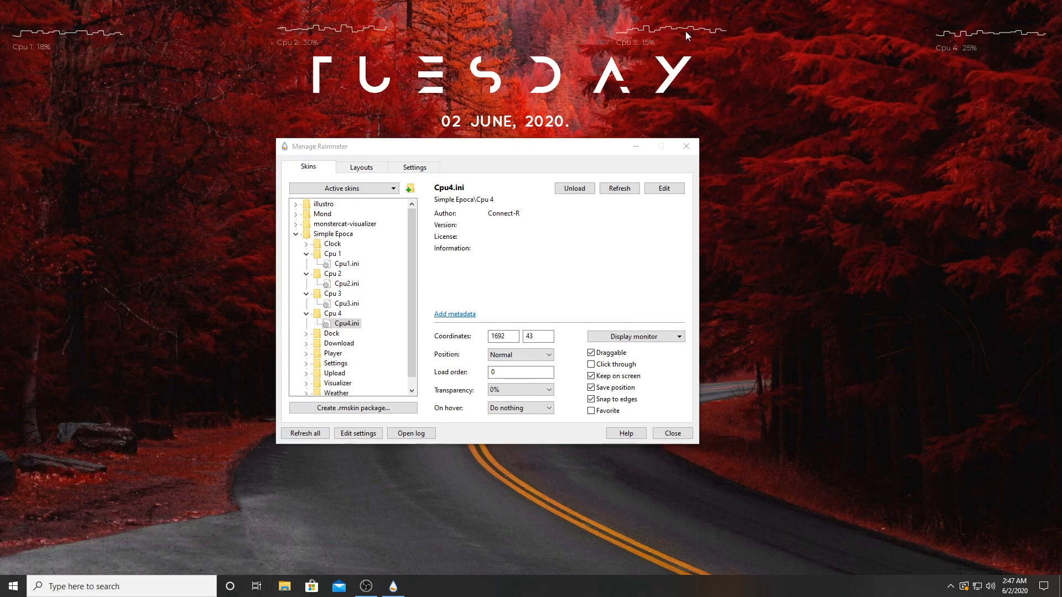
pyautogui.moveTo(942, 38); pyautogui.dragTo(945, 35)
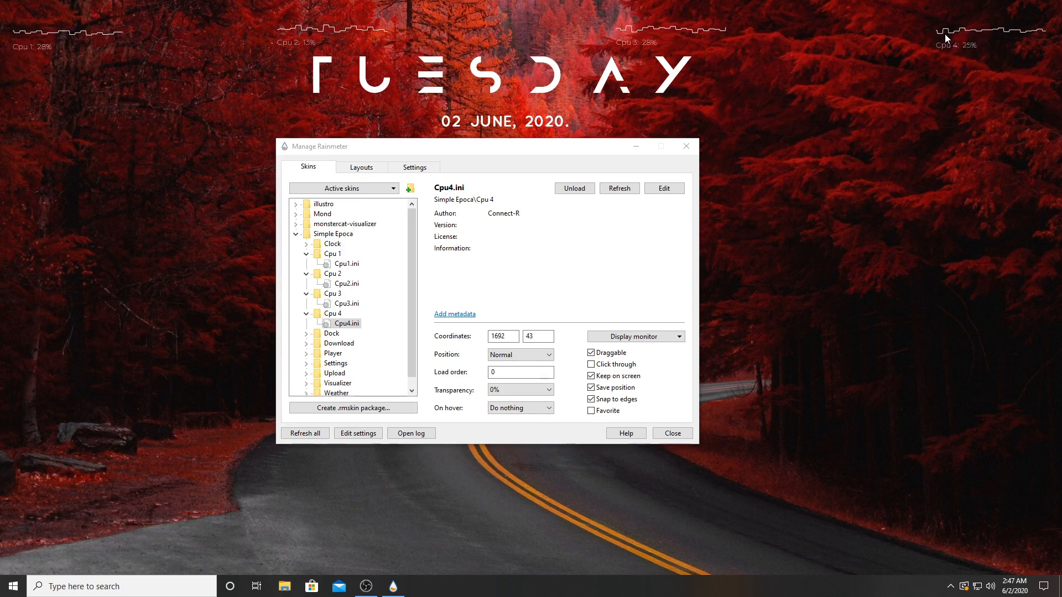
# Load Dock.ini from Simple Epoca, minimize the Manage Rainmeter window, and move the icon dock slightly down and left on the desktop
pyautogui.click(306, 254)
pyautogui.click(306, 263)
pyautogui.click(307, 274)
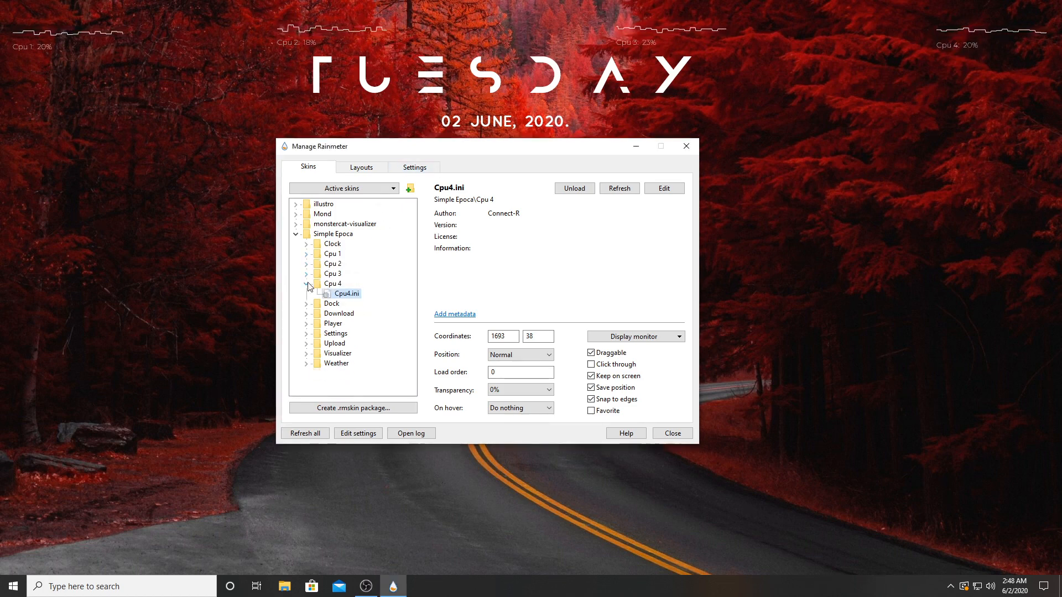
pyautogui.click(307, 284)
pyautogui.click(307, 294)
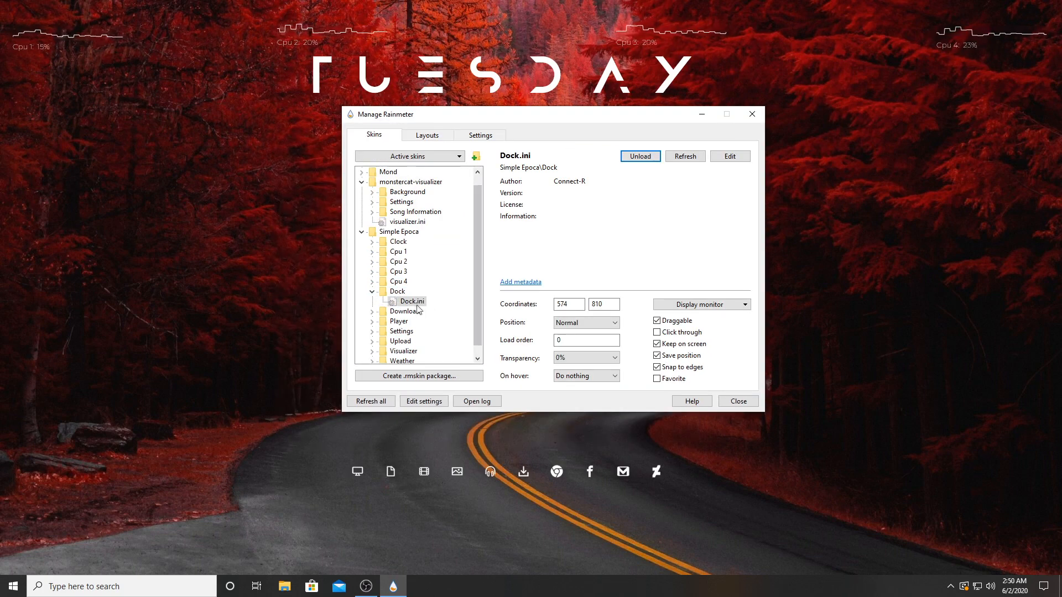
pyautogui.click(411, 302)
pyautogui.click(641, 156)
pyautogui.click(640, 156)
pyautogui.click(702, 114)
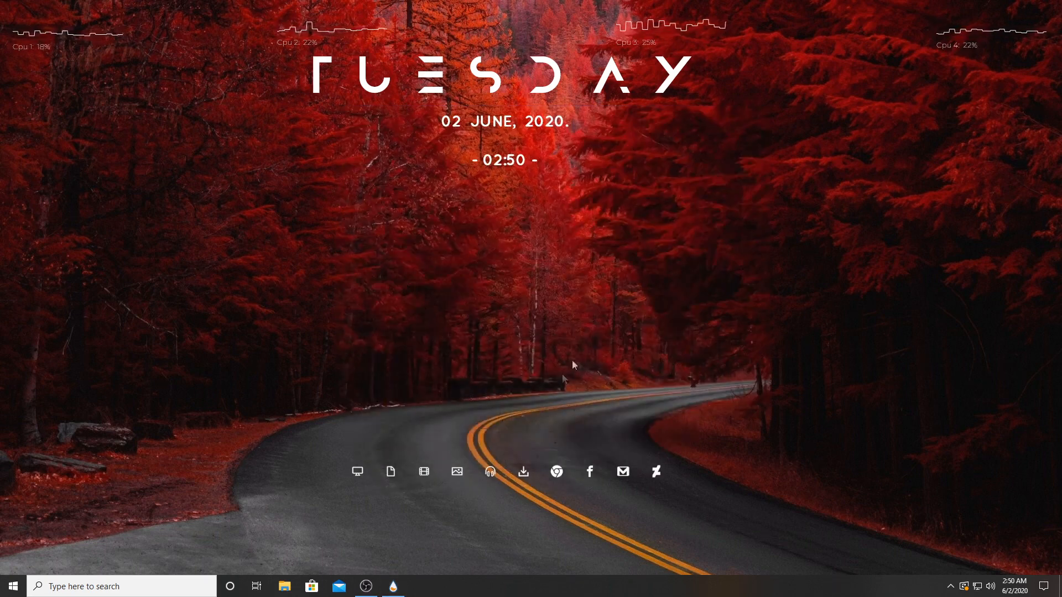
pyautogui.moveTo(554, 473)
pyautogui.mouseDown()
pyautogui.moveTo(545, 461)
pyautogui.moveTo(610, 445)
pyautogui.moveTo(574, 488)
pyautogui.moveTo(551, 481)
pyautogui.mouseUp()
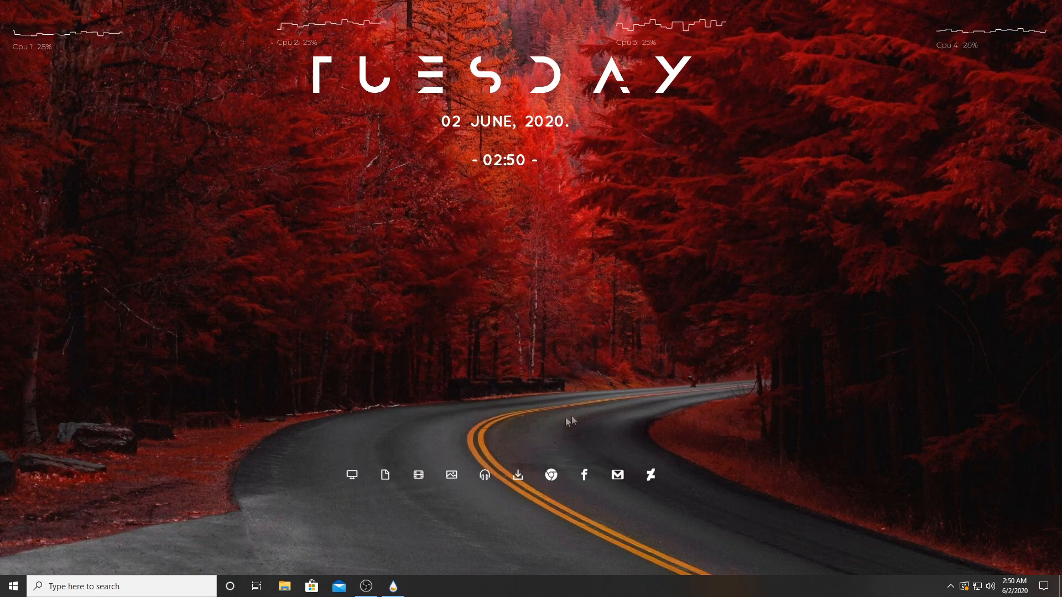
# Open the Windows Default apps settings and choose Google Chrome as the default web browser
pyautogui.click(163, 584)
pyautogui.write('defau')
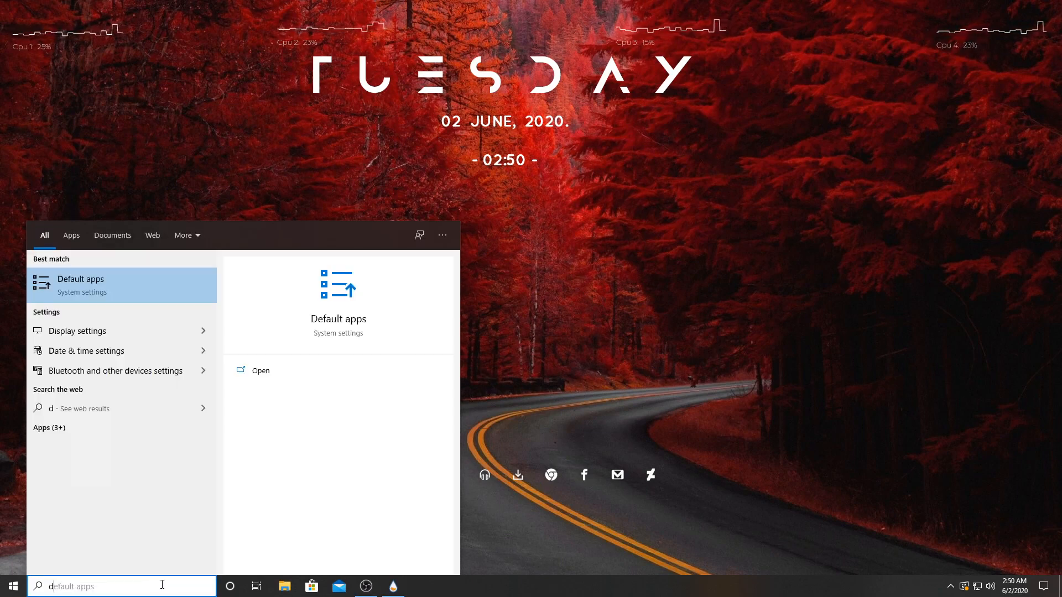
pyautogui.write('lt')
pyautogui.press('Return')
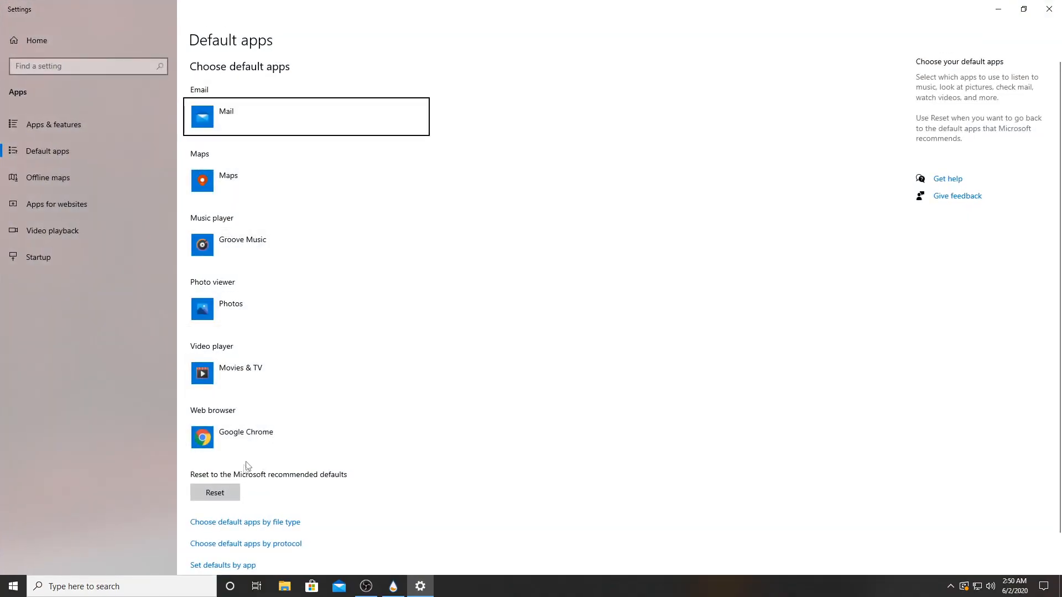
pyautogui.click(254, 442)
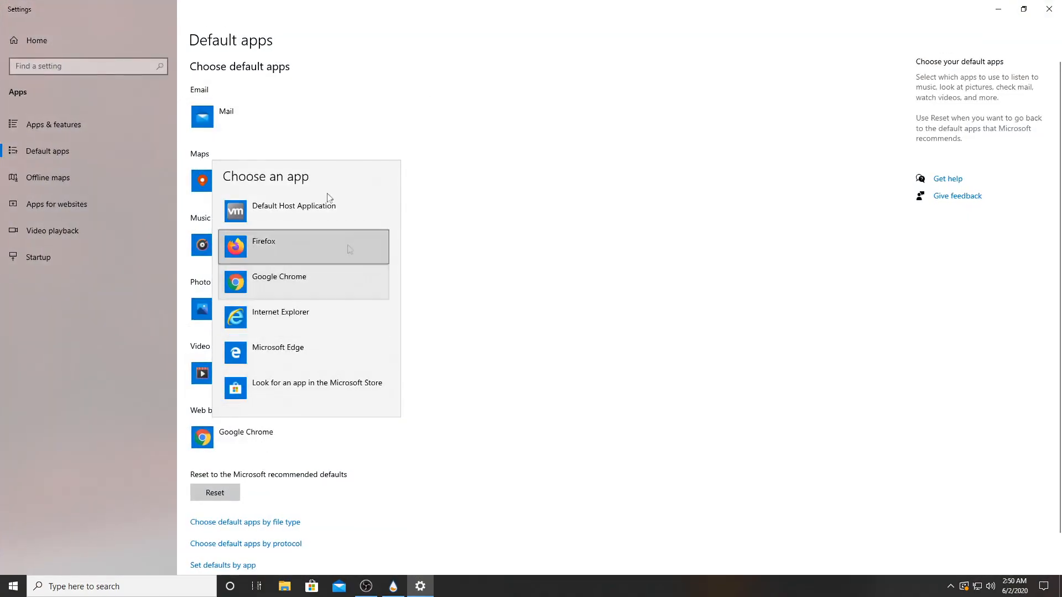
pyautogui.click(286, 282)
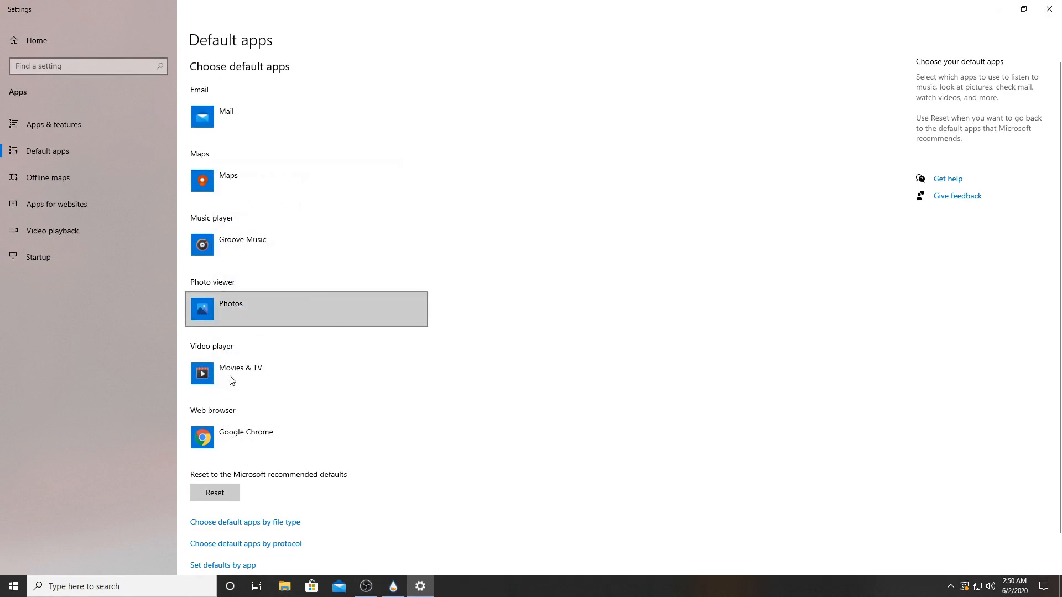
# Try Windows Media Player as the default video player, and set it to VLC media player instead
pyautogui.click(196, 379)
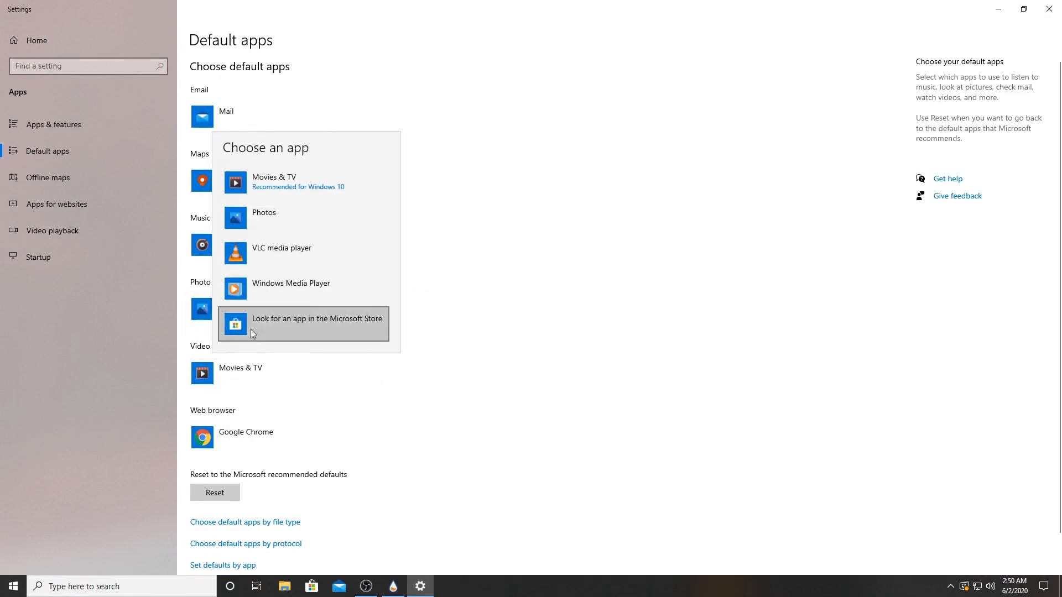
pyautogui.click(282, 284)
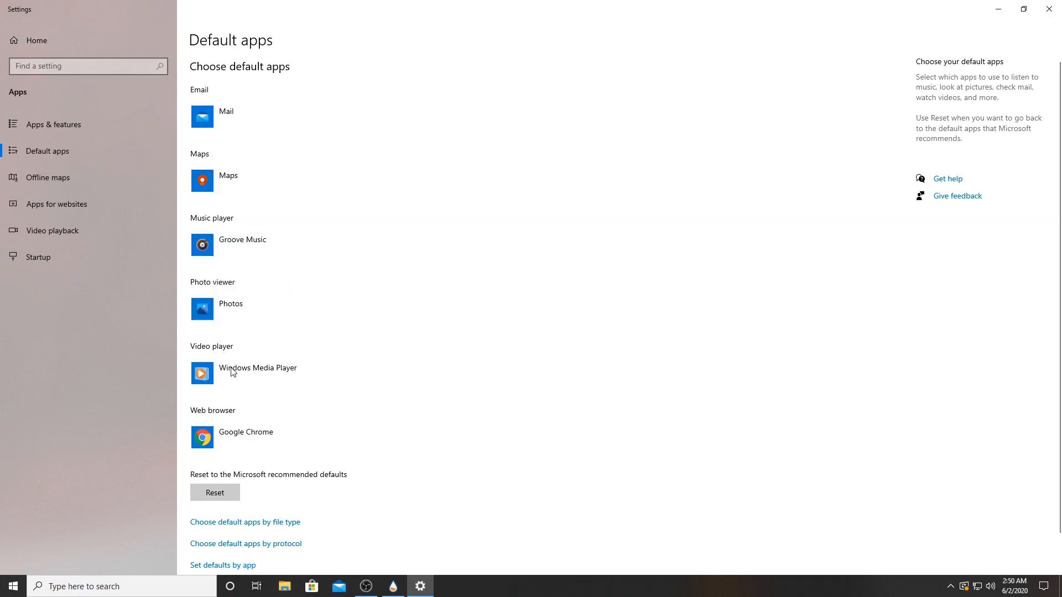
pyautogui.click(232, 373)
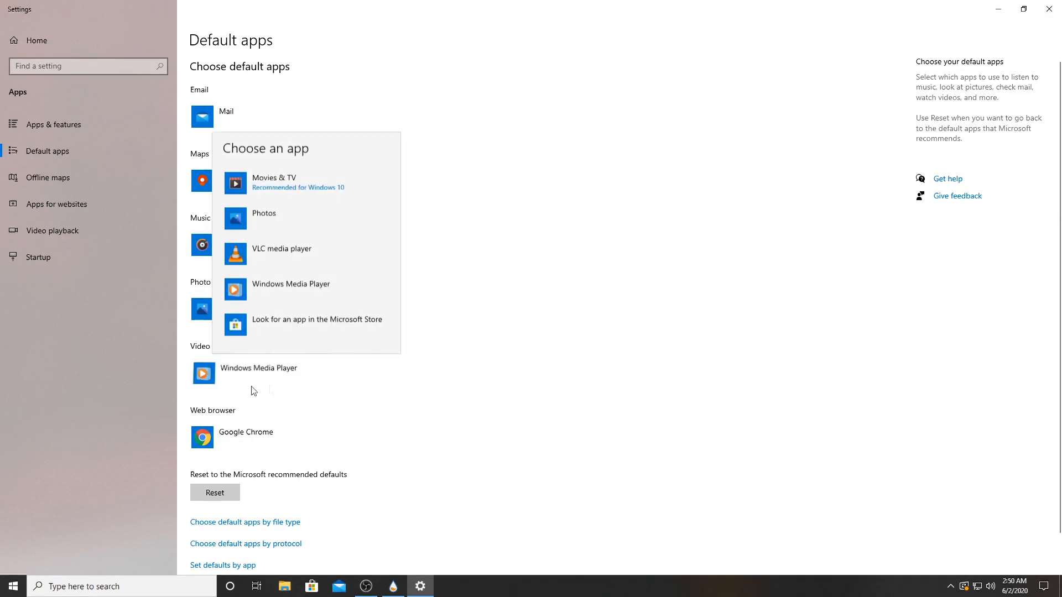
pyautogui.click(266, 268)
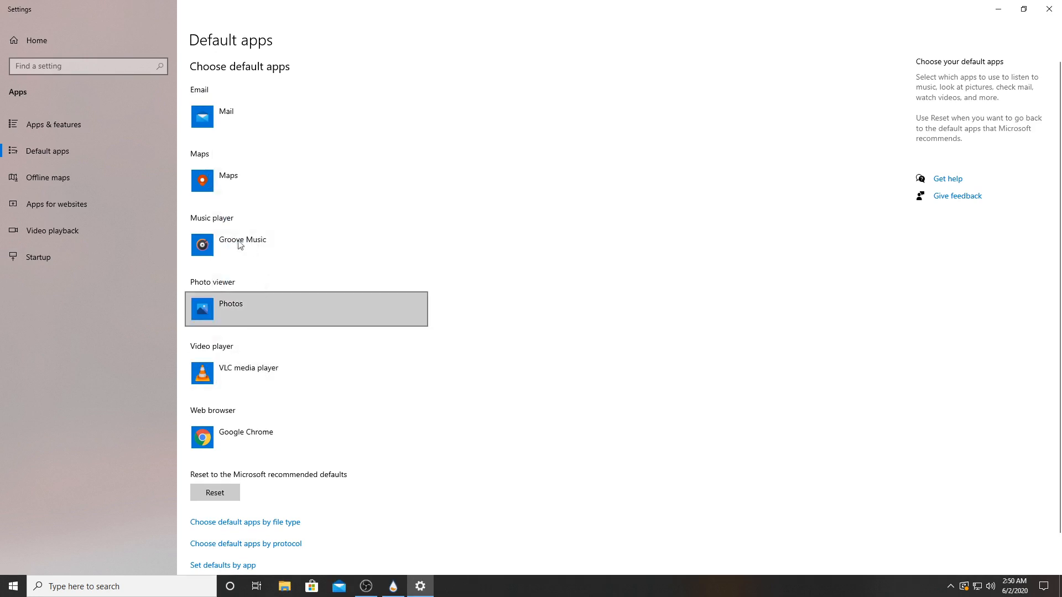
# Choose Windows Media Player as the default music player and close the Settings window
pyautogui.click(227, 245)
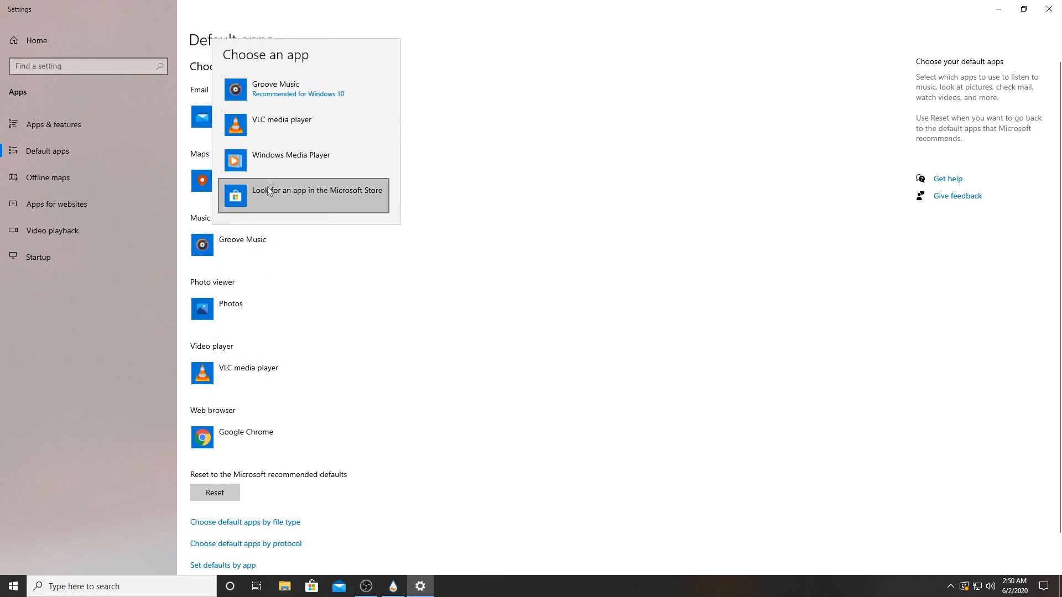
pyautogui.click(276, 157)
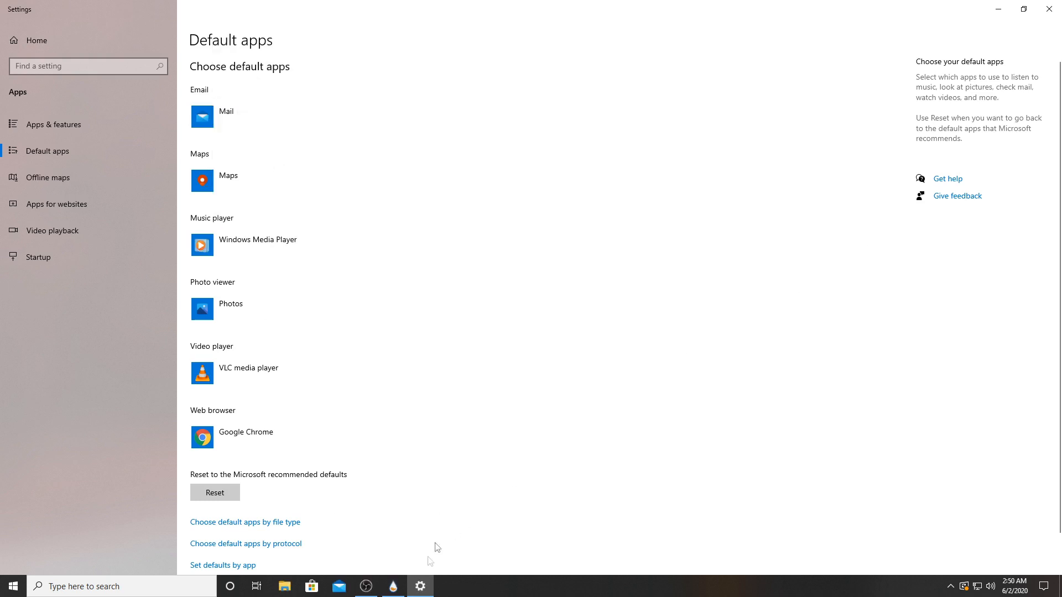
pyautogui.rightClick(421, 587)
pyautogui.click(426, 562)
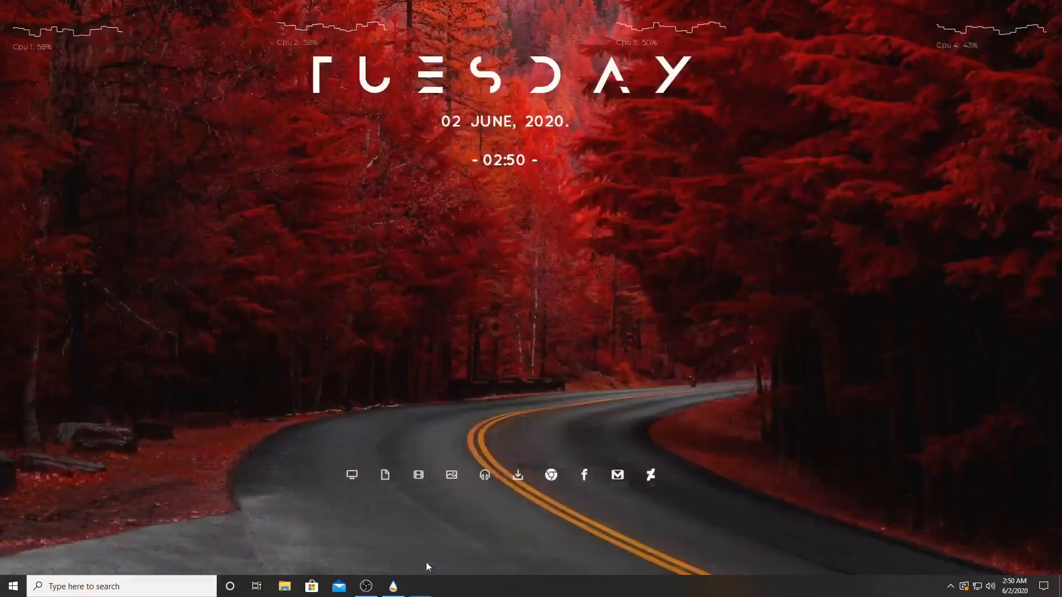
# Test the dock's Chrome and music shortcuts, closing each window they open, and refresh the desktop
pyautogui.click(552, 476)
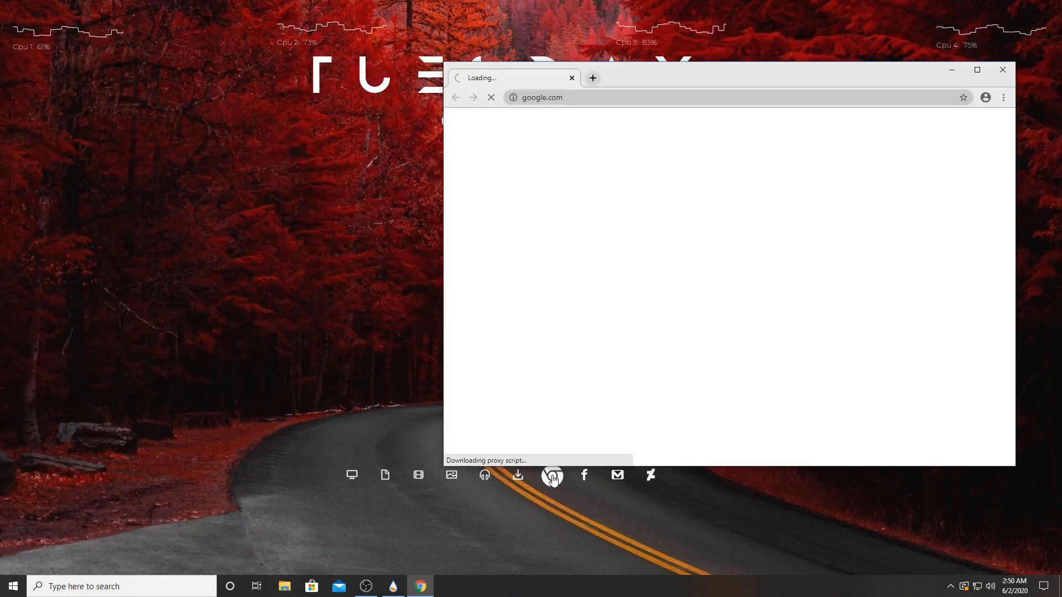
pyautogui.click(1003, 70)
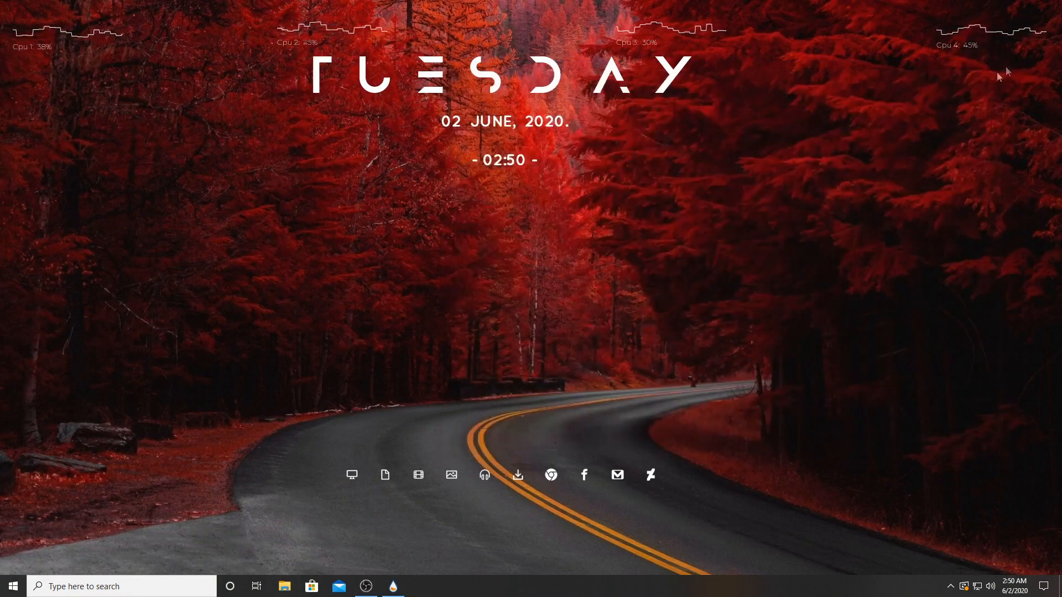
pyautogui.click(486, 476)
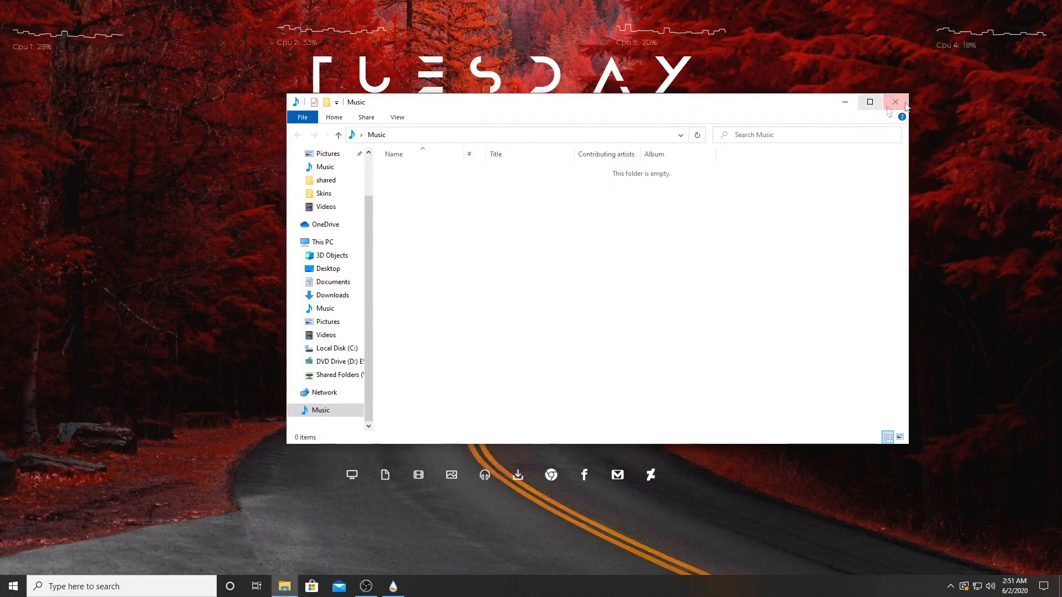
pyautogui.click(892, 103)
pyautogui.rightClick(684, 215)
pyautogui.click(713, 247)
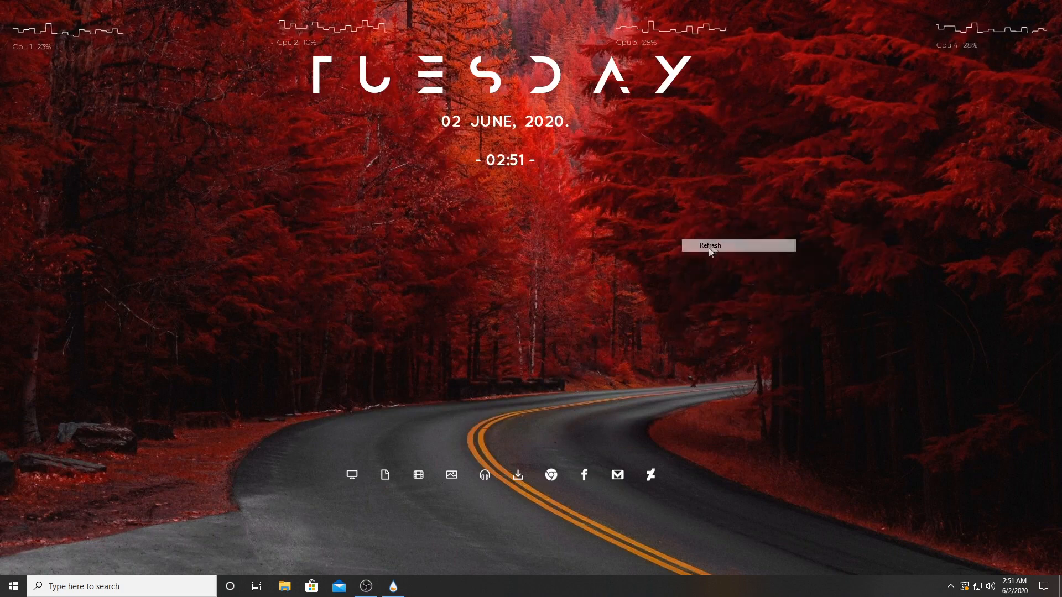
# Open Wavecont - Inspire (Full Length) from the shared folder on drive Z: with Windows Media Player
pyautogui.click(286, 587)
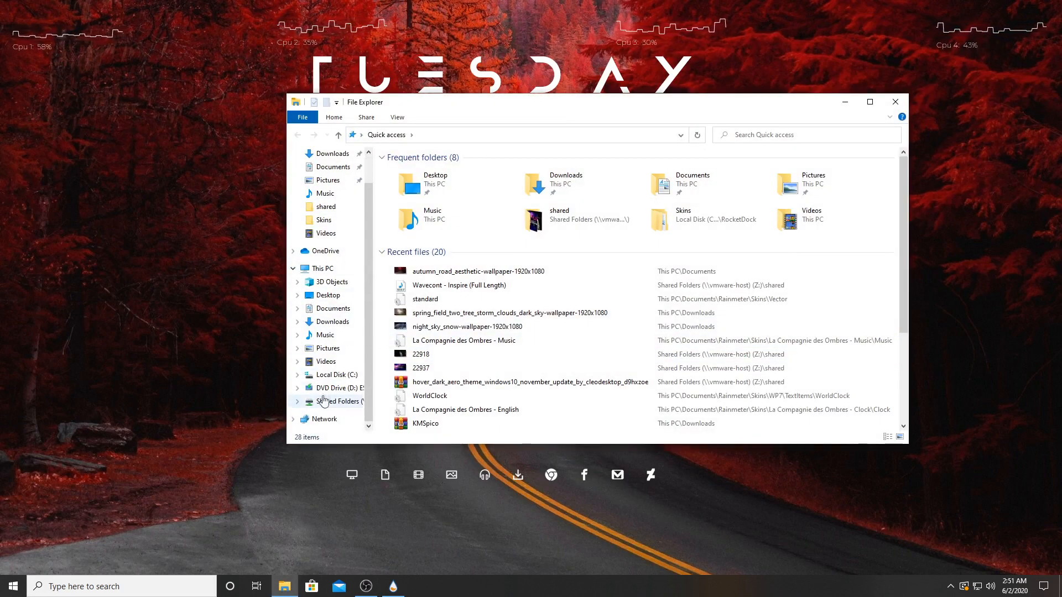
pyautogui.click(335, 401)
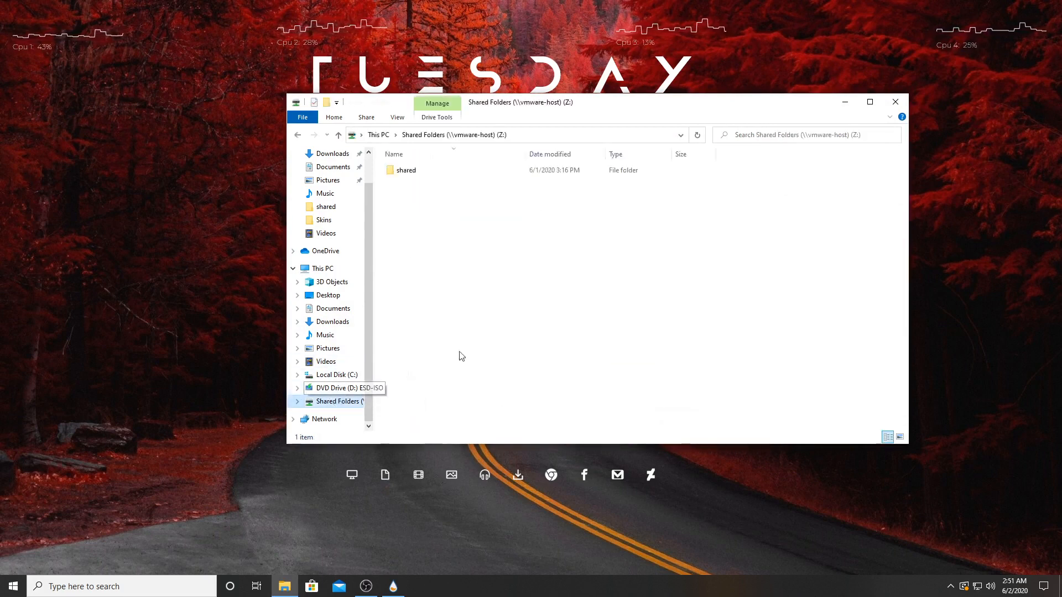
pyautogui.doubleClick(442, 171)
pyautogui.click(458, 195)
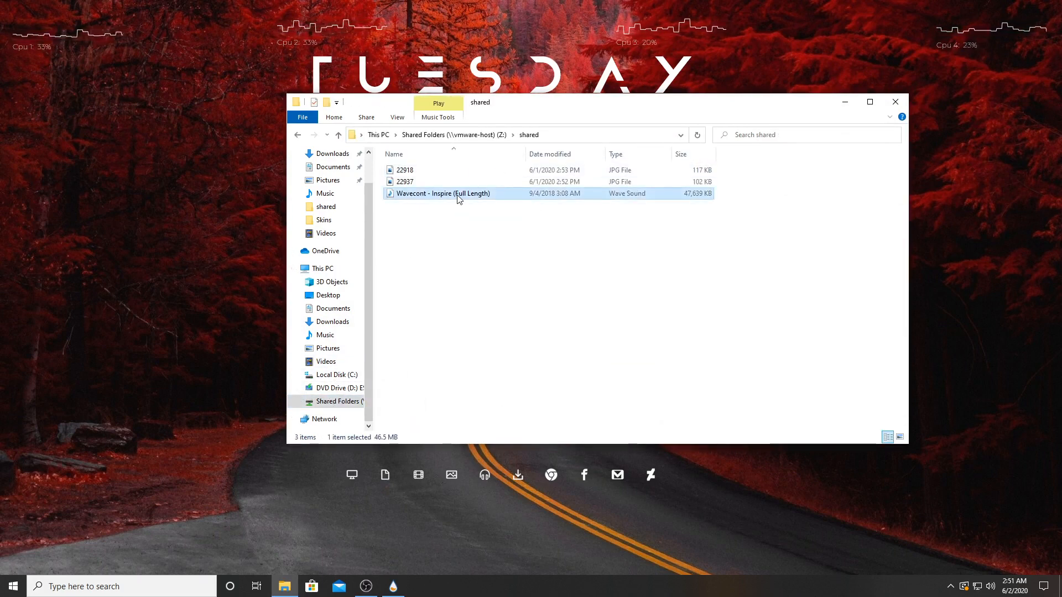
pyautogui.rightClick(458, 198)
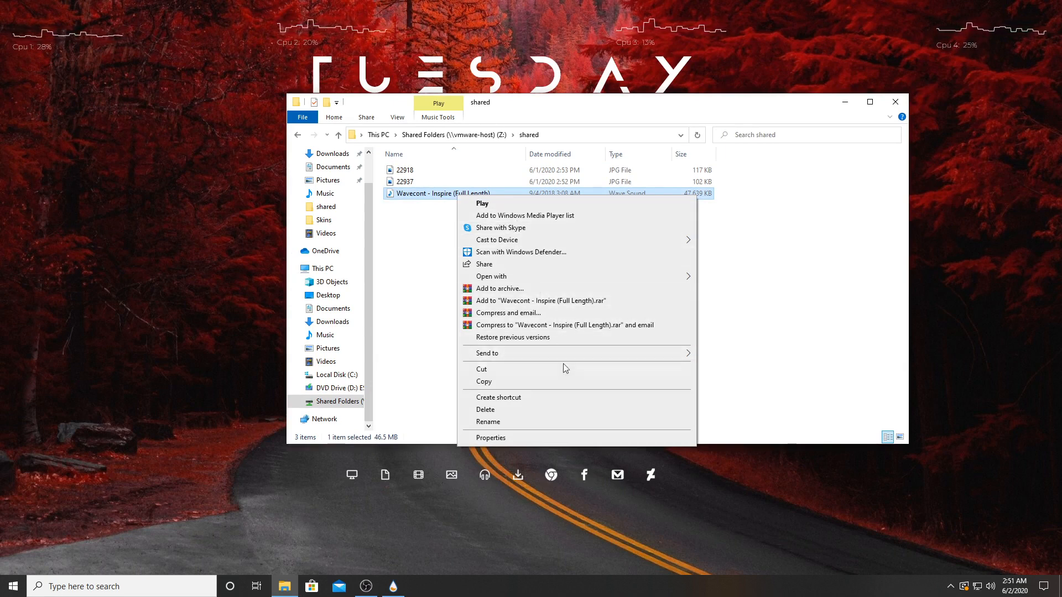
pyautogui.moveTo(603, 278)
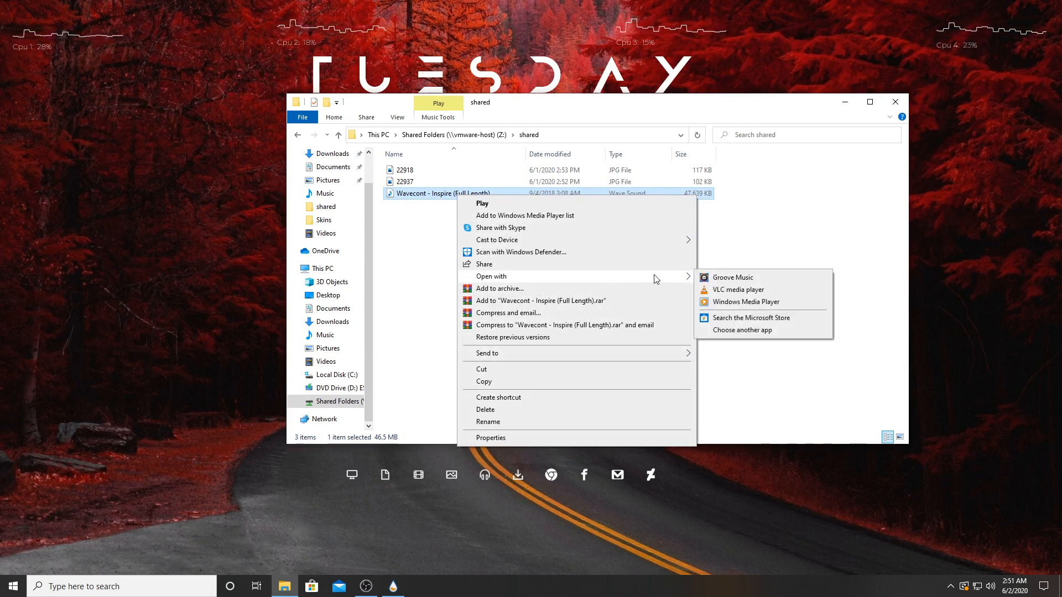
pyautogui.click(730, 302)
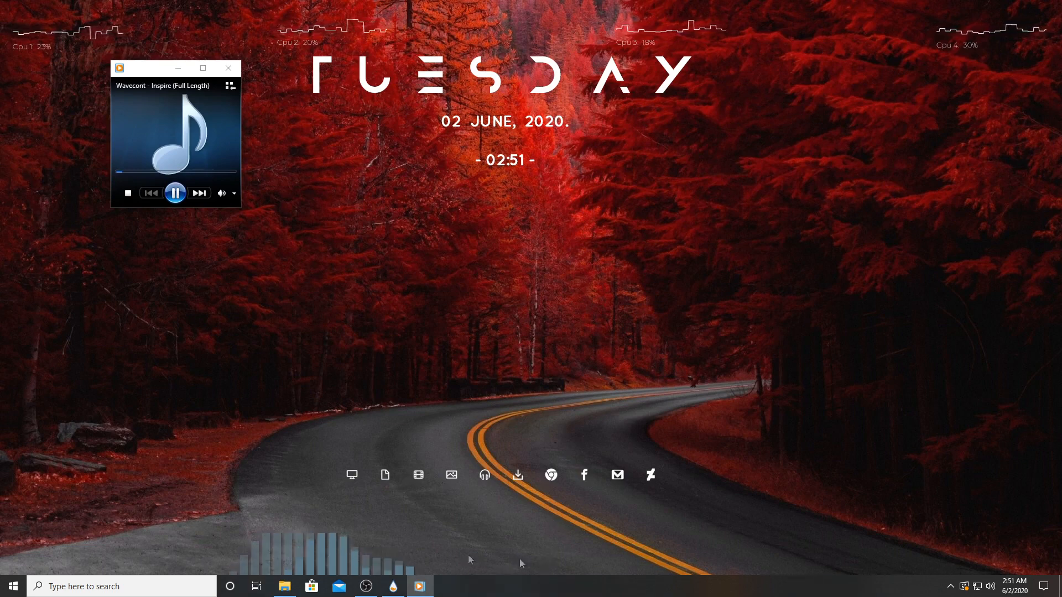
# Mute the playing track in Windows Media Player and turn its sound back on
pyautogui.click(223, 197)
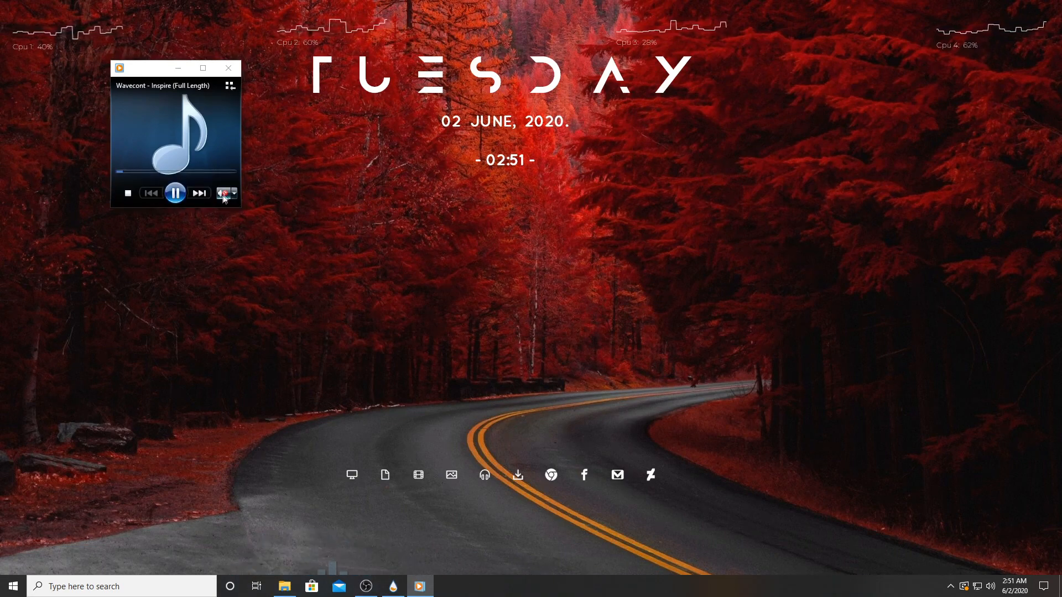
pyautogui.click(226, 191)
pyautogui.moveTo(224, 193)
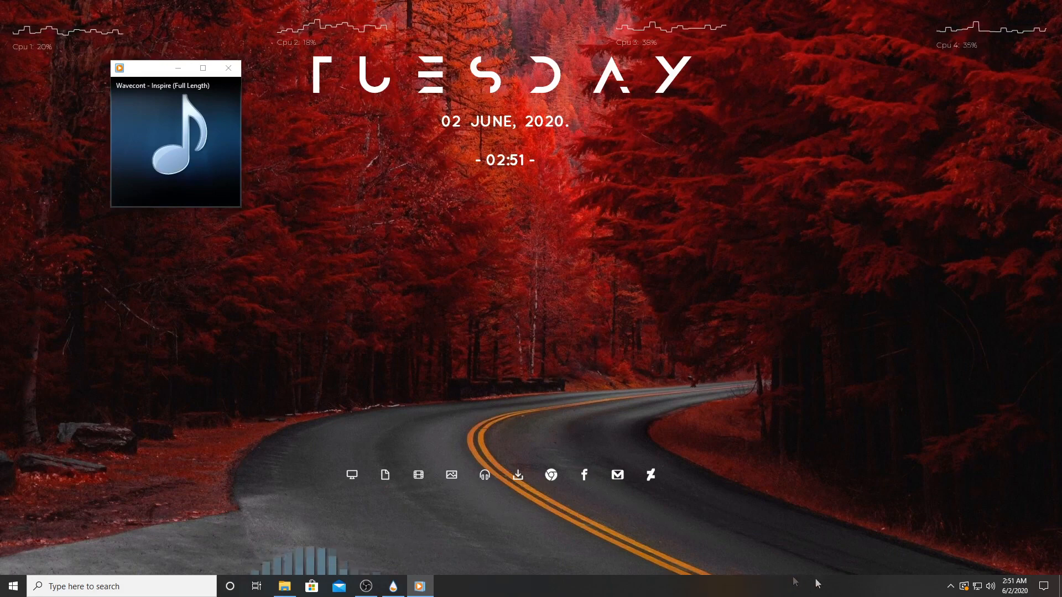
# Load general.ini from the monstercat-visualizer settings, set the visualizer height to 198px, close the Rainmeter windows, and refresh the desktop
pyautogui.click(952, 590)
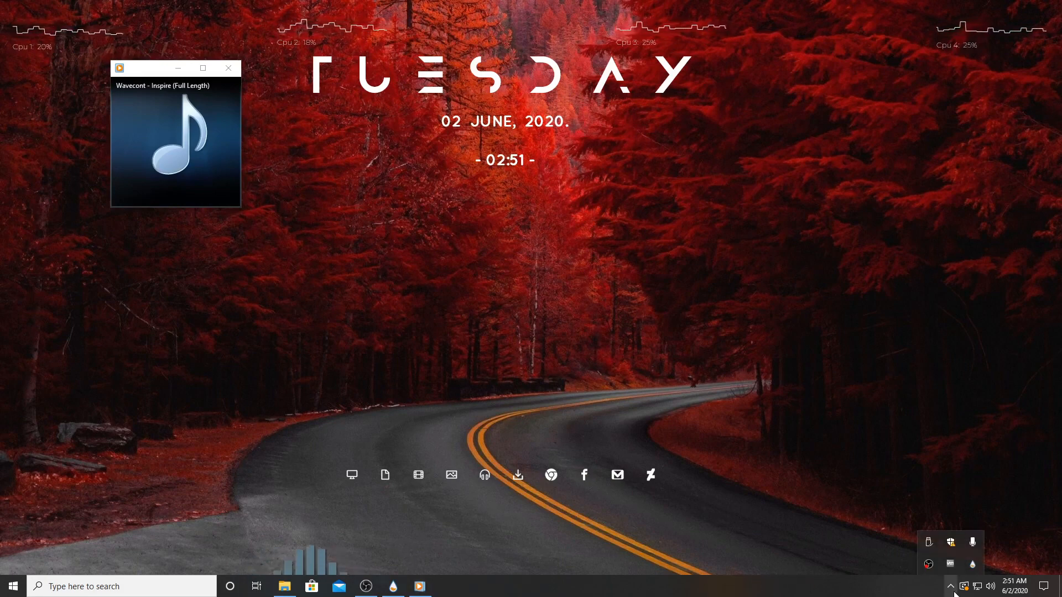
pyautogui.click(972, 567)
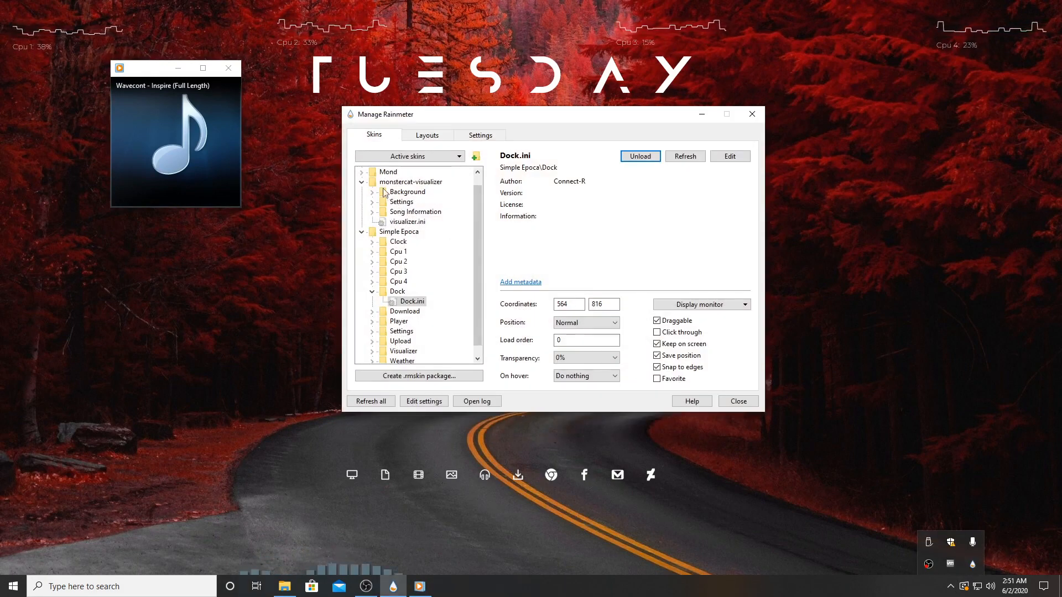
pyautogui.scroll(1, 394, 206)
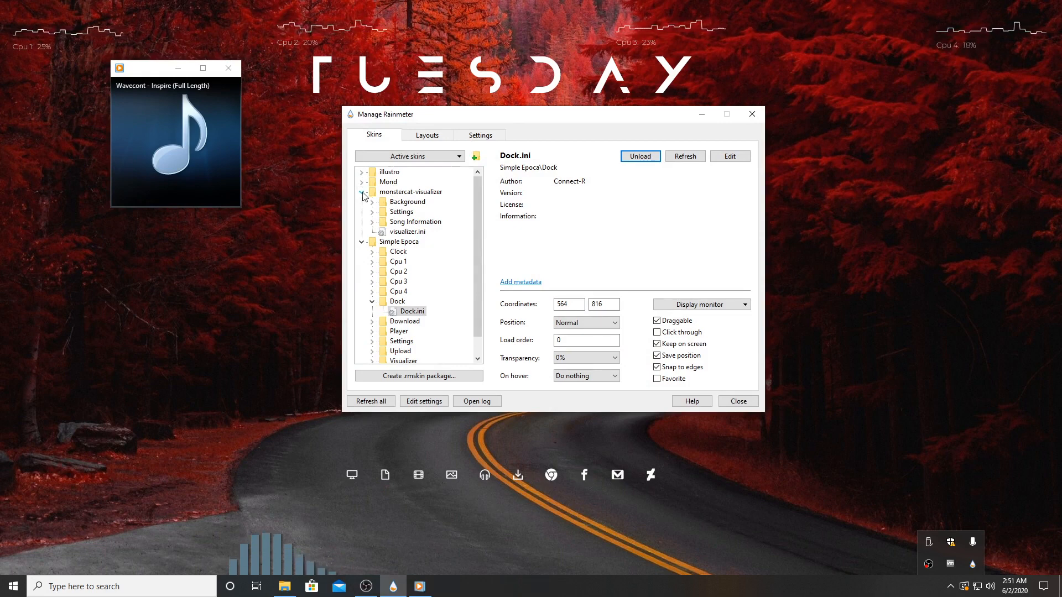
pyautogui.click(373, 212)
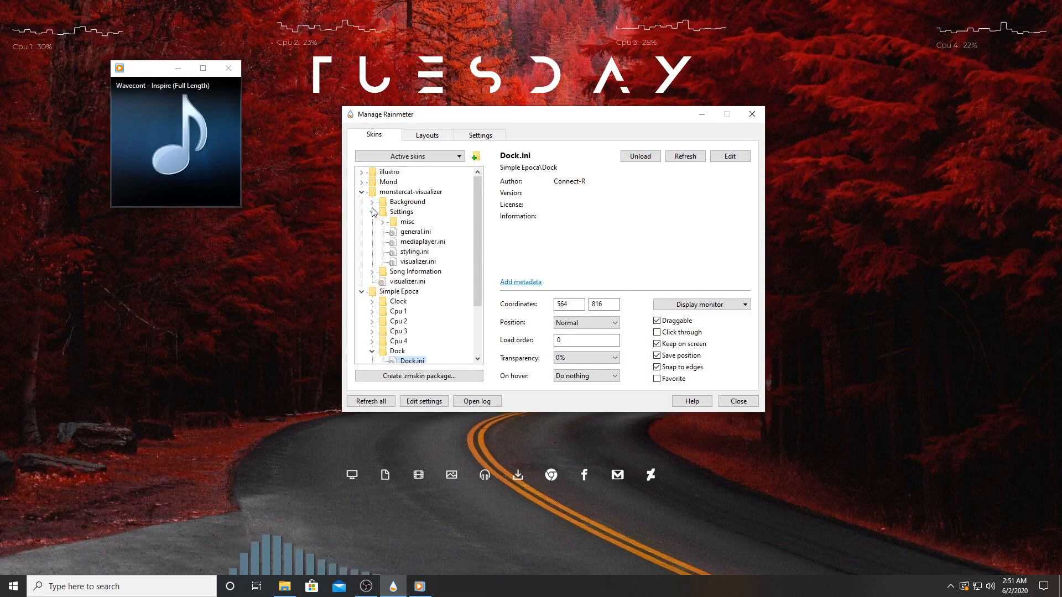
pyautogui.doubleClick(413, 232)
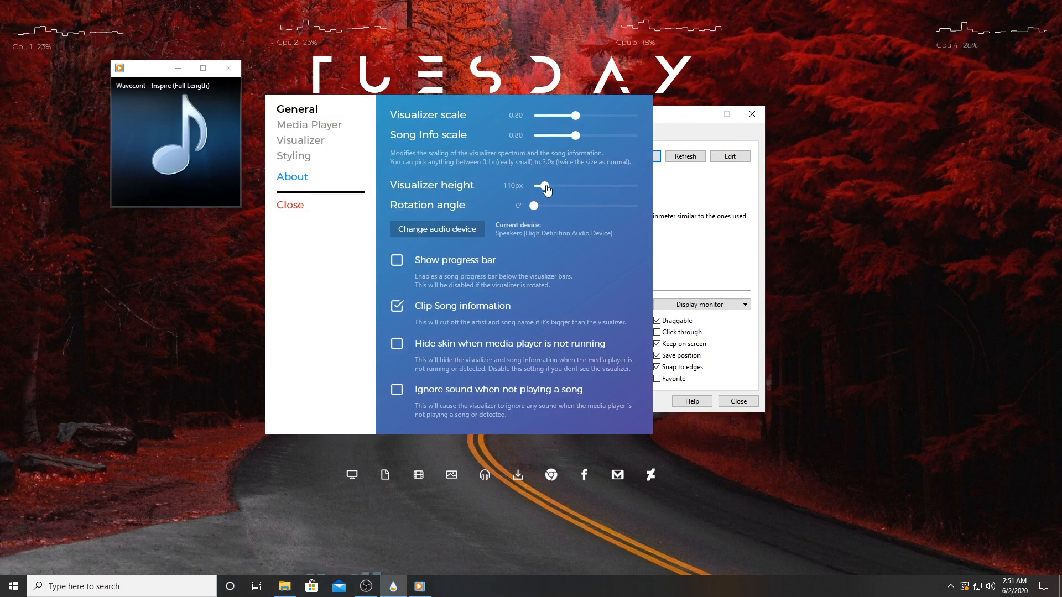
pyautogui.moveTo(553, 188); pyautogui.dragTo(554, 189)
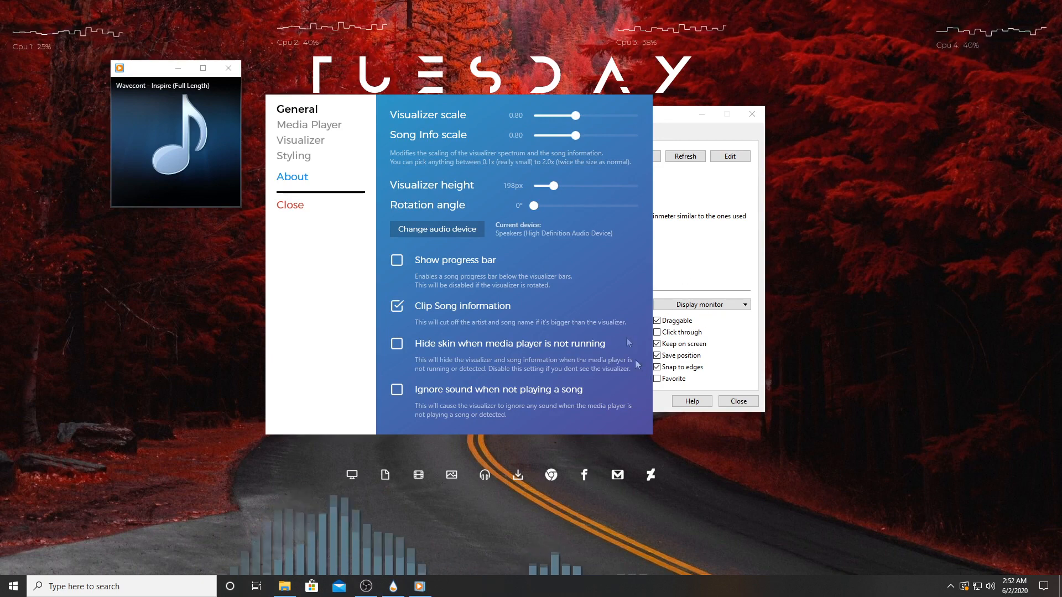
pyautogui.click(289, 205)
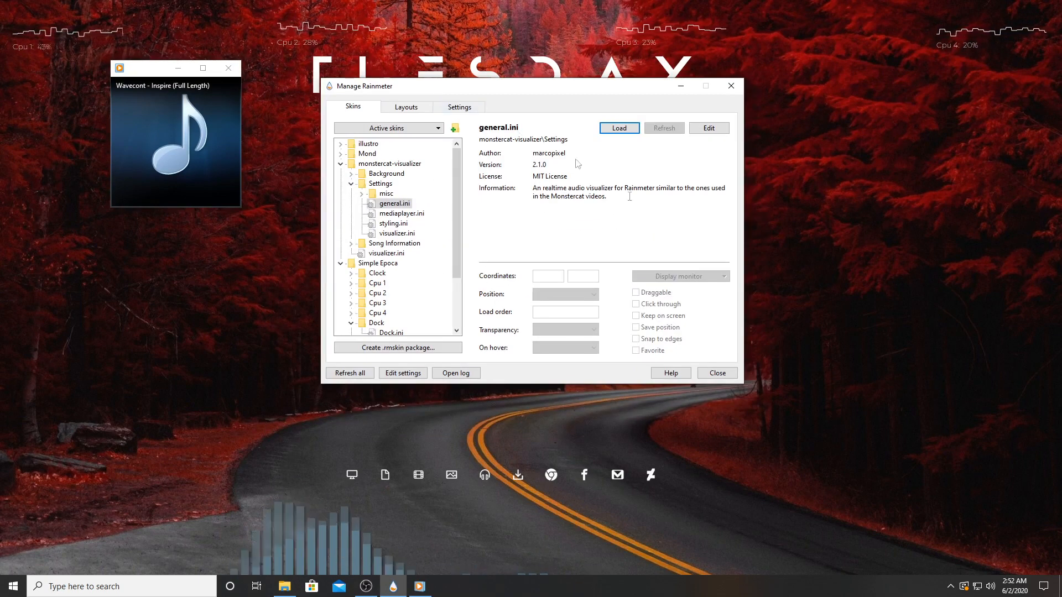
pyautogui.click(731, 86)
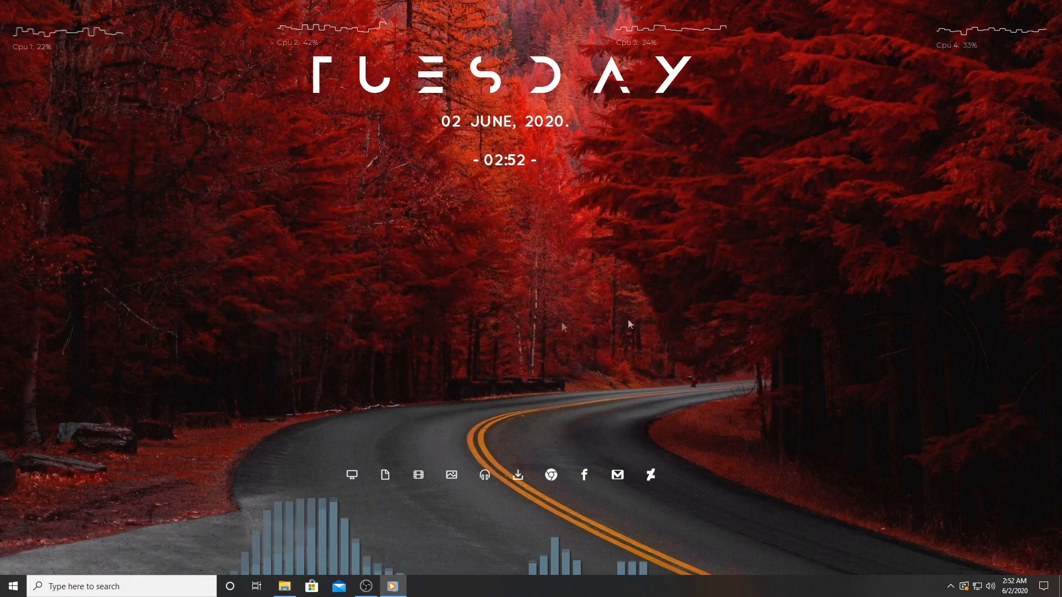
pyautogui.rightClick(840, 210)
pyautogui.click(863, 244)
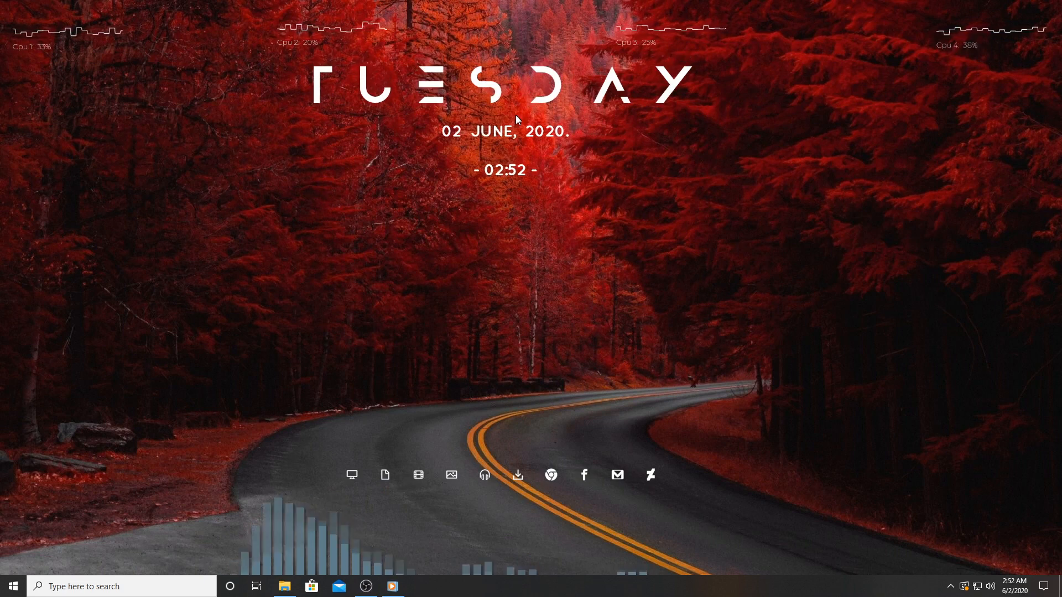